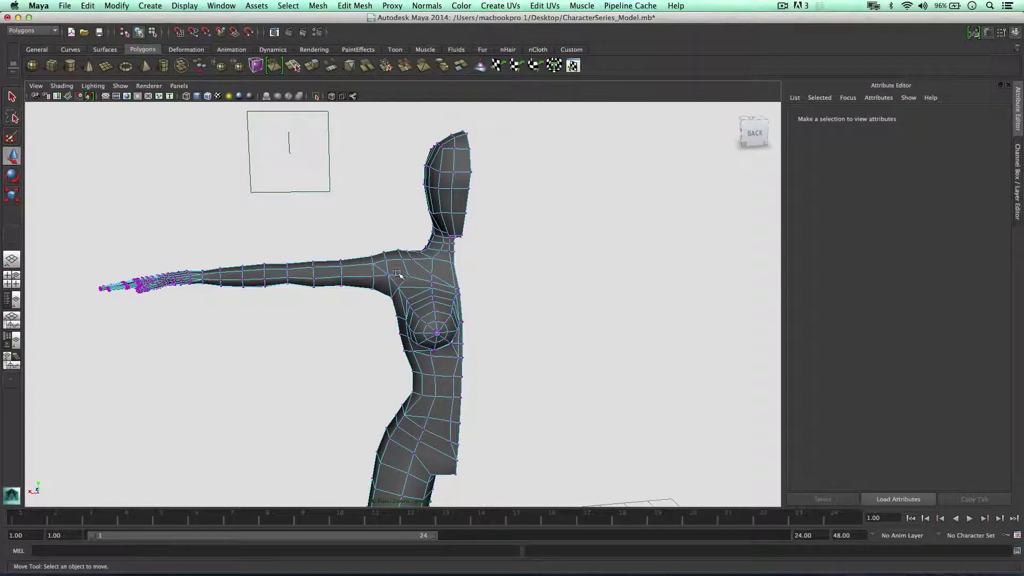
Select the open centre border edges of the half body and scale them along X to straighten the seam.
scroll(422, 280, "down", 2)
right_click_drag(437, 249, 439, 224)
left_click_drag(447, 244, 436, 237, "alt")
left_click(438, 219)
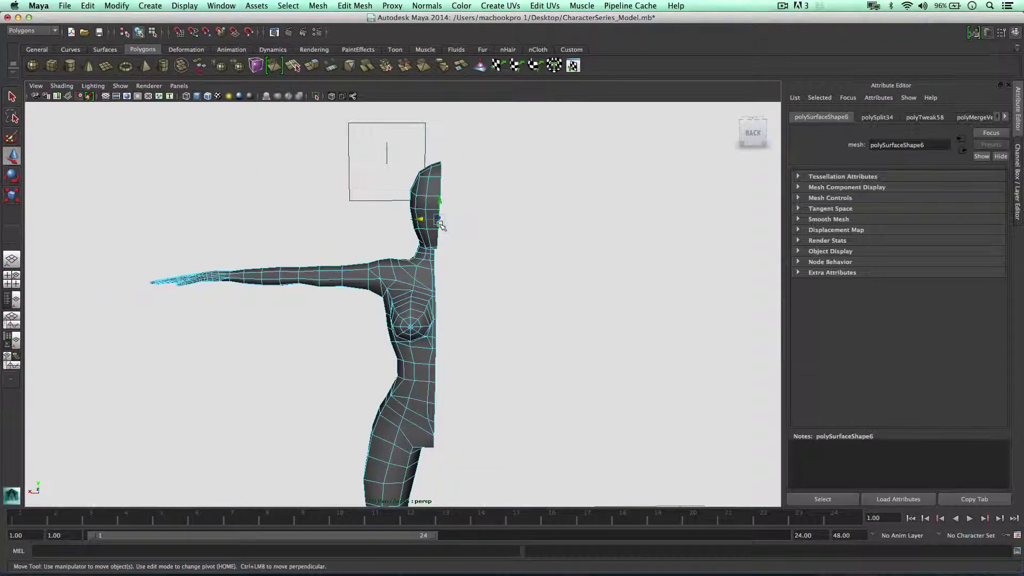
left_click_drag(478, 270, 427, 231, "alt")
key("e")
key("r")
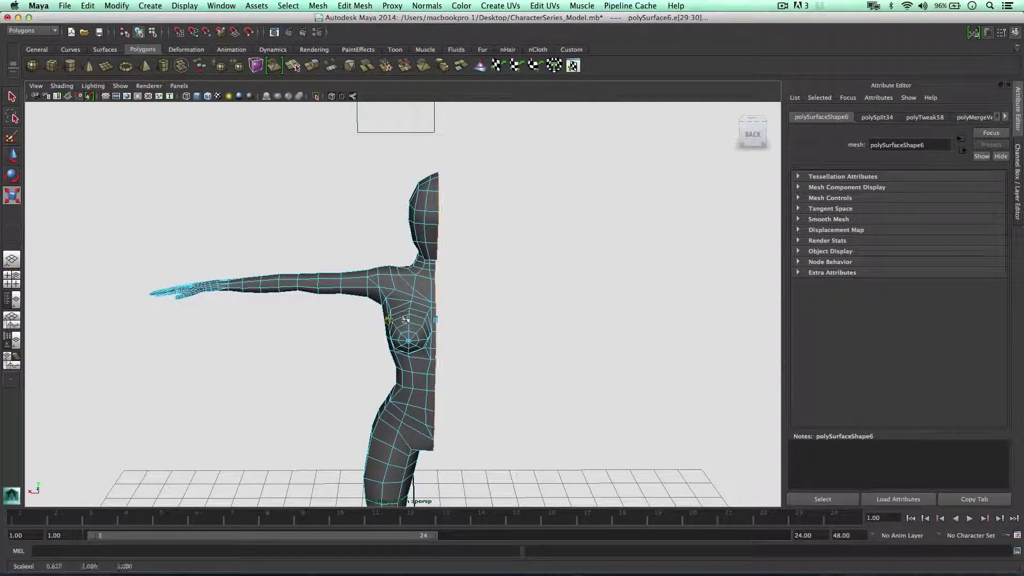
key("w")
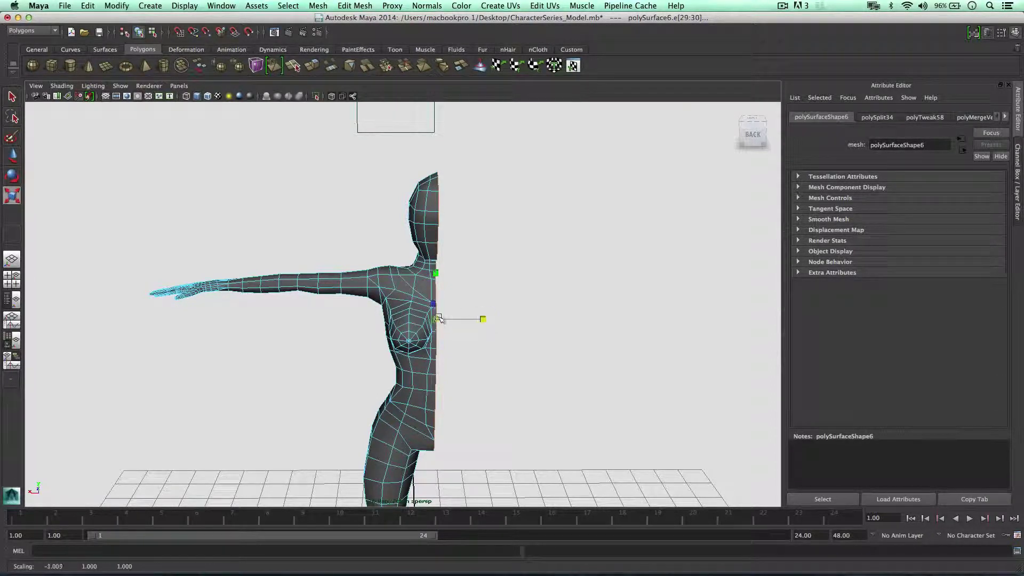
Move the straightened centre border edges slightly along X and clear the selection.
key("w")
left_click_drag(439, 318, 411, 318)
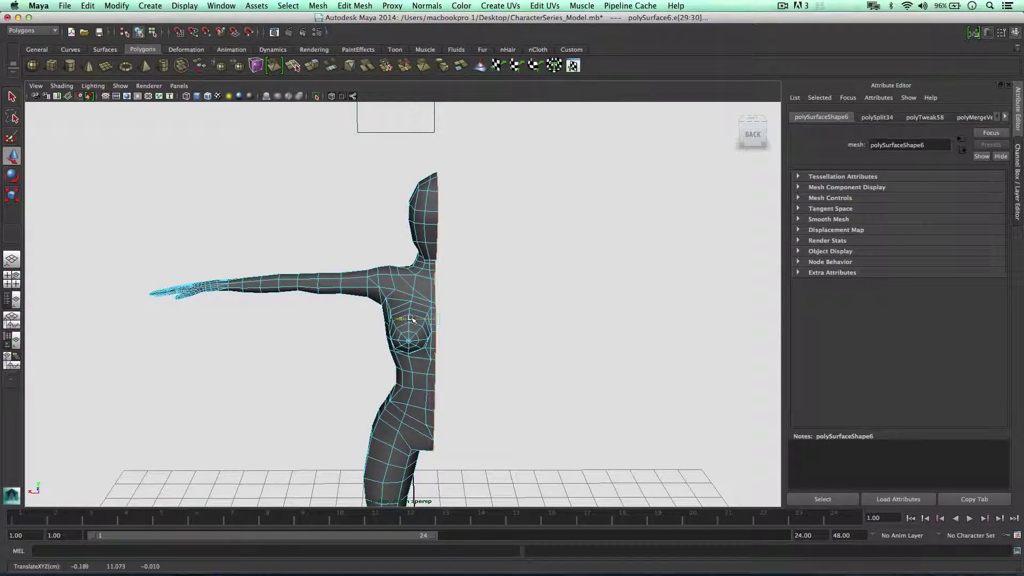
scroll(427, 296, "up", 3)
left_click_drag(422, 295, 372, 286, "alt")
left_click(373, 240)
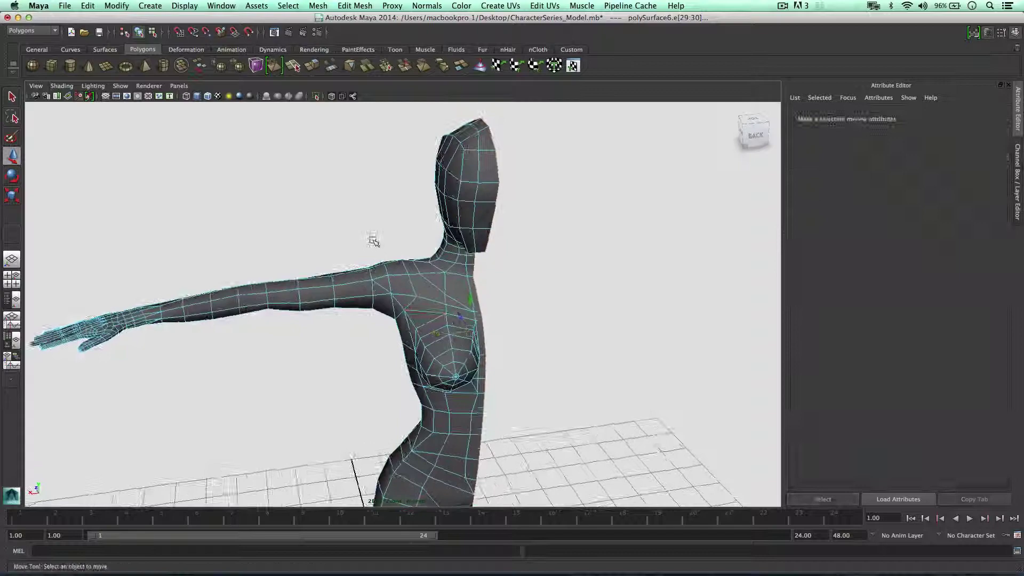
Move the vertex where the top of the shoulder meets the arm to reshape the shoulder's outer corner.
left_click_drag(392, 245, 414, 283, "alt")
scroll(398, 244, "up", 4)
right_click_drag(414, 283, 372, 282)
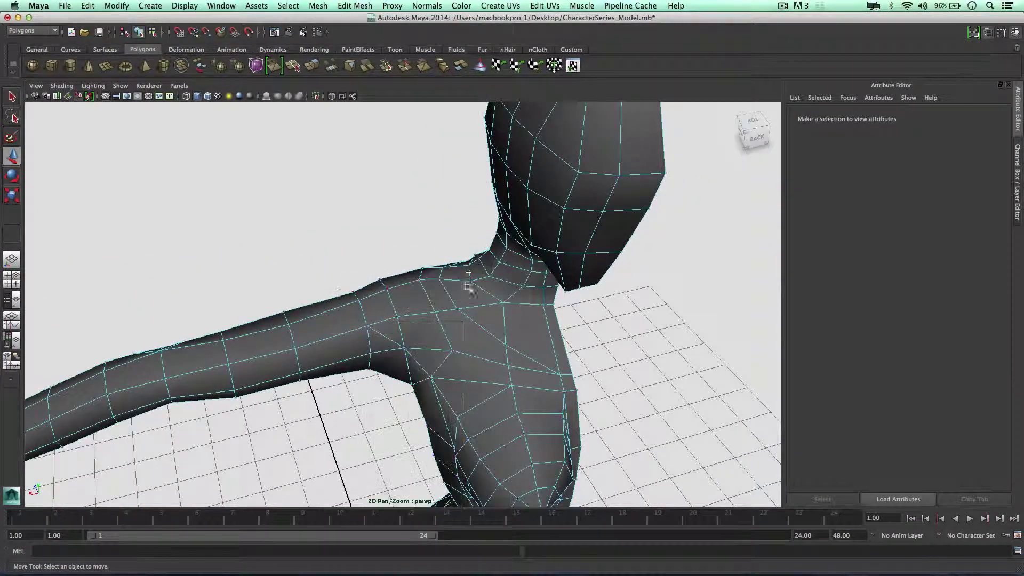
left_click_drag(389, 295, 288, 269, "alt")
left_click(342, 295)
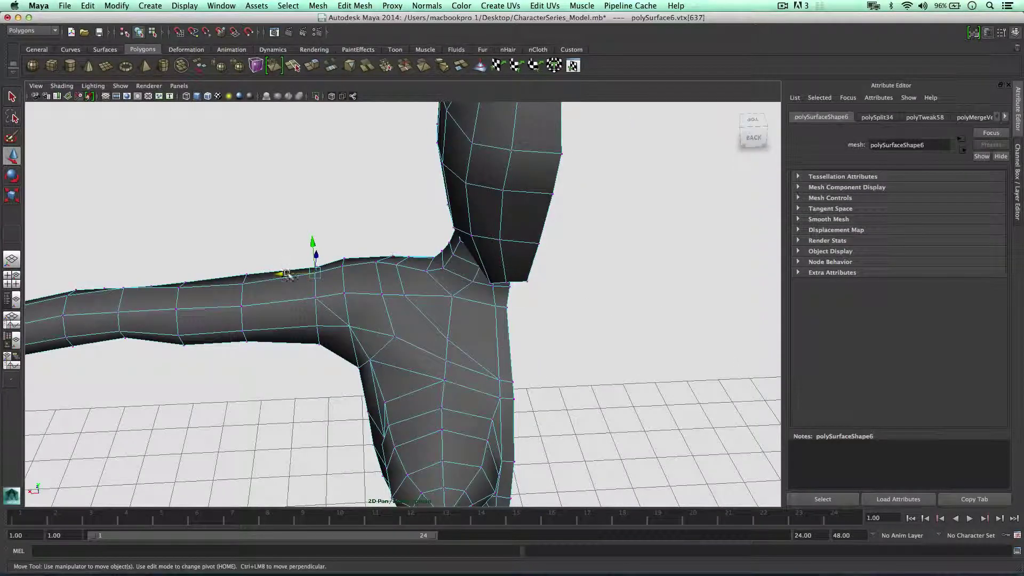
scroll(315, 273, "up", 3)
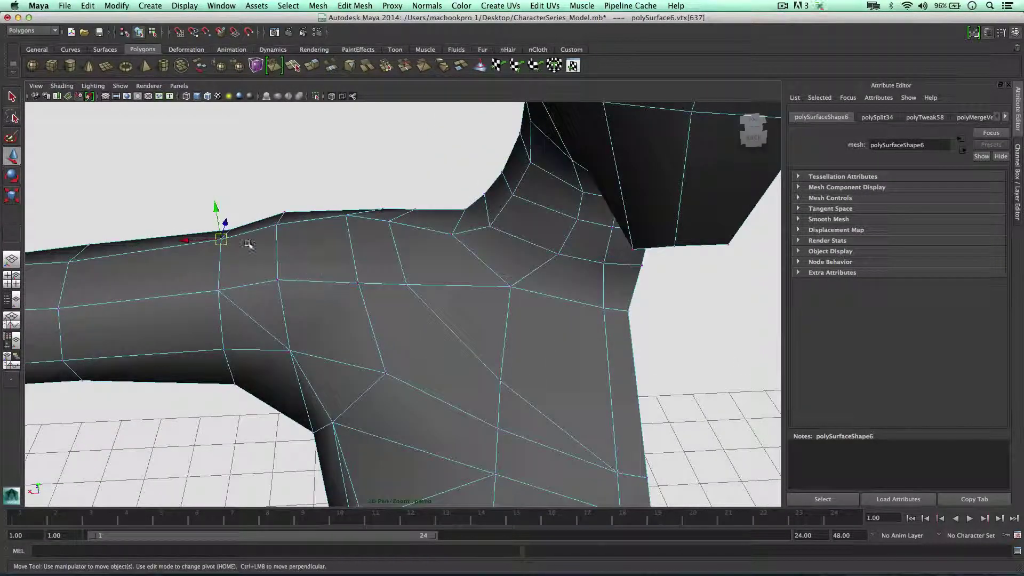
left_click_drag(163, 249, 151, 250)
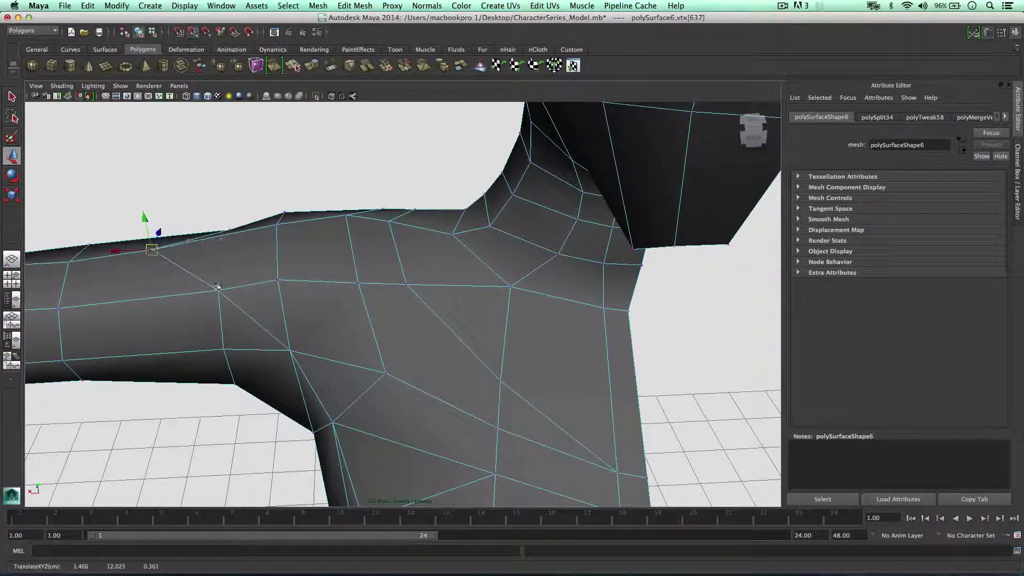
scroll(230, 279, "up", 5)
scroll(233, 279, "down", 7)
left_click_drag(240, 282, 254, 283, "alt")
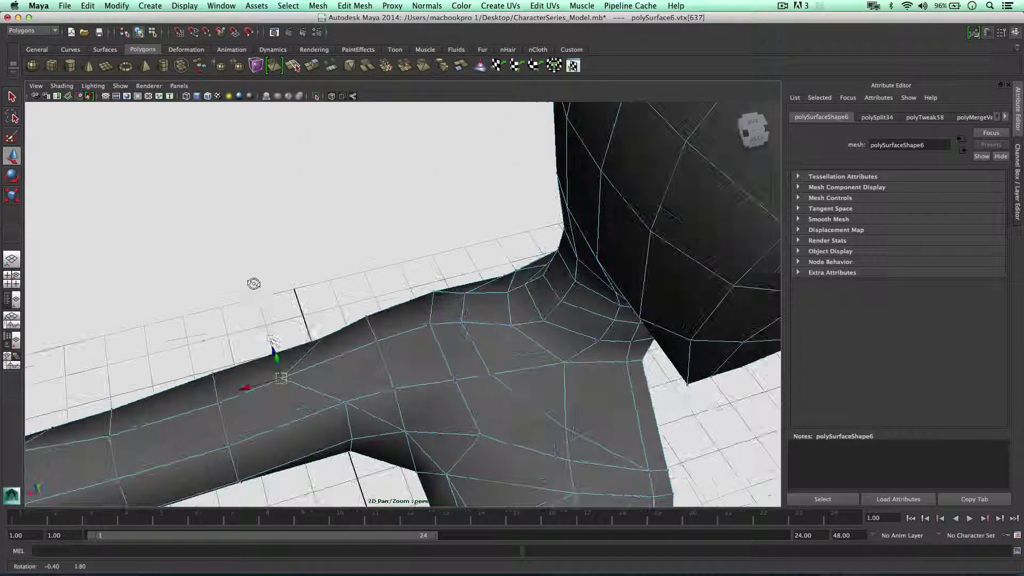
left_click_drag(281, 378, 312, 346)
Select the group of faces covering the top of the shoulder, from the arm corner towards the neck.
scroll(314, 367, "down", 5)
right_click_drag(366, 300, 366, 314)
left_click_drag(366, 312, 384, 315, "alt")
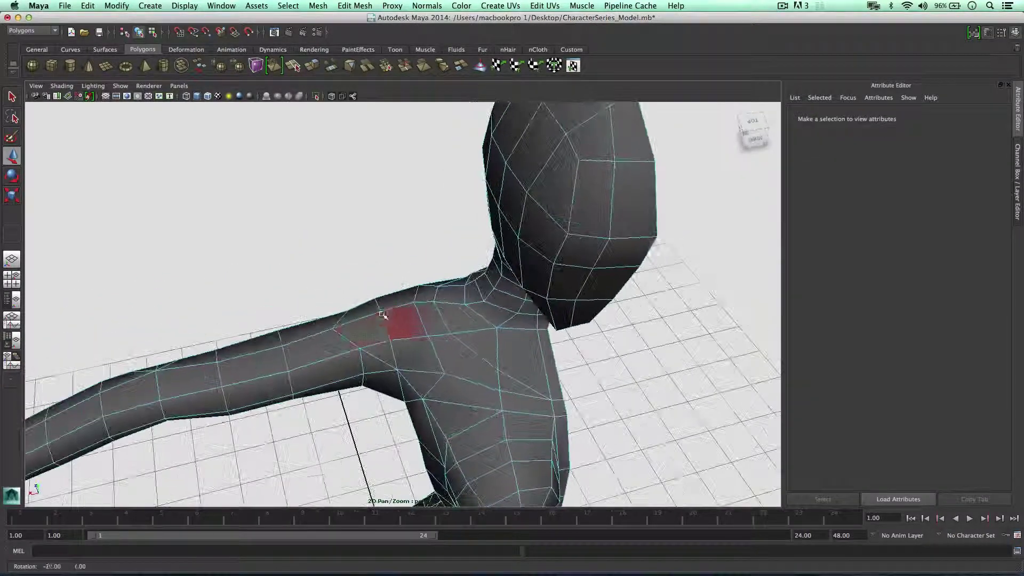
left_click(373, 320)
left_click(407, 320)
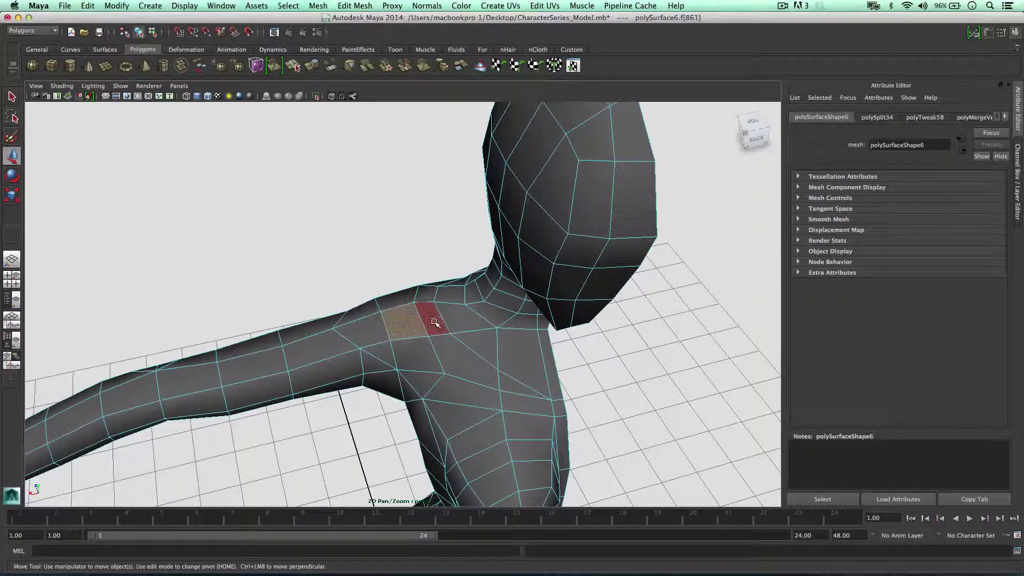
left_click(352, 332, "shift")
left_click(397, 301, "shift")
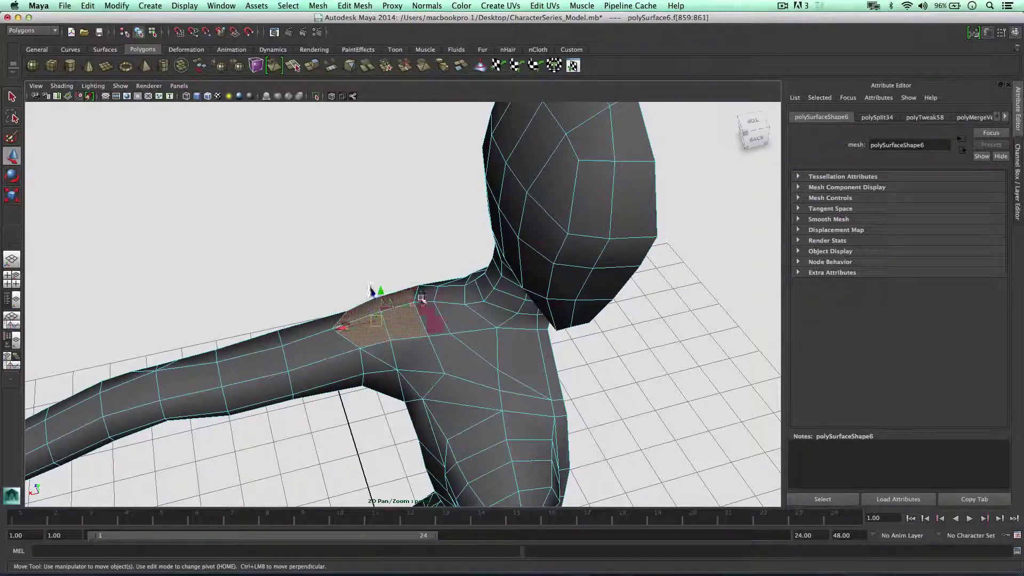
left_click(423, 296, "shift")
left_click_drag(425, 301, 443, 221, "alt")
left_click(451, 268, "shift")
Extrude the shoulder faces upward by about 0.073 and scale them to about 0.918 along X.
key("ctrl+e")
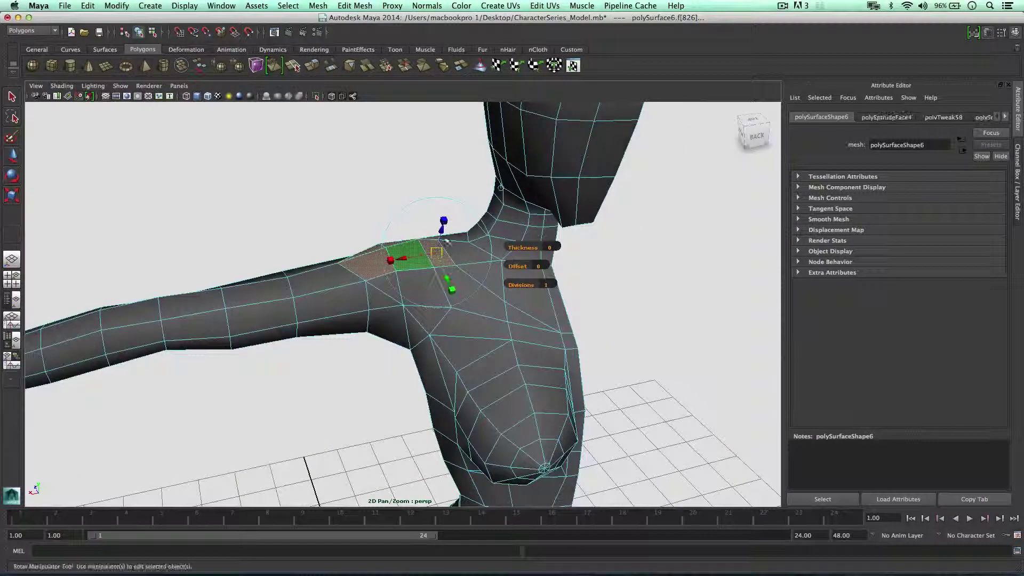
left_click(444, 220)
left_click(441, 231)
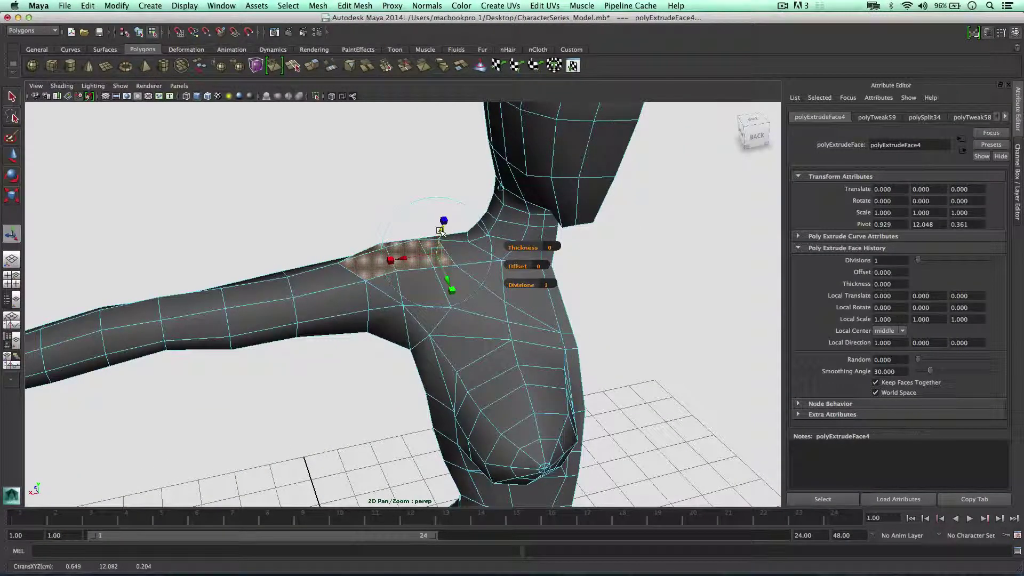
left_click(498, 190)
left_click_drag(394, 225, 385, 217)
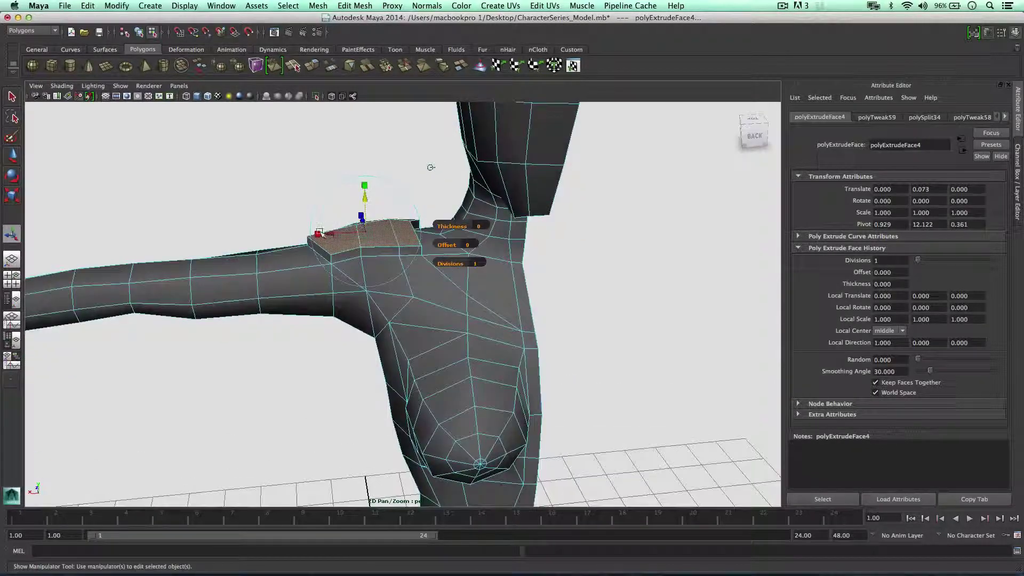
left_click_drag(319, 234, 321, 235)
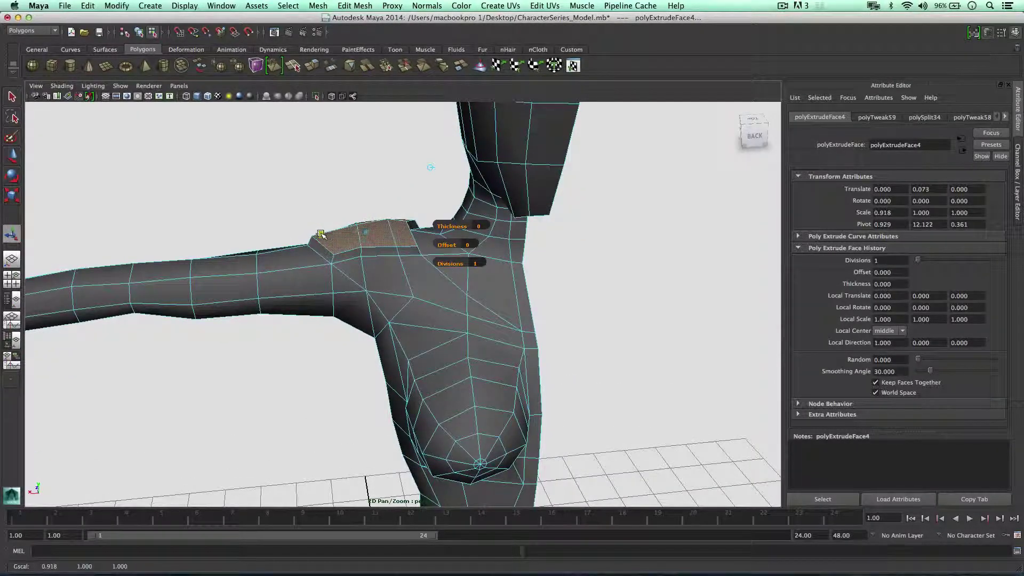
right_click_drag(341, 245, 383, 220)
left_click(277, 185)
Select the edges around the base of the raised shoulder pad and harden them.
left_click_drag(277, 185, 258, 185, "alt")
right_click_drag(258, 186, 349, 221, "alt")
left_click(329, 197)
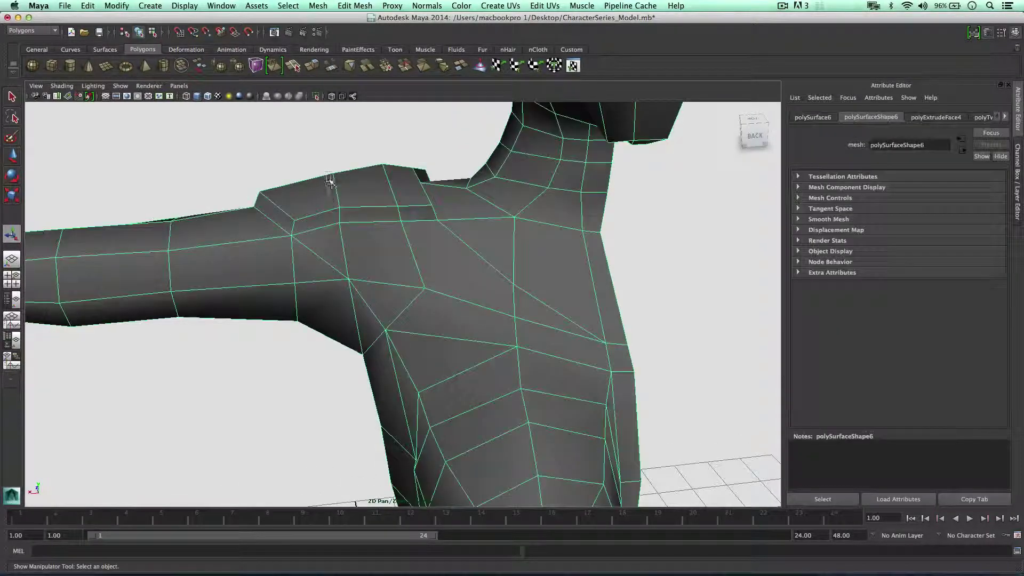
right_click_drag(330, 182, 329, 225)
left_click(331, 227)
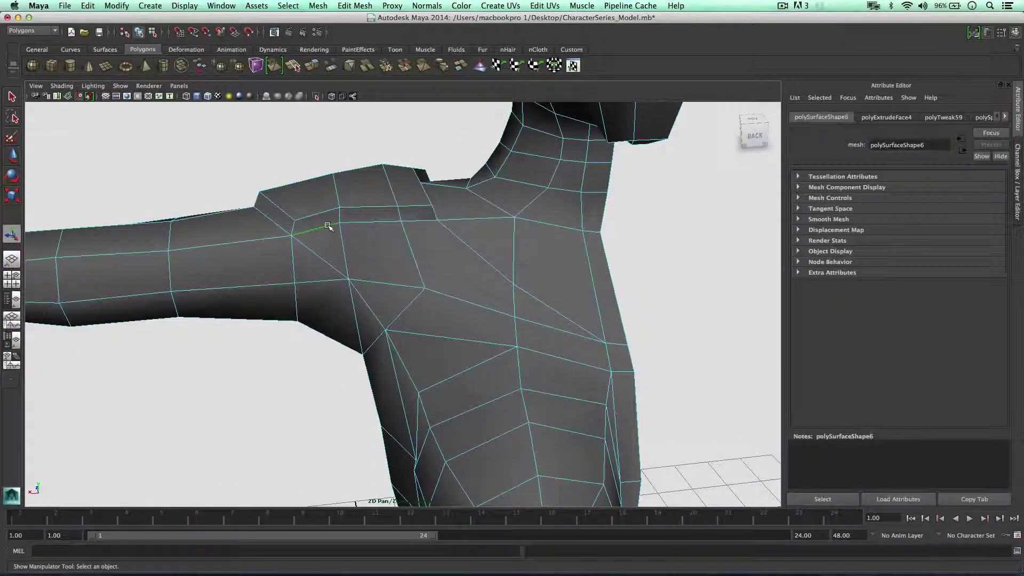
left_click_drag(264, 212, 595, 192, "alt")
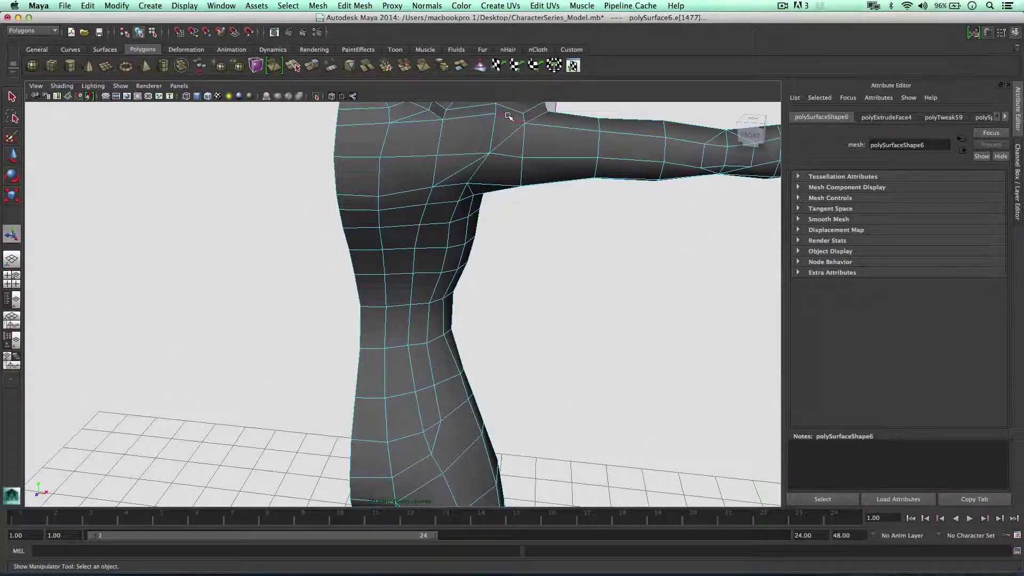
left_click_drag(420, 120, 517, 235, "alt")
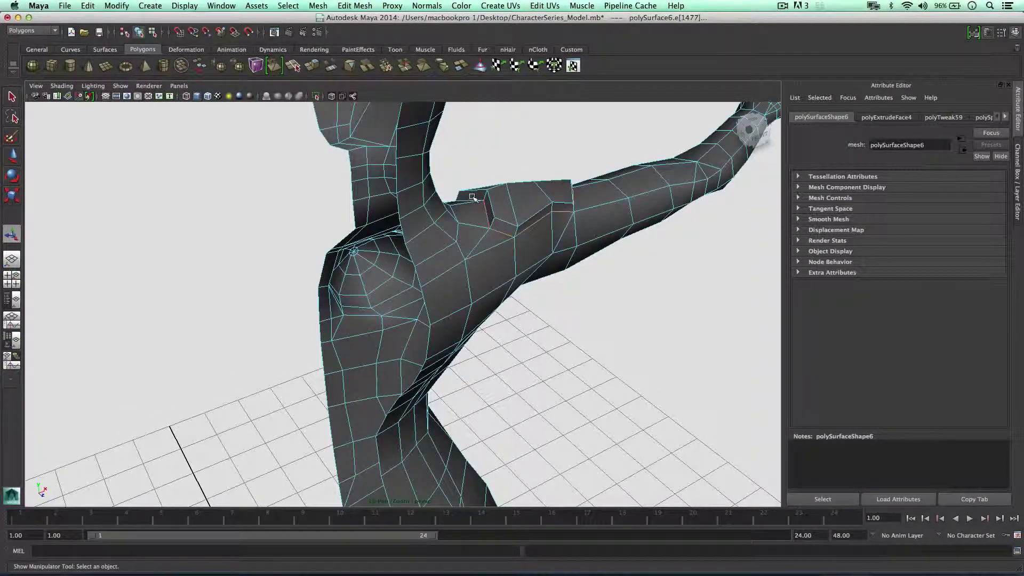
left_click_drag(541, 198, 294, 183, "alt")
scroll(303, 181, "down", 3)
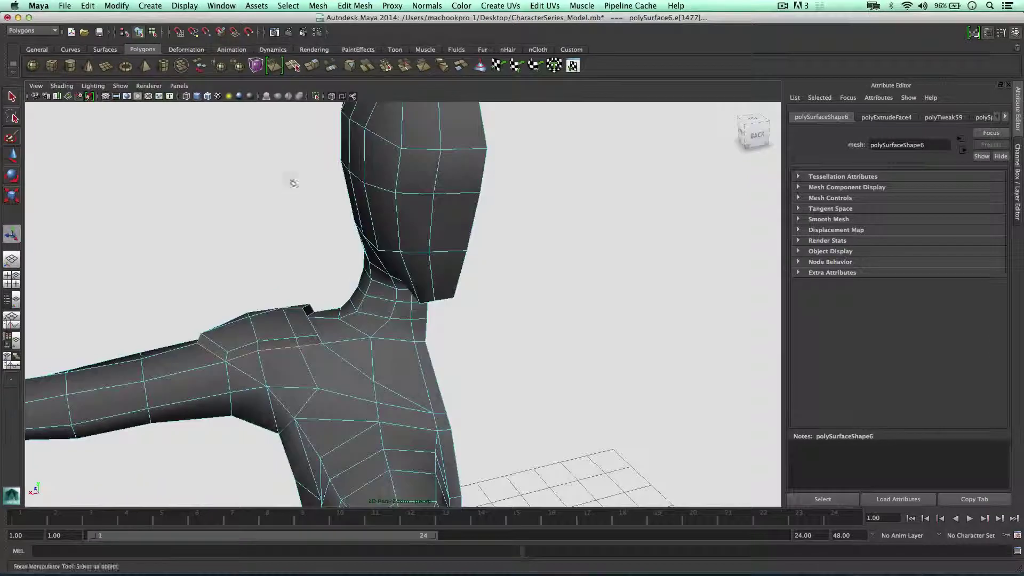
left_click(425, 5)
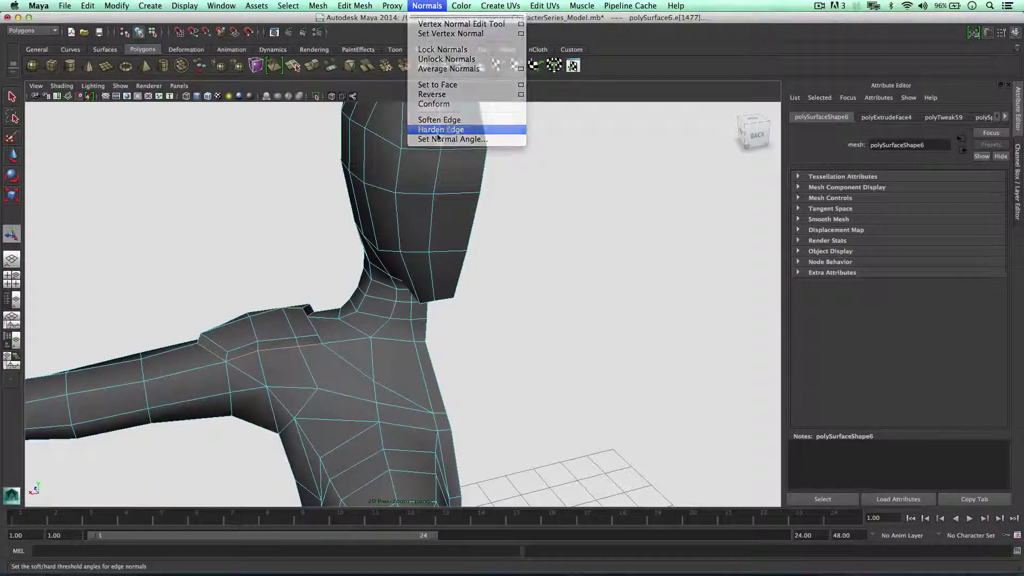
left_click(437, 133)
key("w")
right_click_drag(289, 313, 320, 313)
left_click(267, 293)
Select the top faces of the raised shoulder pad and nudge them vertically.
left_click_drag(267, 293, 351, 265, "alt")
right_click_drag(351, 264, 348, 275)
left_click(349, 271)
left_click(391, 263, "shift")
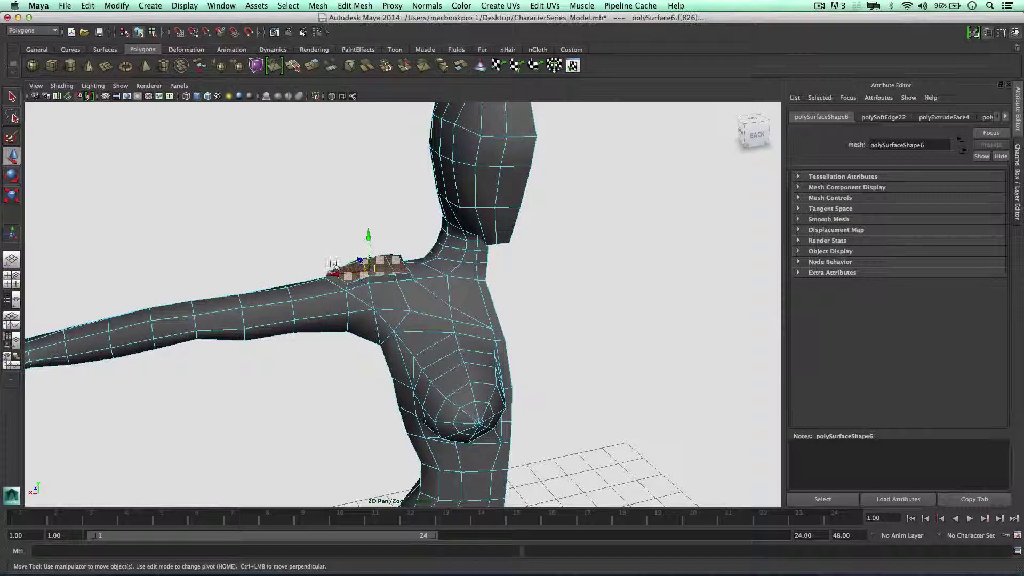
left_click_drag(391, 263, 456, 261, "alt")
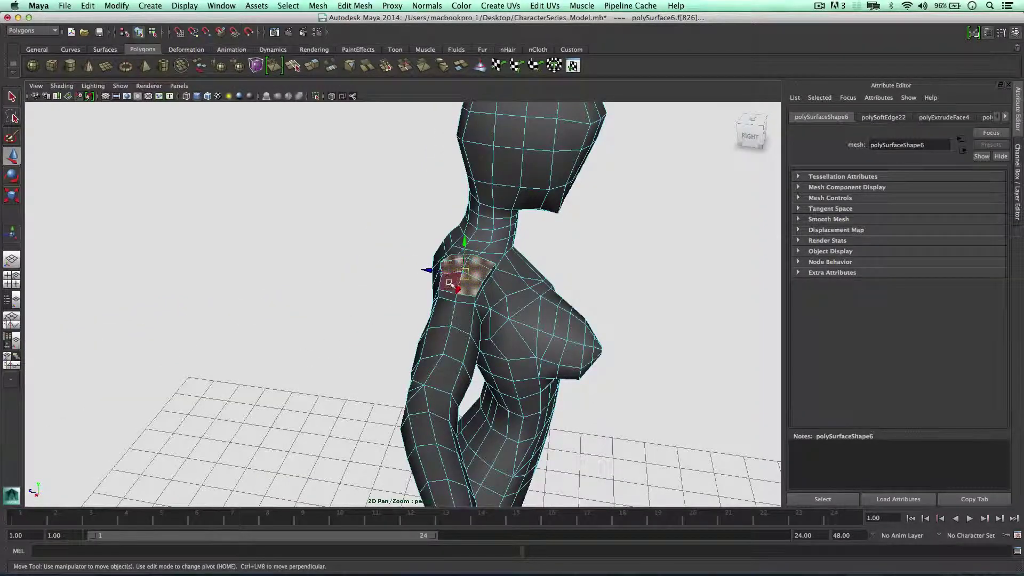
left_click_drag(463, 245, 456, 299, "alt")
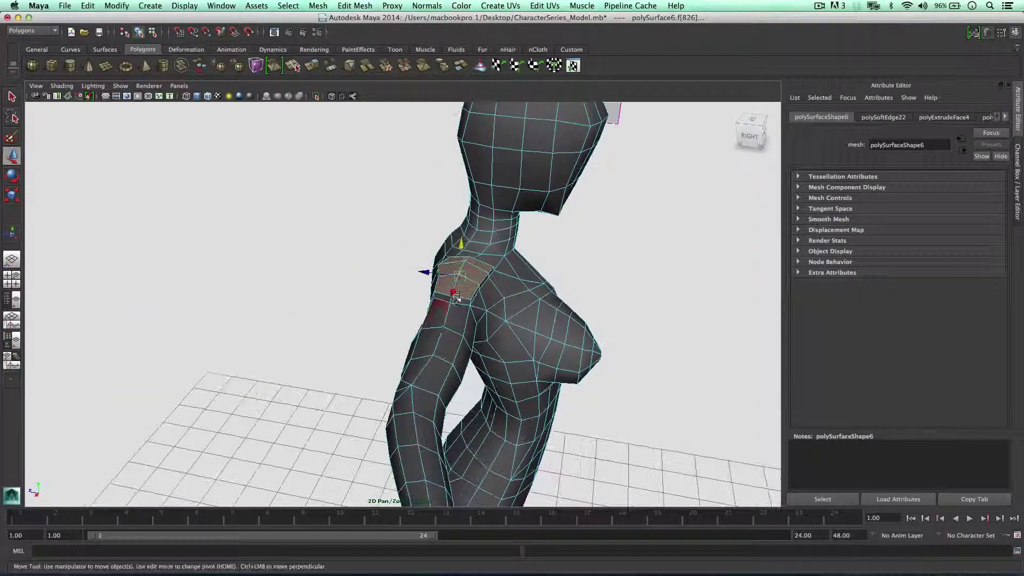
Slide the upper-arm edge loop below the shoulder towards the elbow with the Slide Edge Tool.
left_click_drag(423, 349, 282, 302, "alt")
right_click_drag(281, 302, 293, 375)
left_click(291, 306)
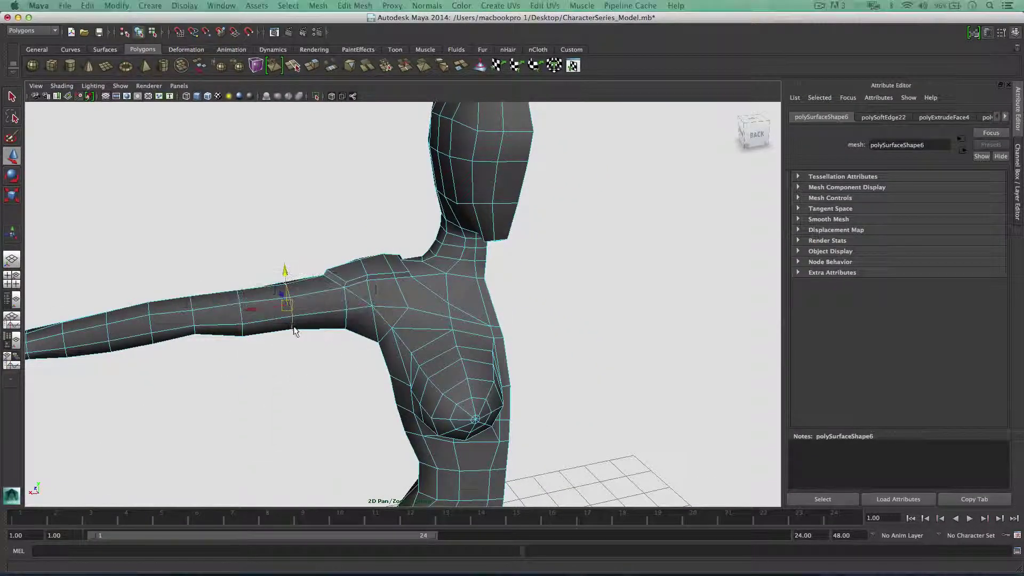
middle_click_drag(311, 297, 327, 297)
middle_click_drag(261, 302, 343, 295, "alt")
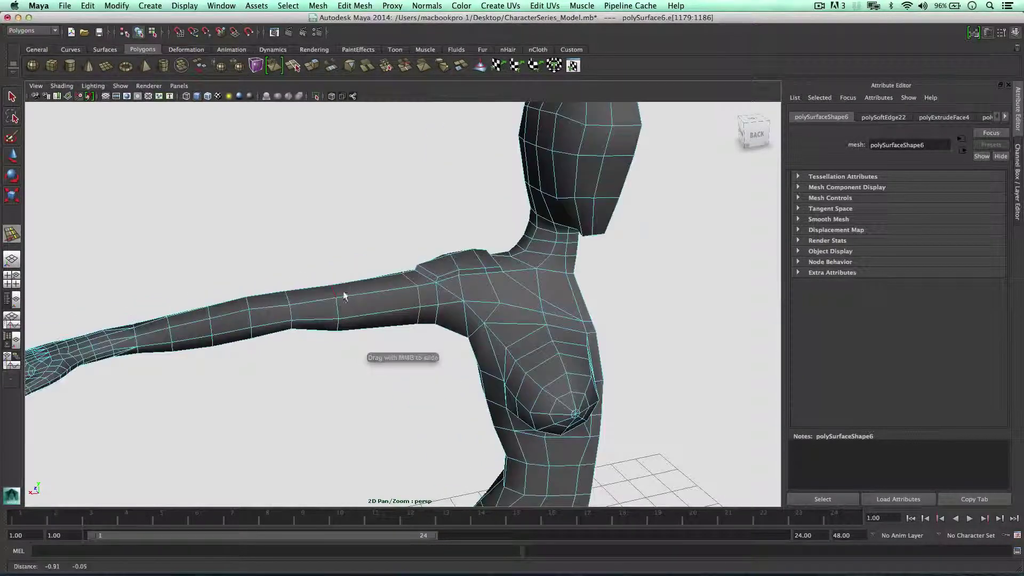
left_click_drag(343, 295, 321, 300, "alt")
double_click(316, 296)
middle_click_drag(311, 299, 304, 300)
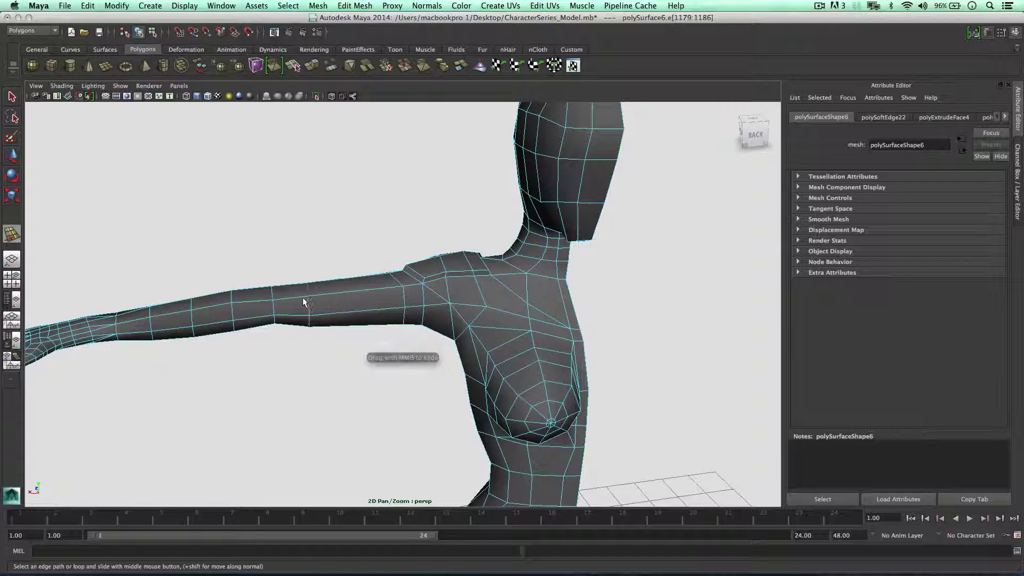
Insert an edge loop around the upper arm, between the shoulder and the loop nearest to it.
left_click(355, 6)
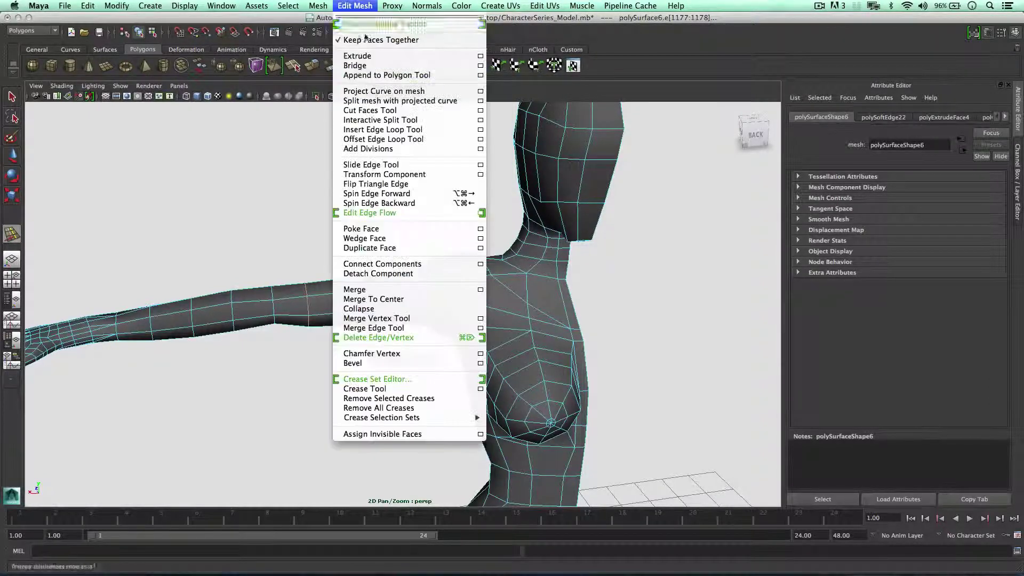
left_click(384, 130)
left_click_drag(351, 294, 366, 302)
key("w")
Select the block of four faces on top of the upper arm, between the shoulder and the elbow.
right_click(368, 309)
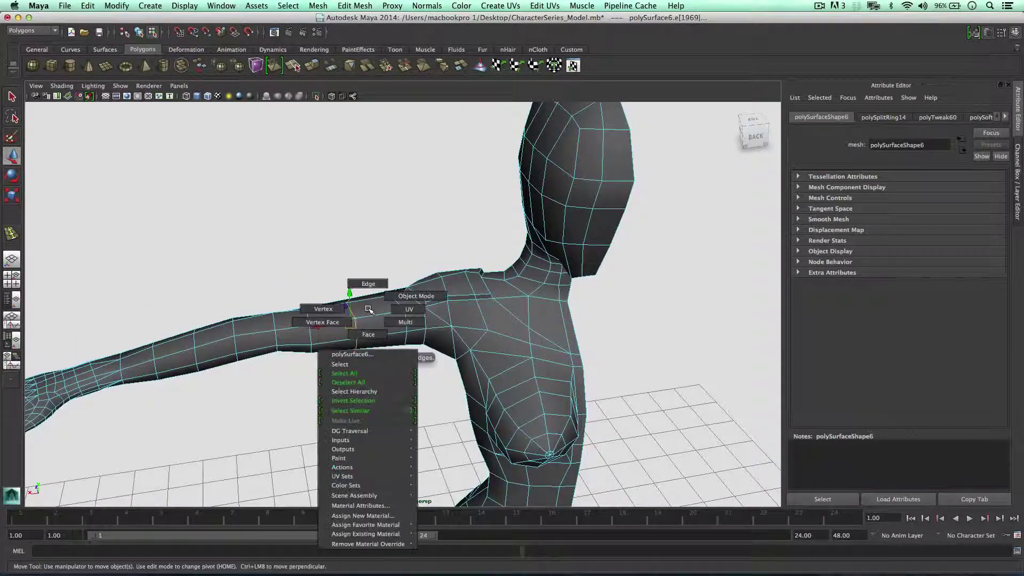
left_click(368, 335)
left_click(363, 301)
left_click(363, 297, "shift")
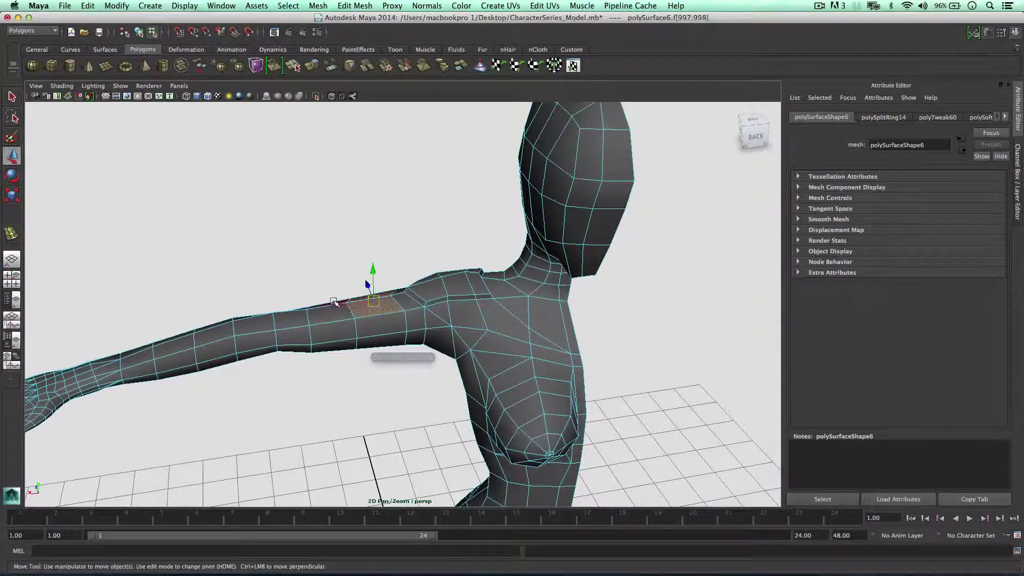
left_click(334, 313, "shift")
left_click_drag(299, 320, 396, 318, "alt")
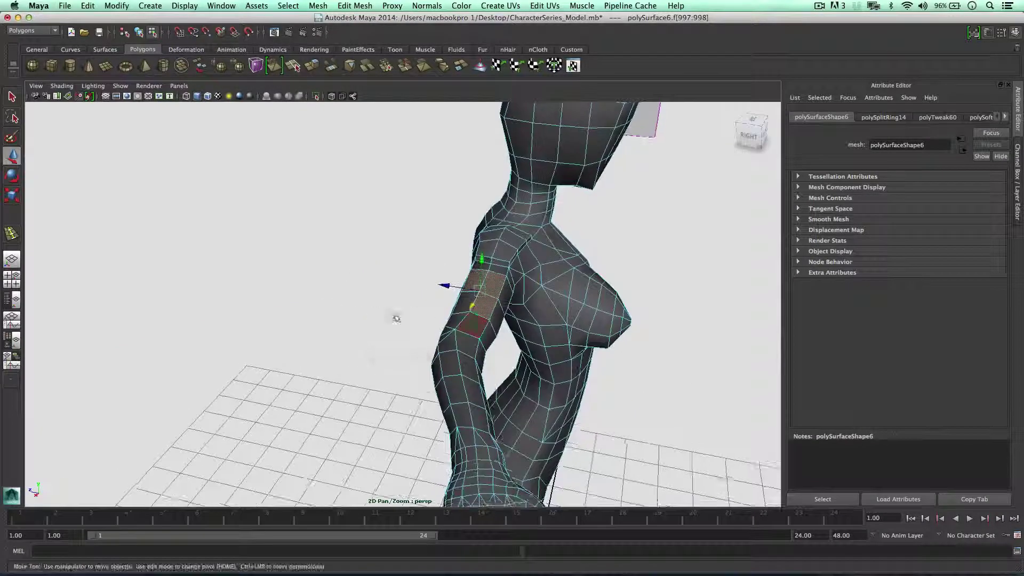
left_click_drag(469, 326, 506, 337, "alt")
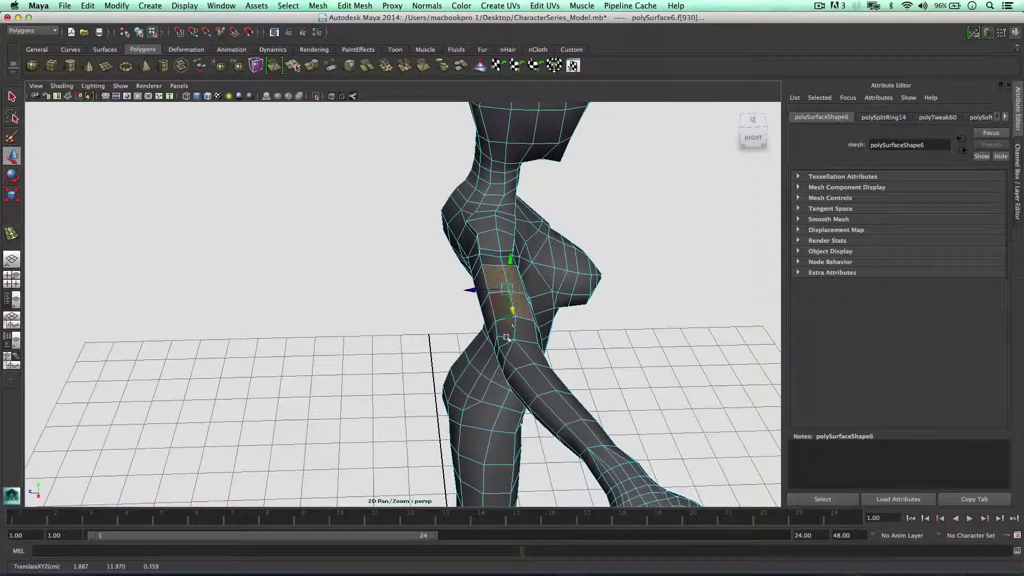
left_click(501, 306, "shift")
left_click_drag(542, 305, 371, 290, "alt")
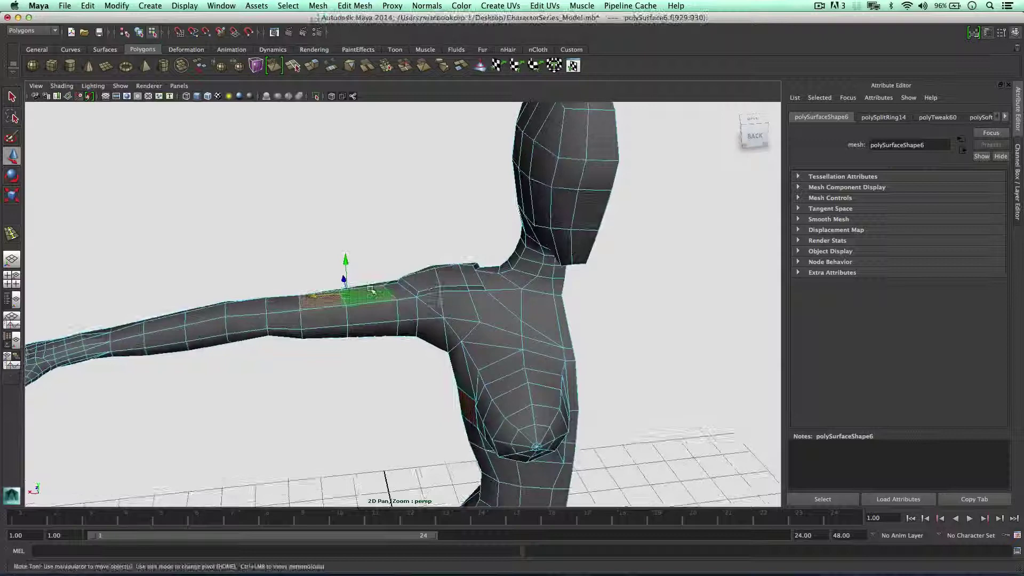
Extrude the selected upper-arm faces outward by 0.063 and scale them to 0.889 along the arm, forming a raised pad.
right_click_drag(371, 290, 366, 261, "shift")
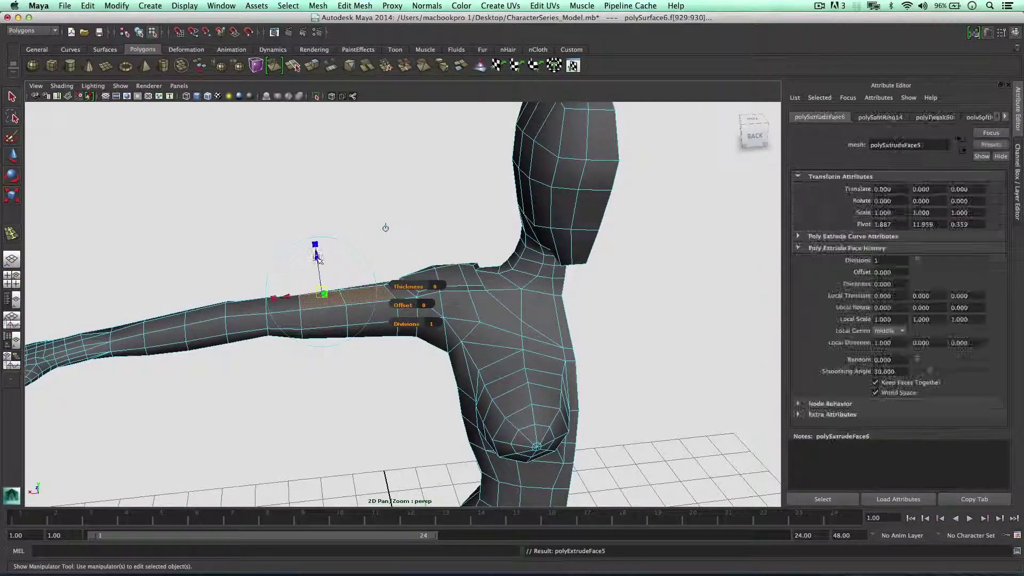
left_click_drag(317, 258, 315, 251)
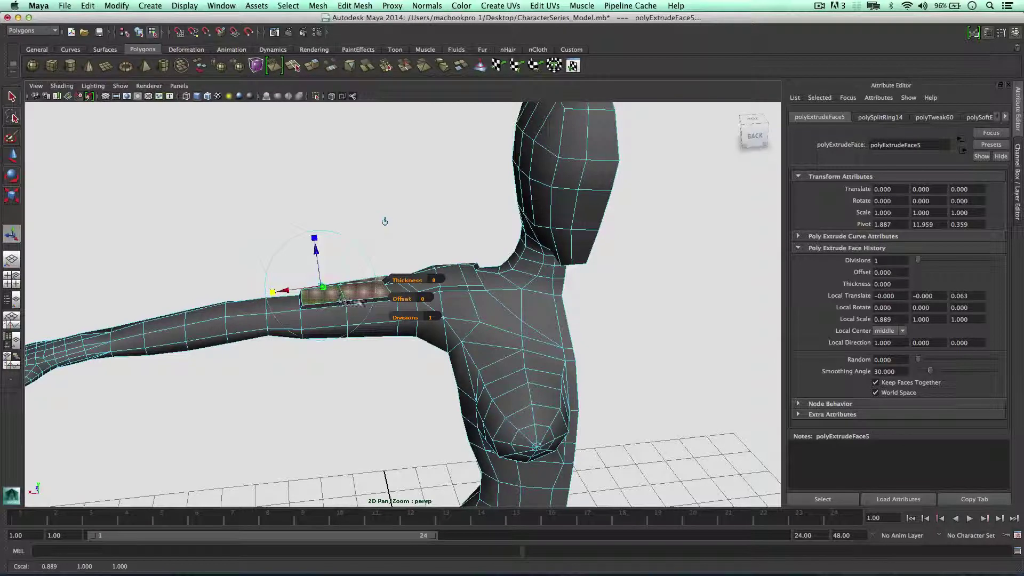
right_click_drag(364, 302, 405, 282)
left_click(327, 247)
left_click_drag(327, 247, 318, 242, "alt")
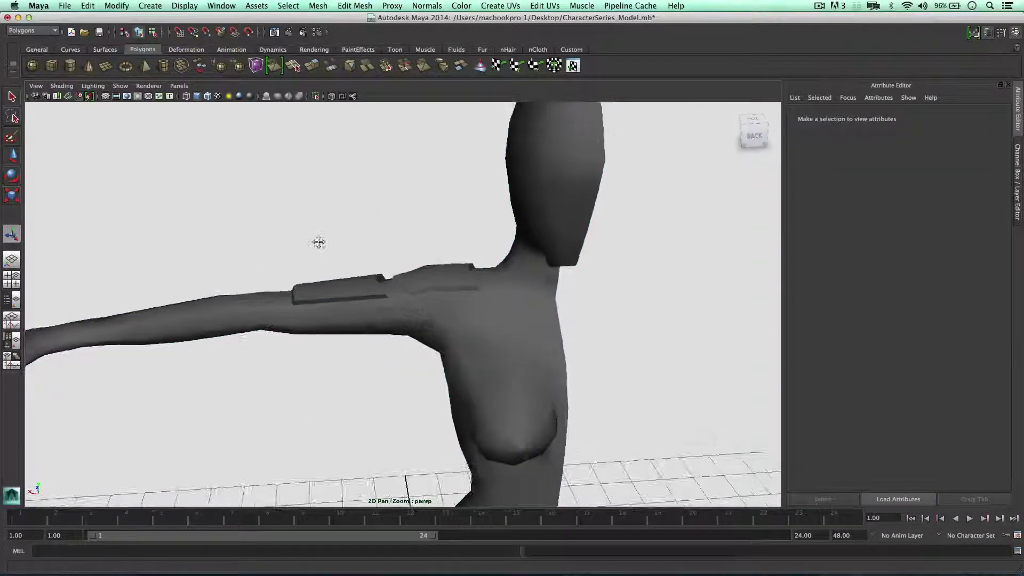
Select two arm vertices next to the elbow end of the raised upper-arm pad and nudge them vertically.
middle_click_drag(319, 243, 366, 265, "alt")
left_click(377, 283)
right_click_drag(372, 284, 333, 281)
left_click_drag(342, 280, 347, 272, "alt")
right_click_drag(299, 226, 306, 197, "alt")
key("w")
left_click_drag(306, 196, 358, 245)
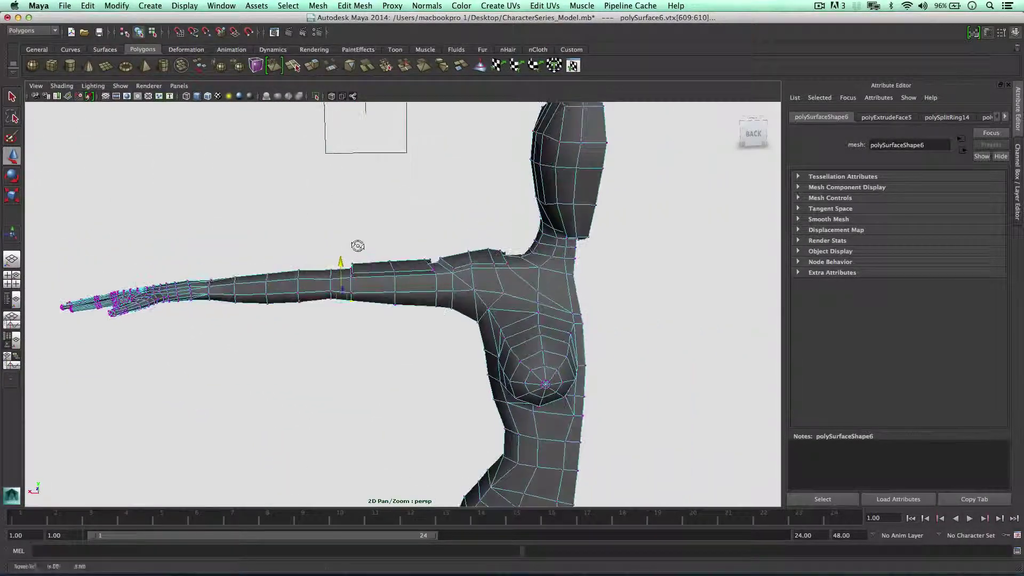
left_click(430, 217)
Cut a new edge line below the shoulder pad, from the neck-side vertex to the arm-side vertex, with the Interactive Split Tool.
mouse_move(430, 217)
left_mouse_down("alt")
mouse_move(393, 238)
mouse_move(414, 279)
mouse_move(575, 243)
mouse_move(560, 229)
mouse_move(443, 235)
mouse_move(473, 274)
left_mouse_up("alt")
left_click(492, 276)
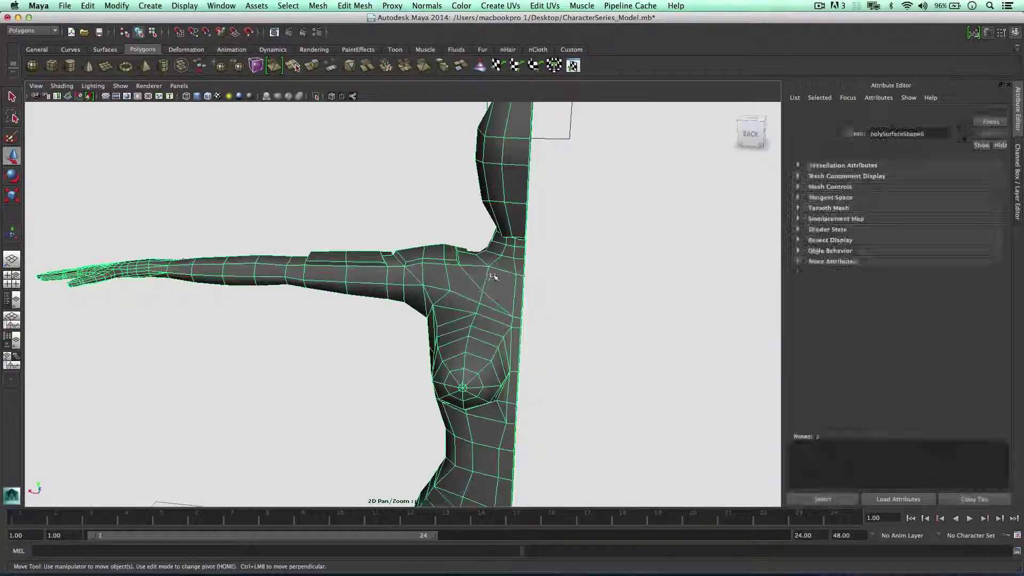
scroll(492, 276, "up", 4)
middle_click_drag(491, 276, 412, 272, "alt")
left_click_drag(411, 272, 440, 256, "alt")
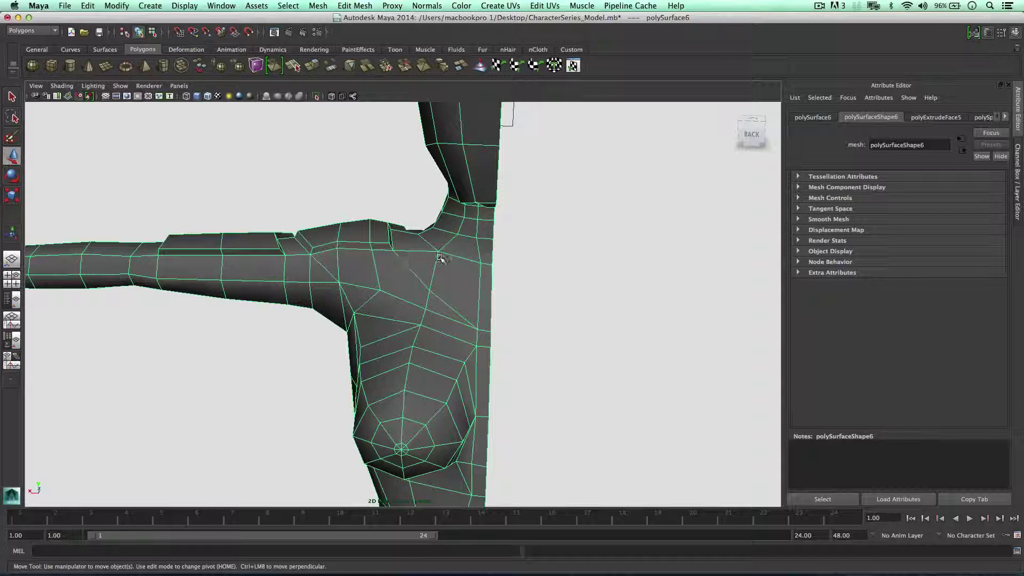
left_click(293, 66)
left_click(372, 247)
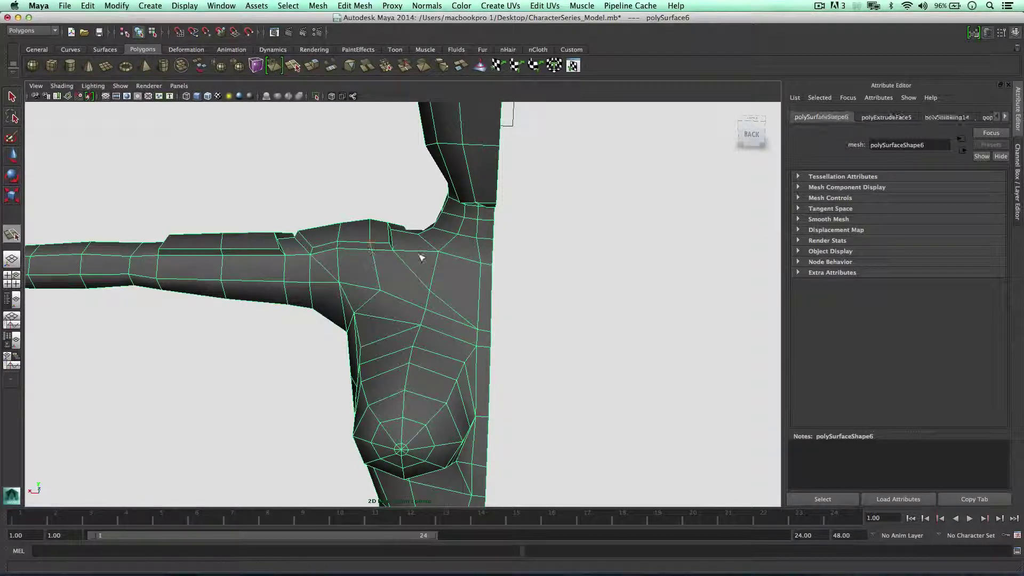
left_click(437, 253)
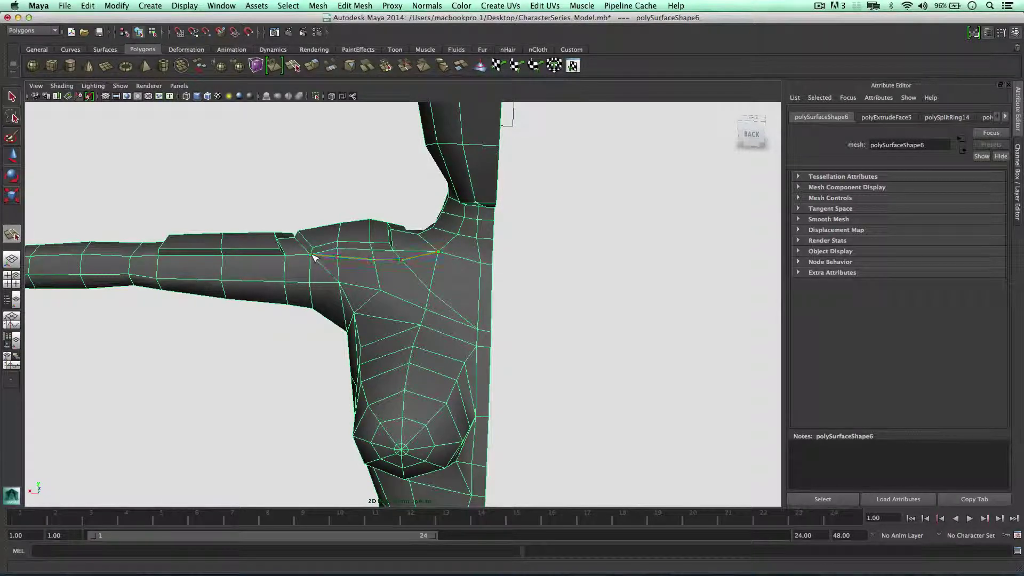
key("w")
left_click_drag(321, 258, 328, 262, "alt")
Delete the lower diagonal edge on the upper chest and try to cut a replacement edge from its end vertex to the centre strip.
right_click_drag(404, 270, 448, 308)
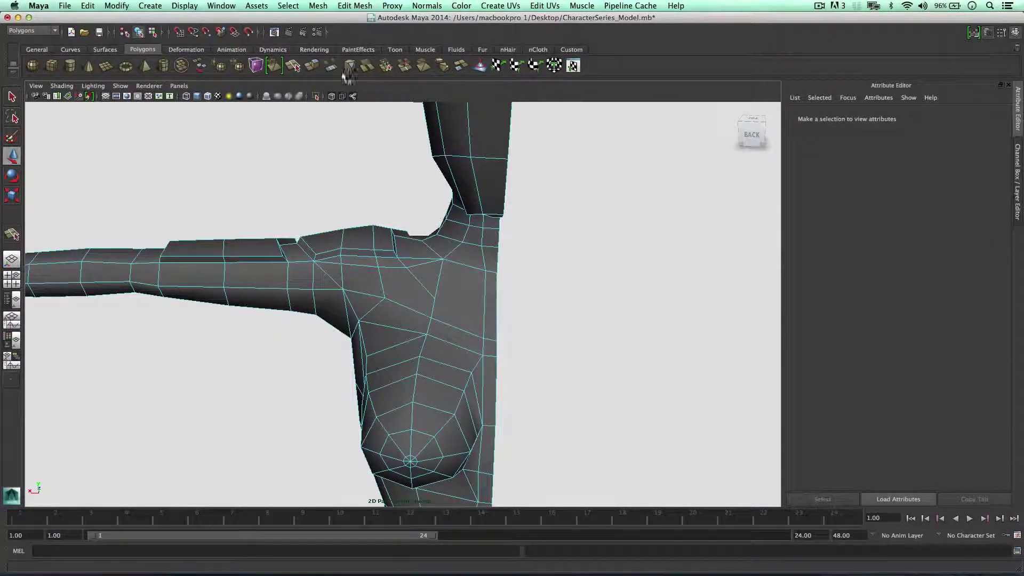
left_click(291, 66)
left_click(435, 299)
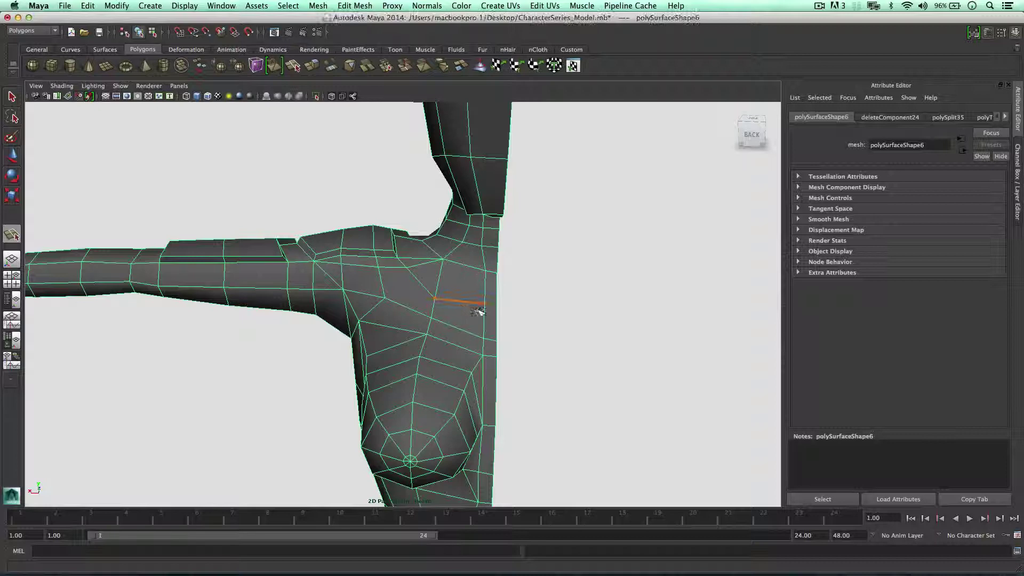
key("w")
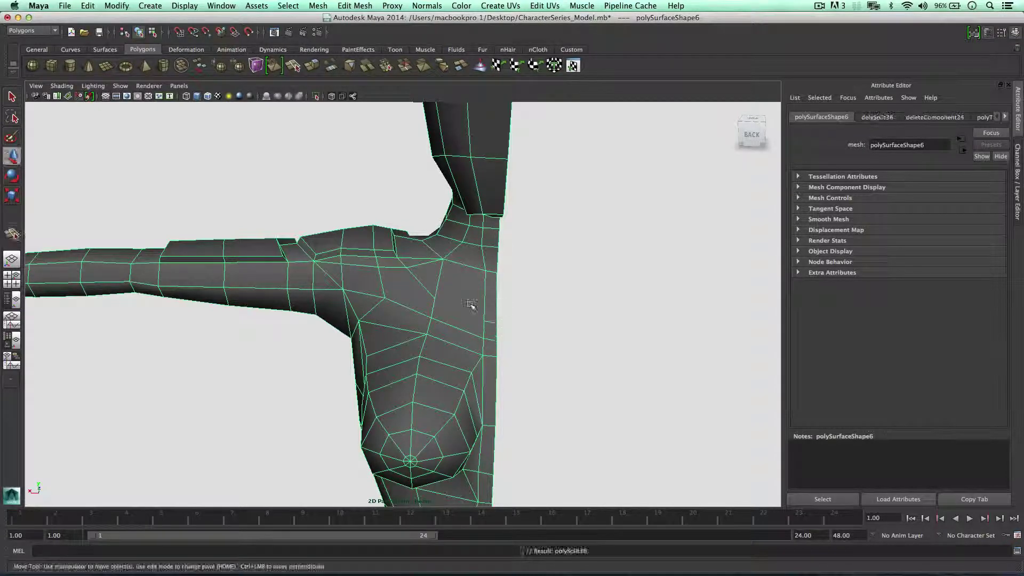
key("y")
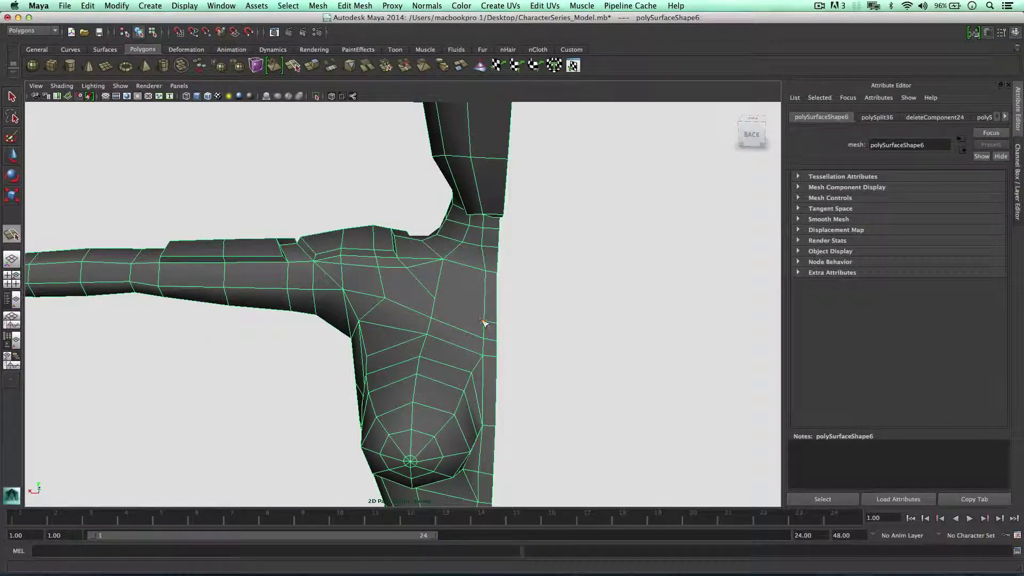
key("w")
left_click_drag(435, 291, 457, 297, "alt")
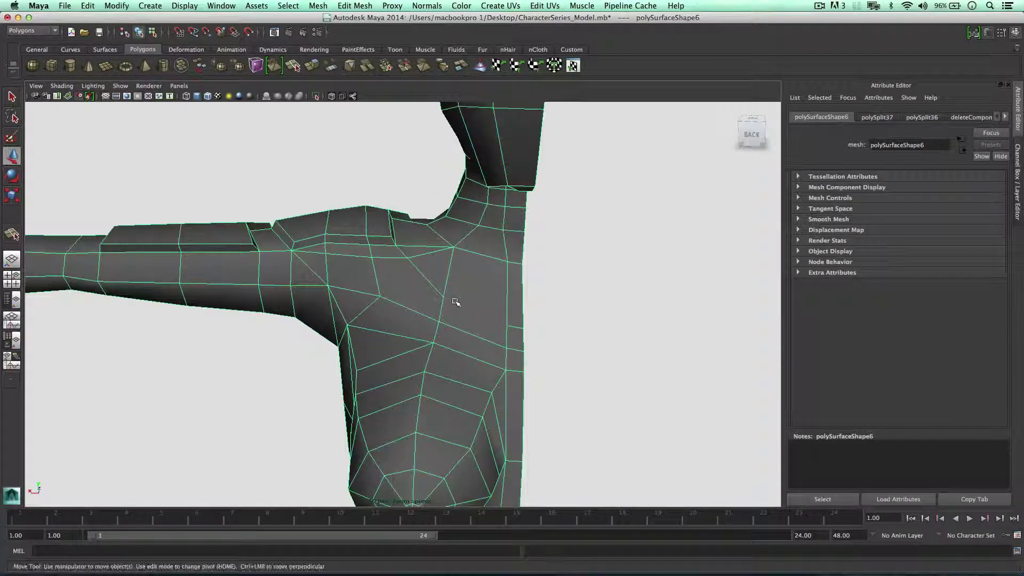
Delete the large upper-chest face between the neck base and the centre strip.
right_click_drag(469, 294, 465, 294)
left_click_drag(466, 288, 499, 281, "alt")
right_click_drag(498, 286, 496, 299)
left_click(495, 291)
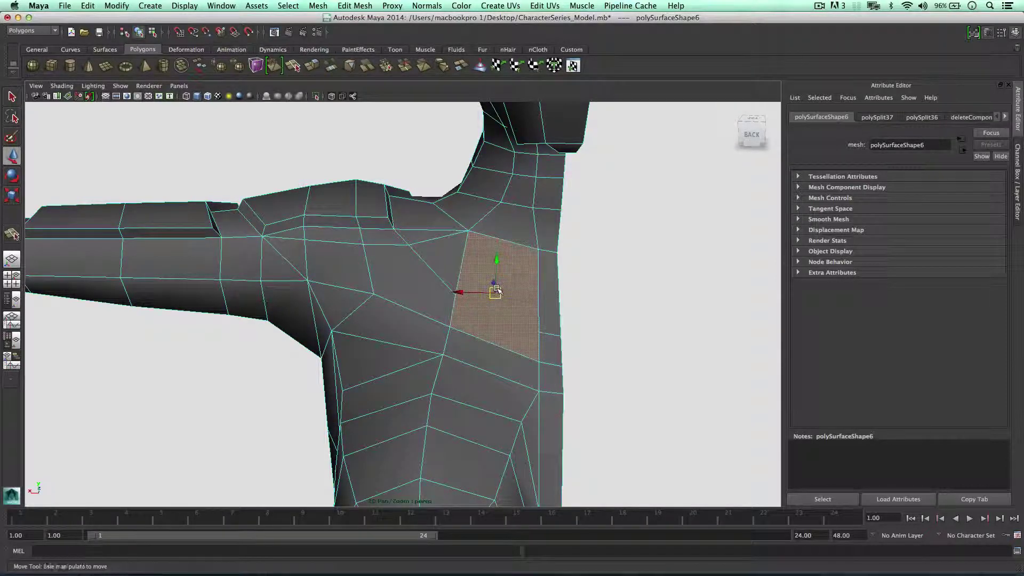
key("Delete")
key("Delete")
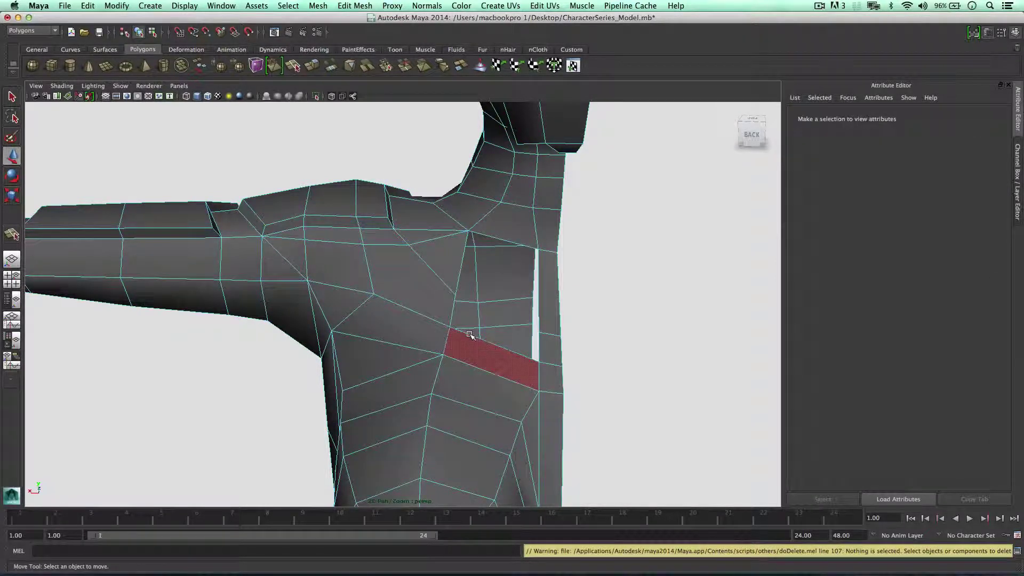
Extrude the lower border edge of the upper-chest hole twice towards the neck to form two new strips of faces.
left_click(467, 334)
right_click_drag(468, 335, 499, 320)
left_click_drag(499, 320, 466, 312, "alt")
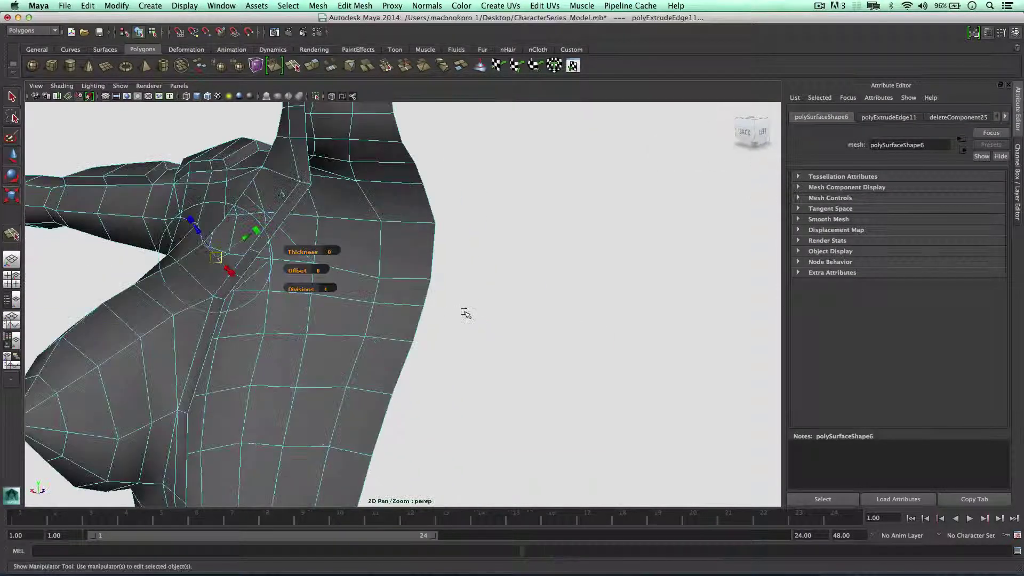
left_click_drag(244, 234, 288, 251)
key("g")
right_click_drag(430, 332, 424, 329)
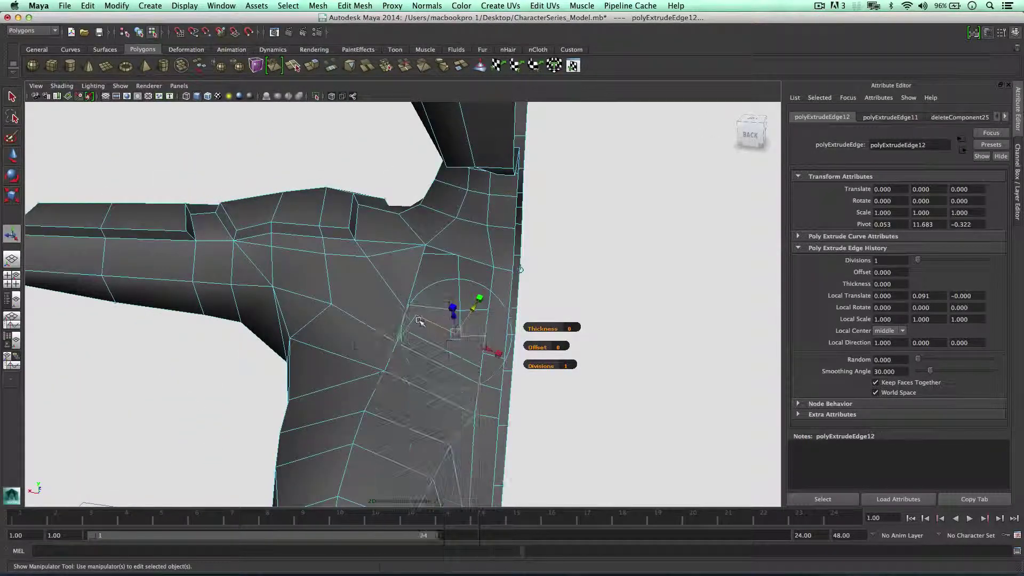
Merge the extruded strips' shoulder-side vertices into the existing border vertices of the hole with the Merge Vertex Tool.
key("y")
left_click(406, 310)
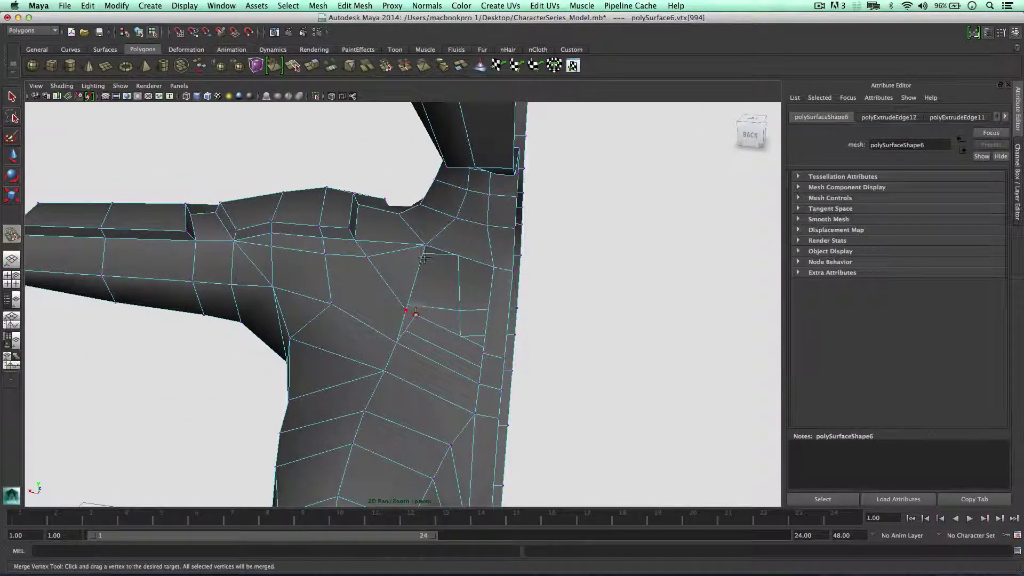
left_click_drag(430, 267, 426, 247)
left_click_drag(454, 341, 504, 364, "alt")
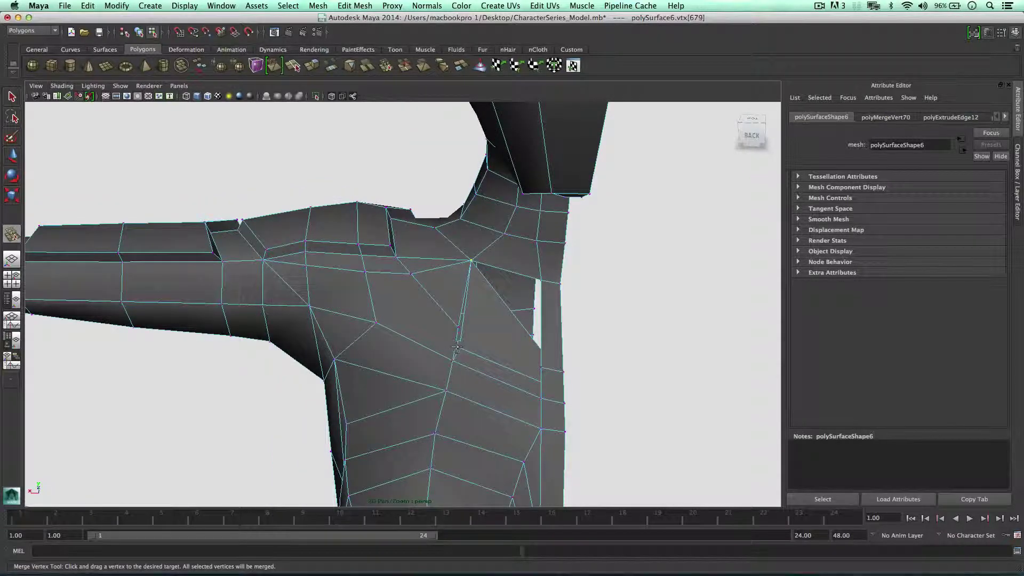
left_click_drag(460, 325, 632, 327)
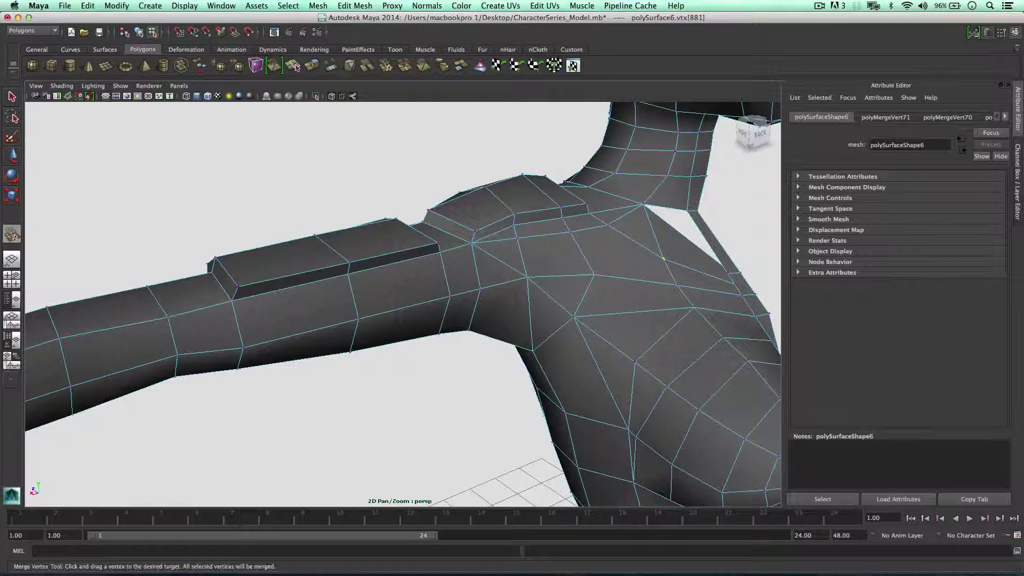
Turn on X-Ray shading, merge the remaining vertices along the centre strip to close the chest hole, and turn X-Ray off.
left_click(61, 85)
left_click(88, 194)
scroll(421, 226, "up", 6)
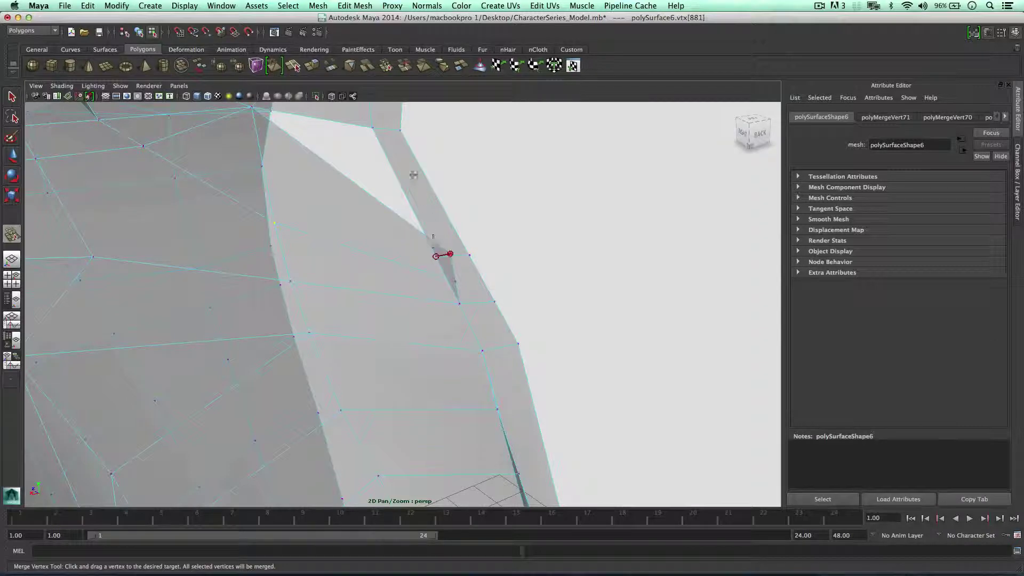
left_click_drag(373, 127, 436, 256)
left_click_drag(369, 240, 288, 228, "alt")
left_click(36, 86)
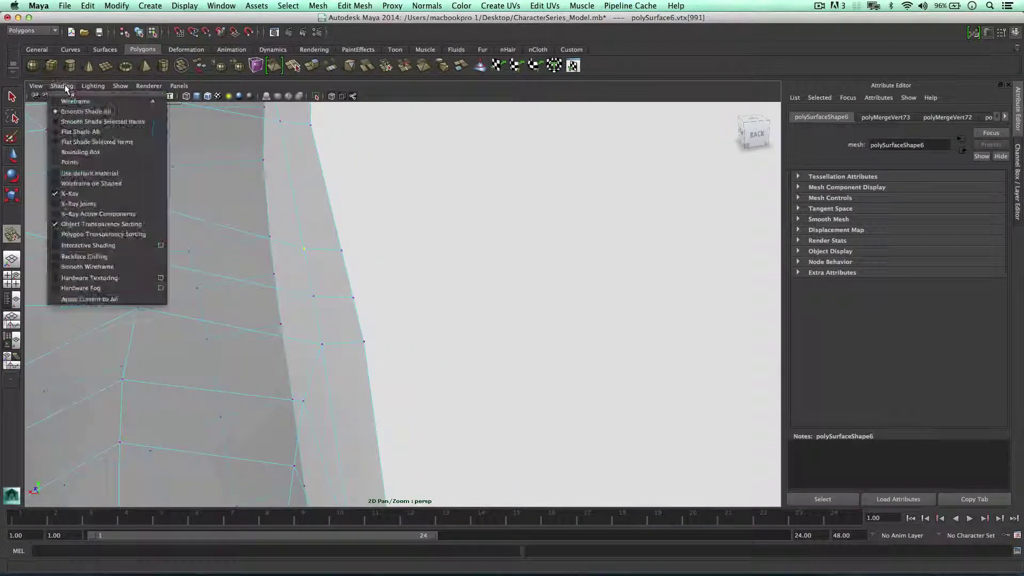
left_click(75, 192)
right_click(334, 252)
left_click(355, 241)
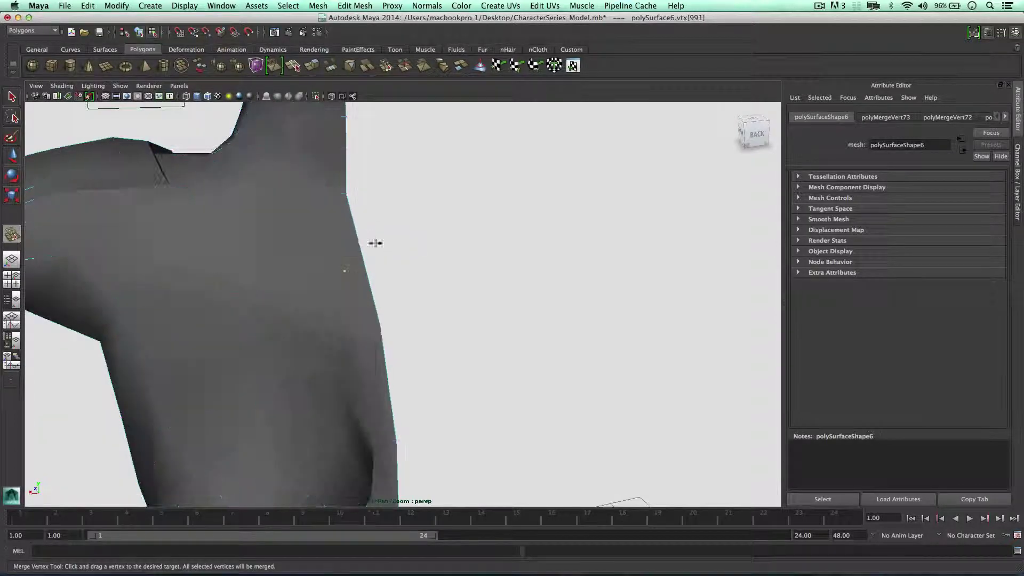
Select the vertex just below the inner corner of the shoulder pad and nudge its position slightly.
key("w")
left_click(305, 245)
left_click_drag(307, 246, 383, 246, "alt")
scroll(283, 251, "up", 3)
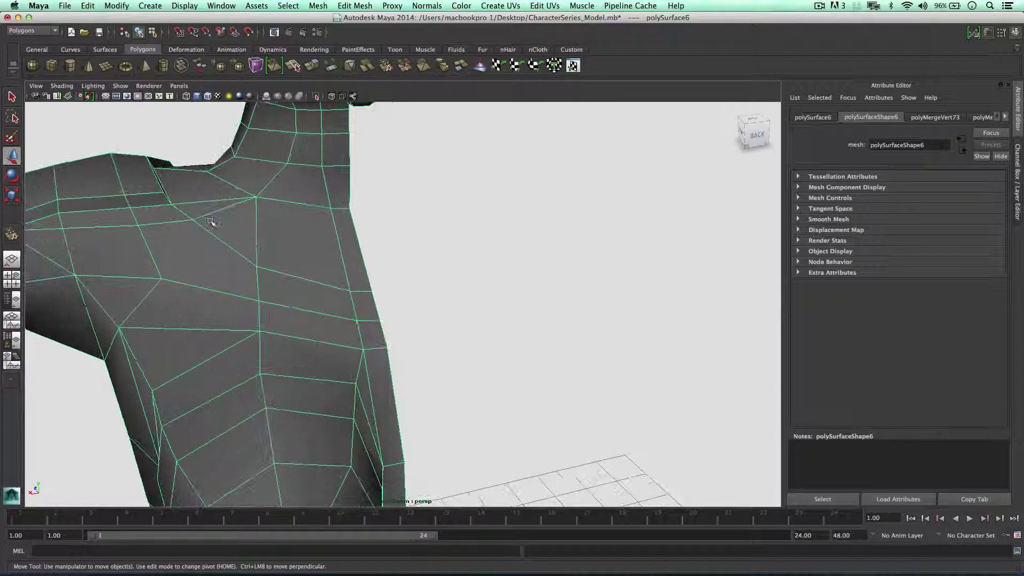
right_click_drag(205, 220, 188, 217)
left_click(188, 217)
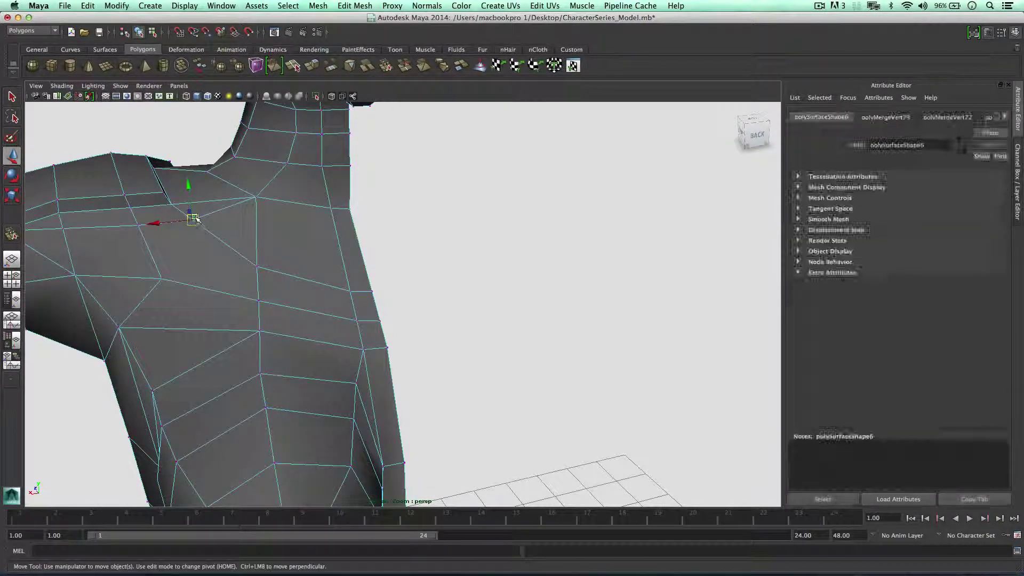
scroll(192, 214, "up", 2)
middle_click_drag(114, 181, 128, 192)
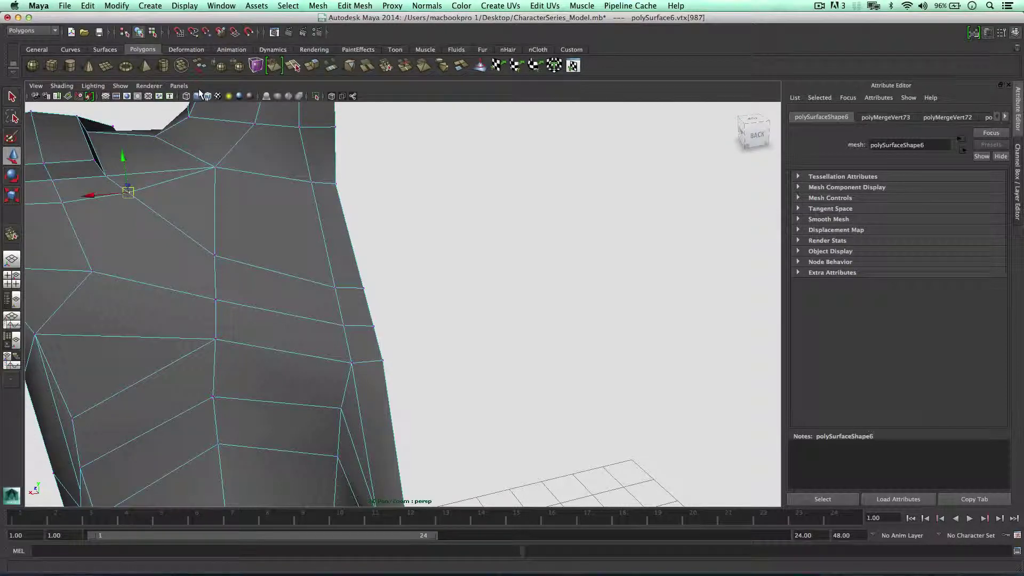
scroll(231, 130, "down", 2)
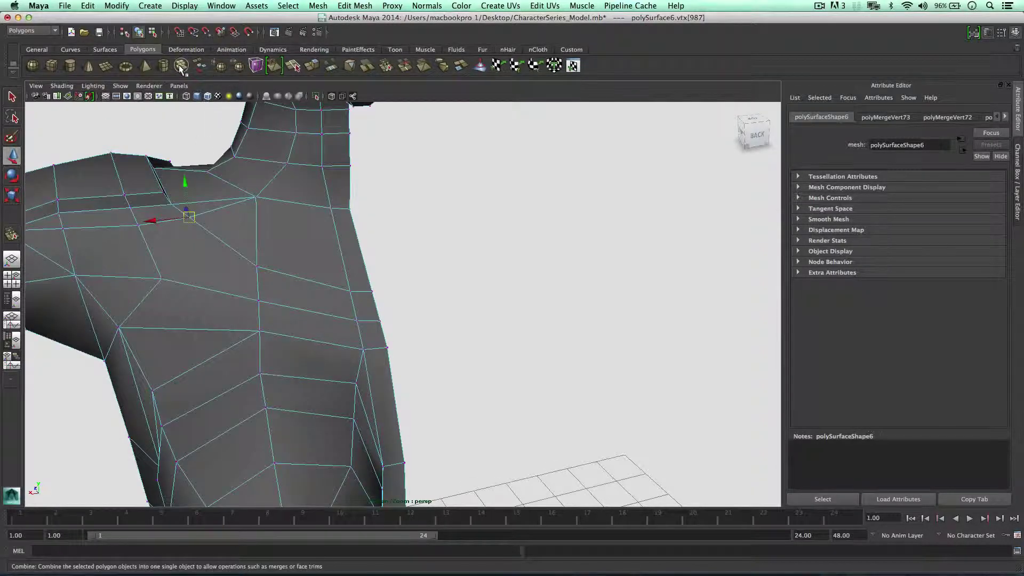
Cut an edge line from the vertex below the shoulder pad across the upper chest to the centre border with the Interactive Split Tool.
left_click(293, 66)
left_click(190, 218)
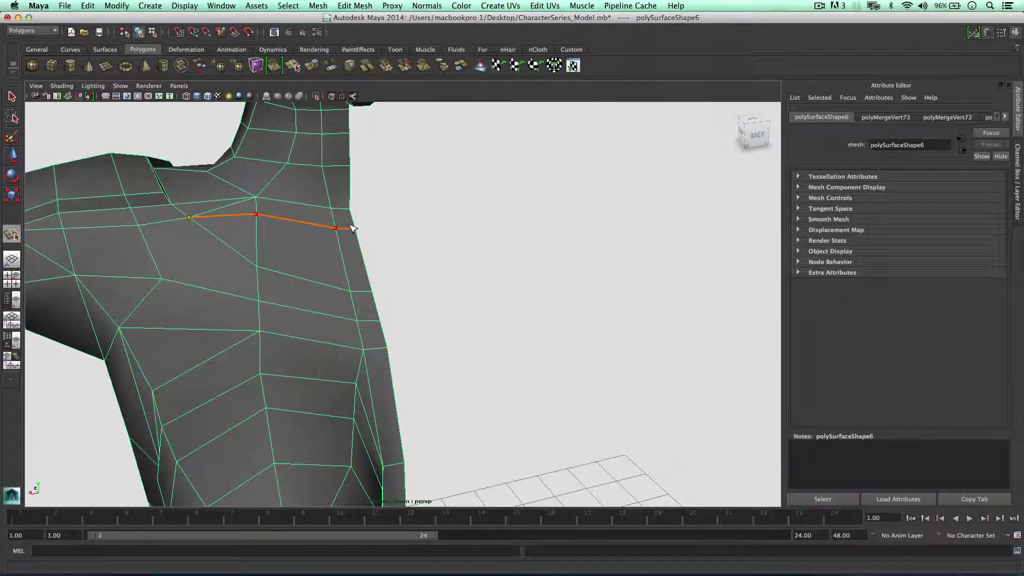
key("w")
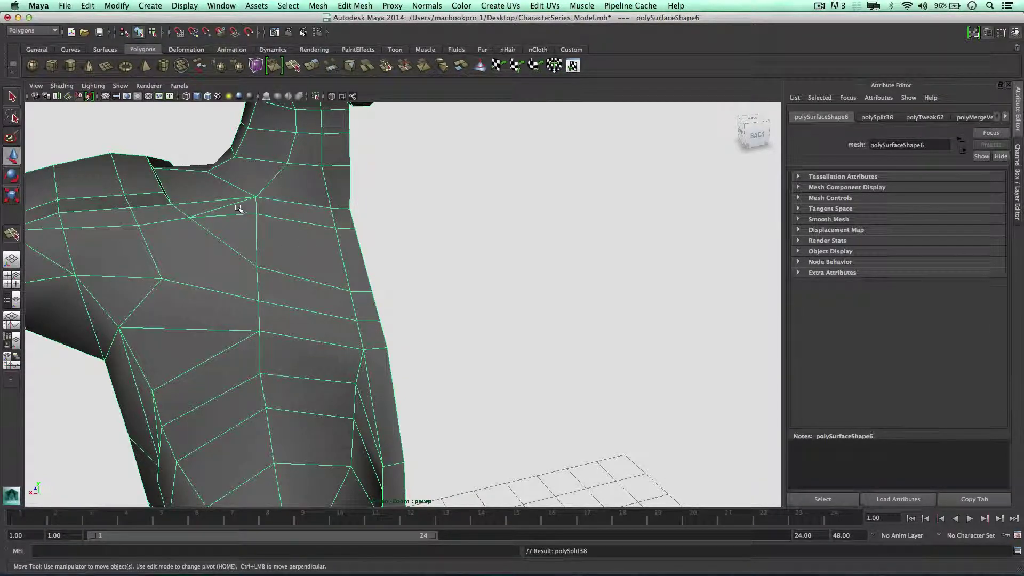
right_click_drag(239, 208, 240, 198)
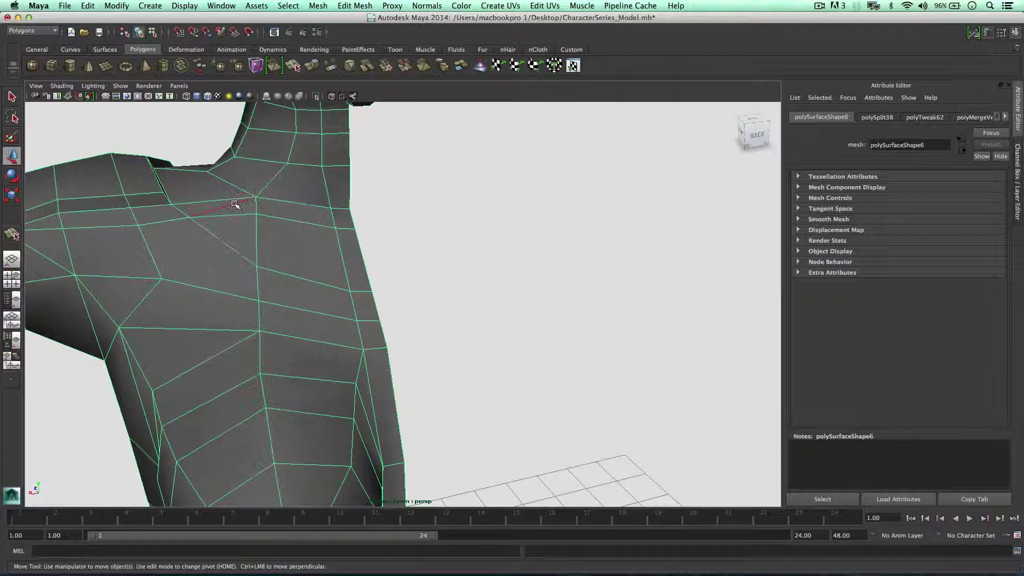
Lower the vertices of the edge row below the new cut on the upper chest, out to the centre border.
scroll(249, 208, "down", 5)
left_click_drag(249, 208, 269, 223, "alt")
scroll(242, 210, "up", 2)
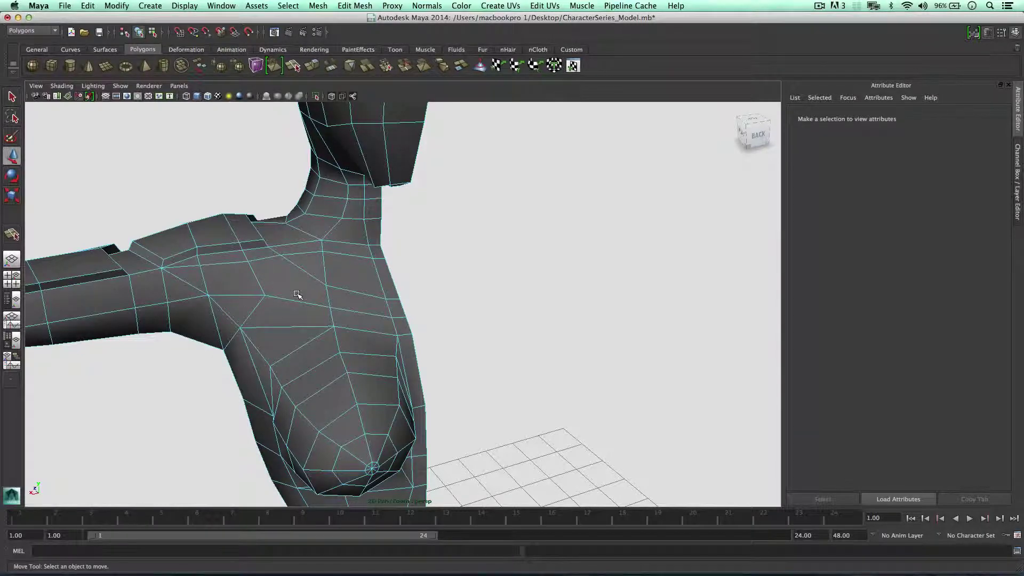
right_click_drag(298, 294, 270, 273)
right_click_drag(323, 306, 317, 302)
scroll(328, 306, "up", 3)
left_click(287, 306)
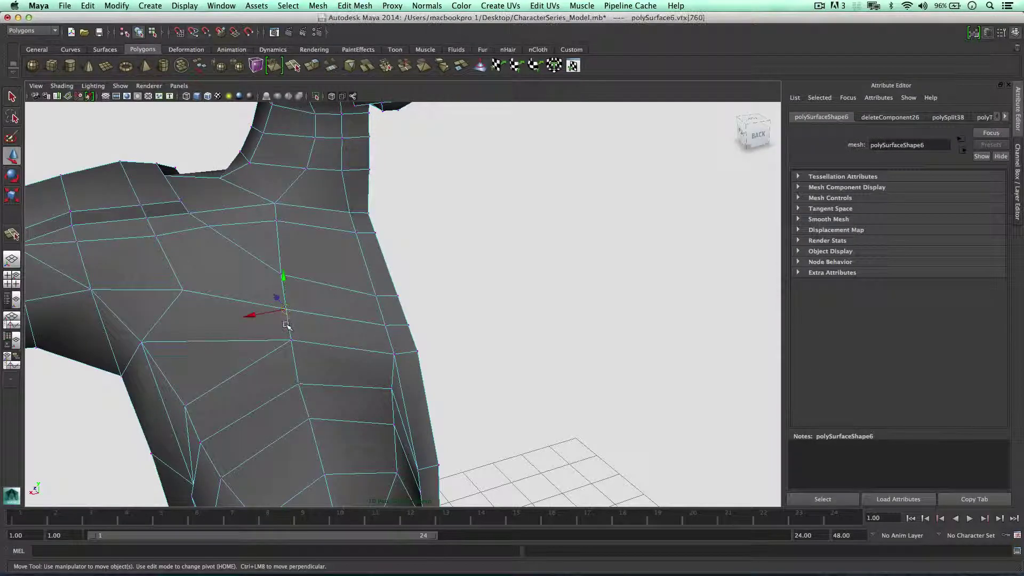
left_click_drag(286, 308, 288, 322)
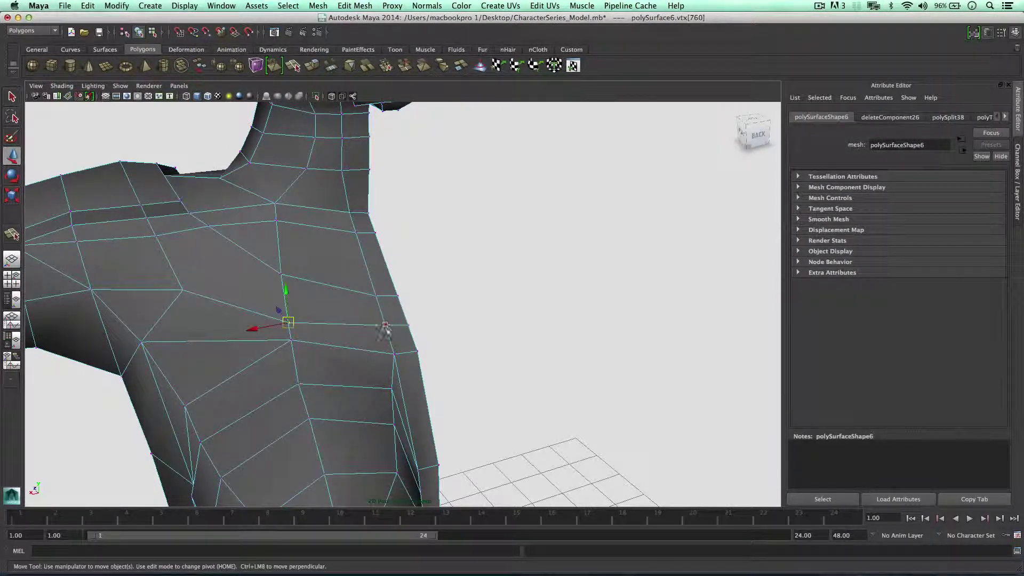
left_click(389, 339)
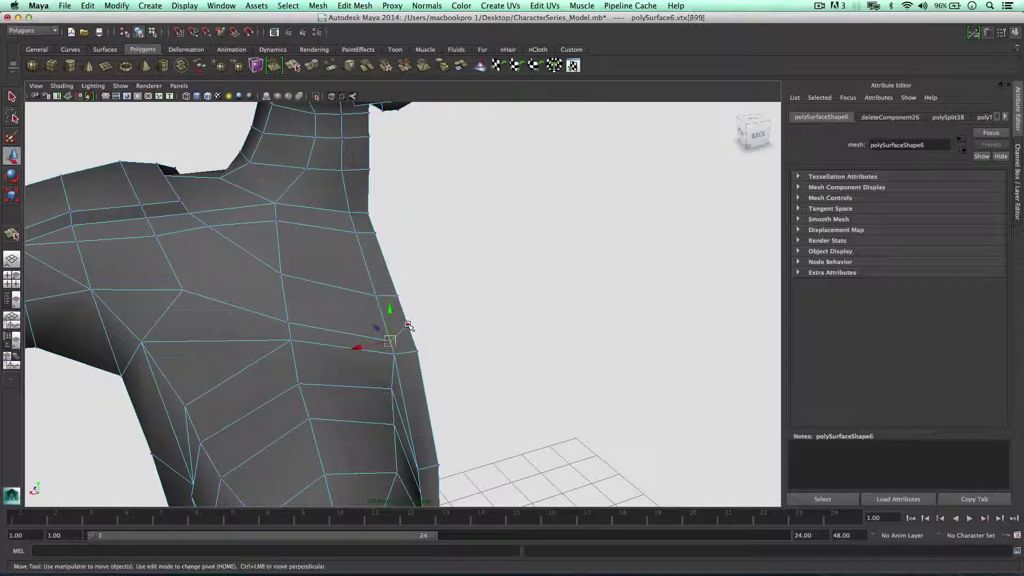
left_click_drag(409, 332, 416, 343)
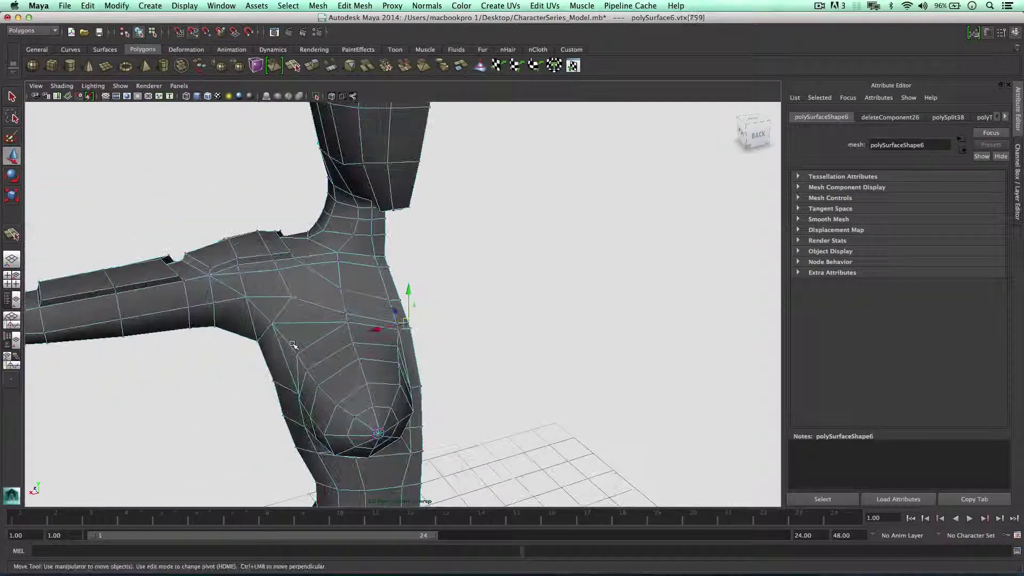
Select the upper-chest faces between the shoulder pad and the centre border and extrude them with a local Z translate of -0.090.
mouse_move(295, 345)
left_mouse_down("alt")
mouse_move(386, 341)
mouse_move(313, 340)
mouse_move(309, 350)
left_mouse_up("alt")
right_click_drag(338, 313, 338, 339)
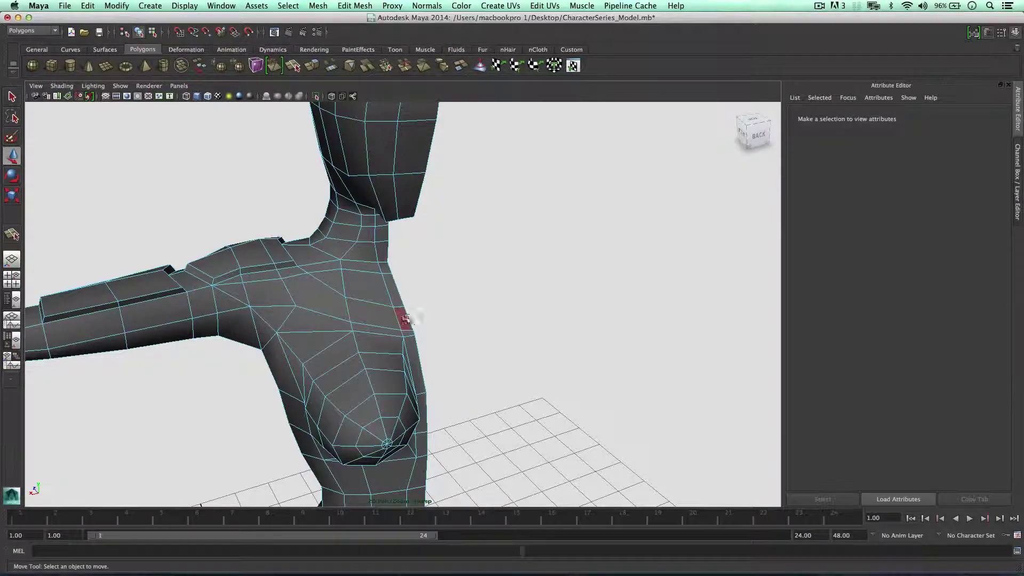
left_click(405, 318)
left_click(332, 306, "shift")
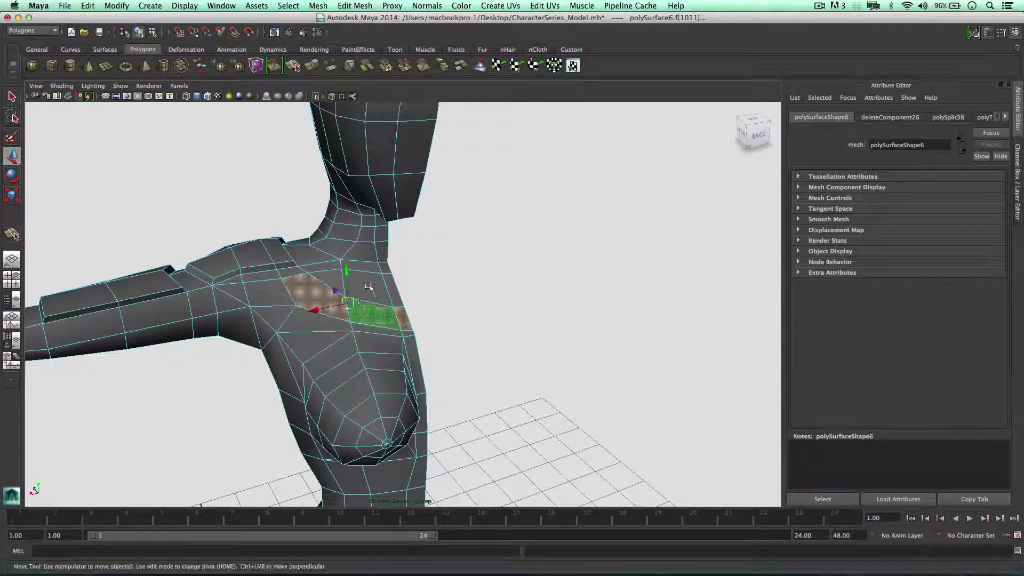
left_click(389, 282, "shift")
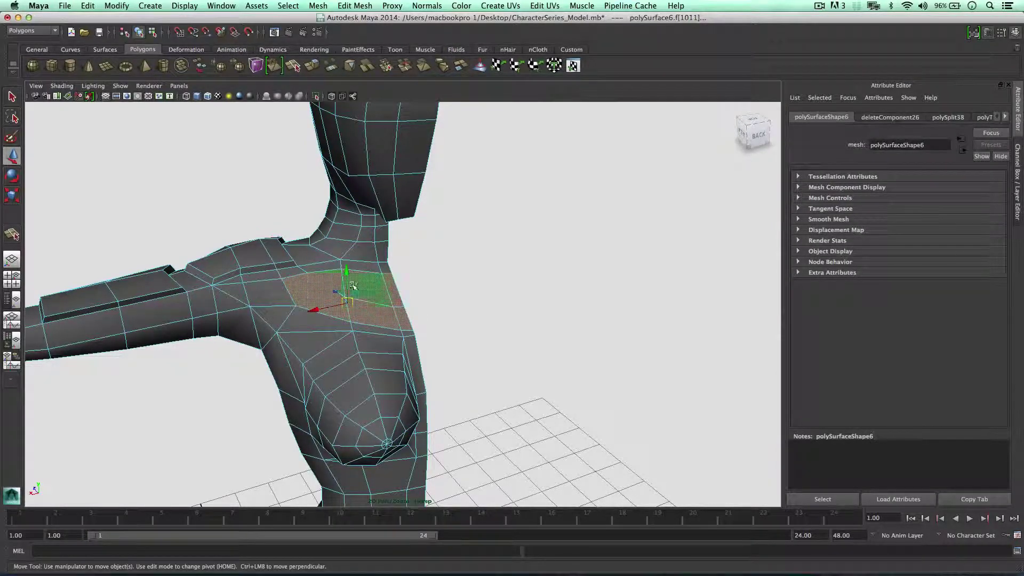
right_click_drag(370, 287, 372, 311, "shift")
left_click_drag(333, 261, 270, 278, "alt")
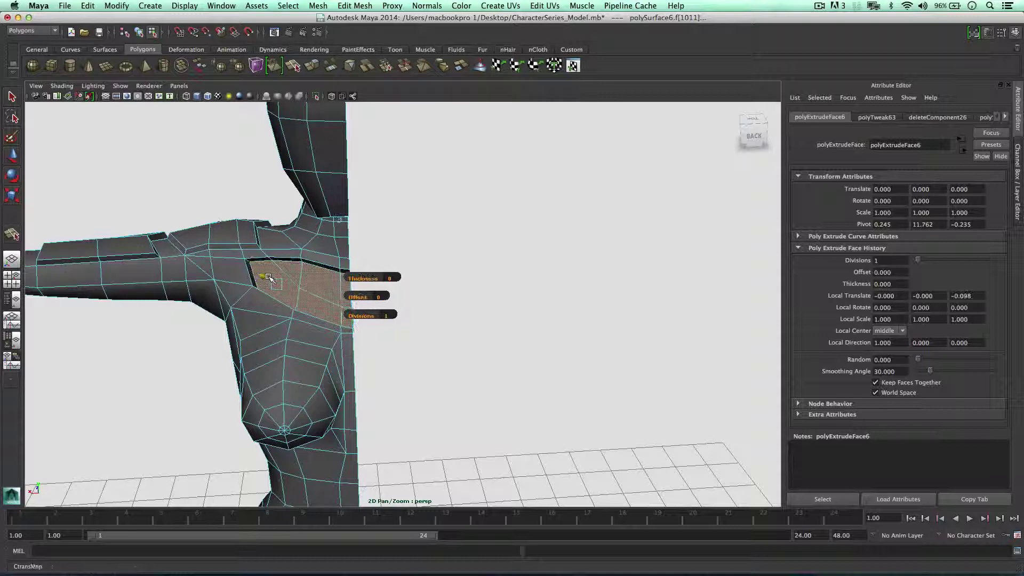
key("t")
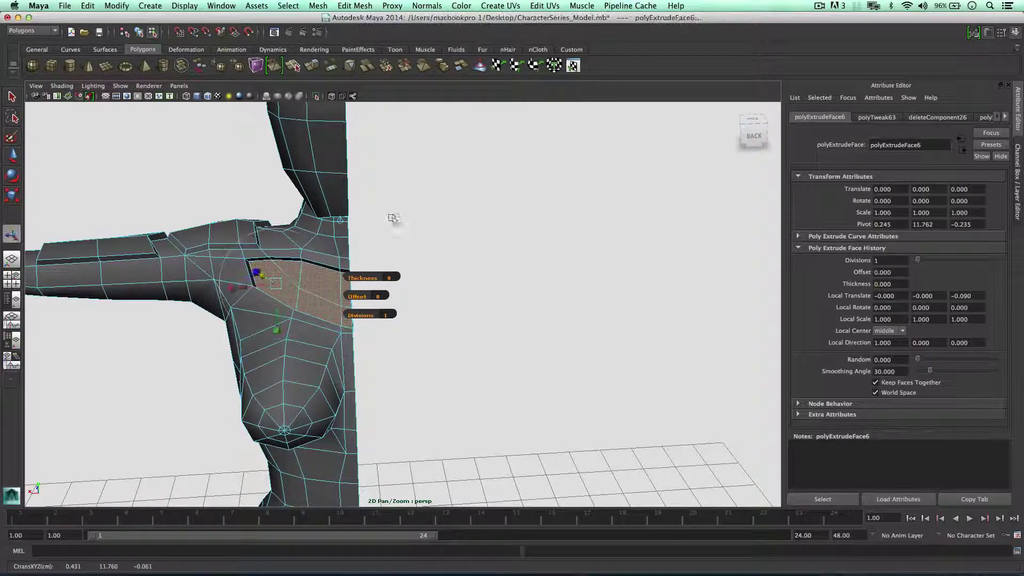
key("w")
left_click(393, 252)
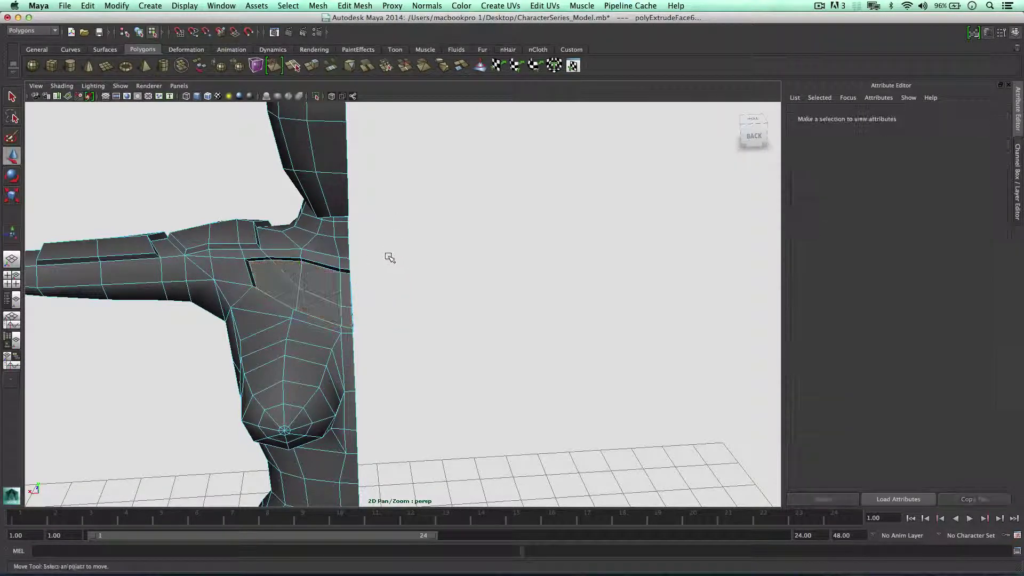
Delete the two side faces of the chest extrusion that lie along the centre border.
left_click_drag(386, 254, 405, 257, "alt")
right_click_drag(389, 258, 389, 280)
double_click(388, 266)
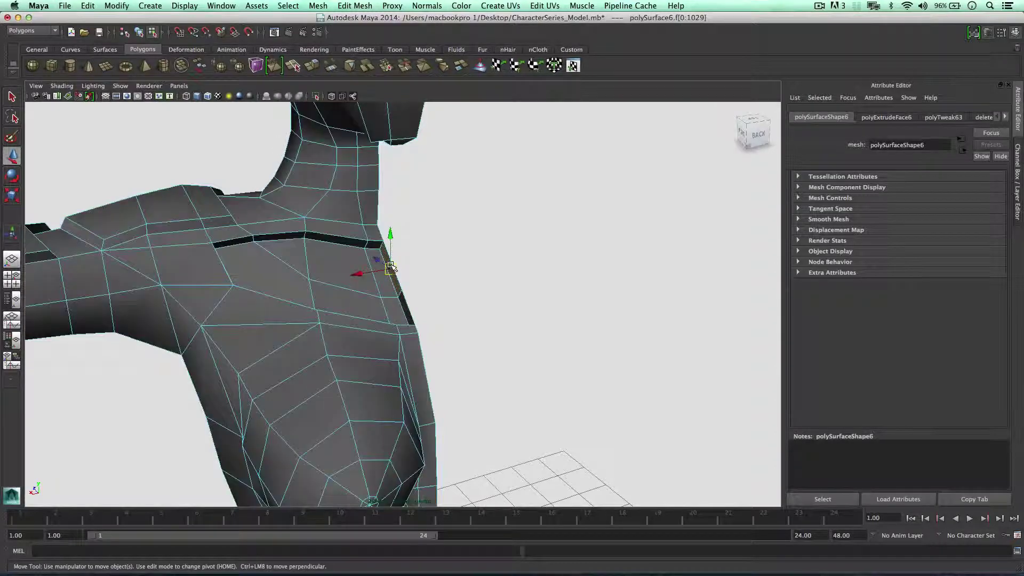
left_click(389, 268)
left_click(405, 308, "shift")
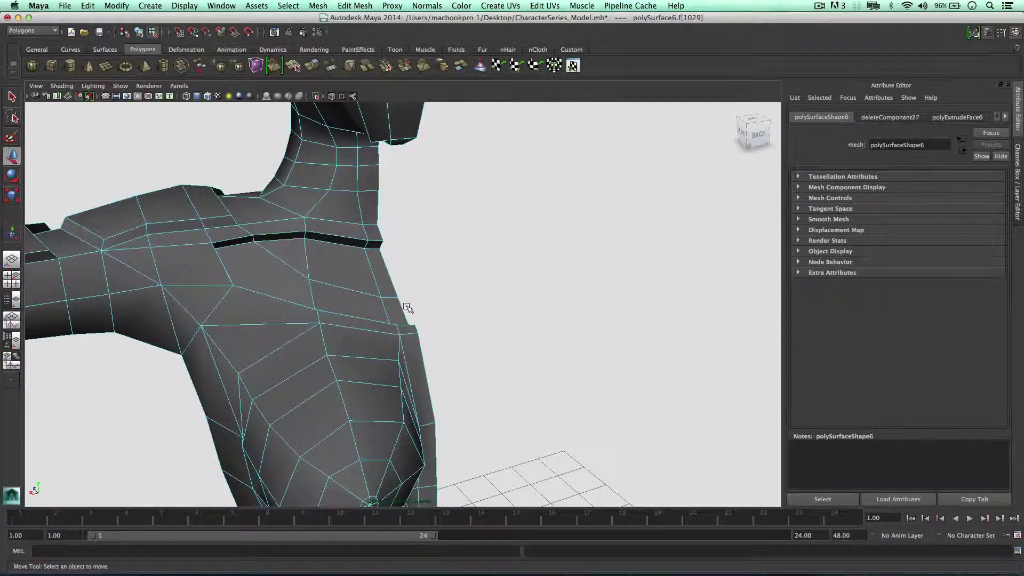
left_click(407, 308)
Adjust the vertices on the bust's upper slope against the reference outline in the side view.
left_click_drag(407, 308, 265, 266, "alt")
right_click_drag(224, 339, 181, 333)
middle_click_drag(219, 309, 259, 288, "alt")
left_click_drag(258, 288, 240, 290, "alt")
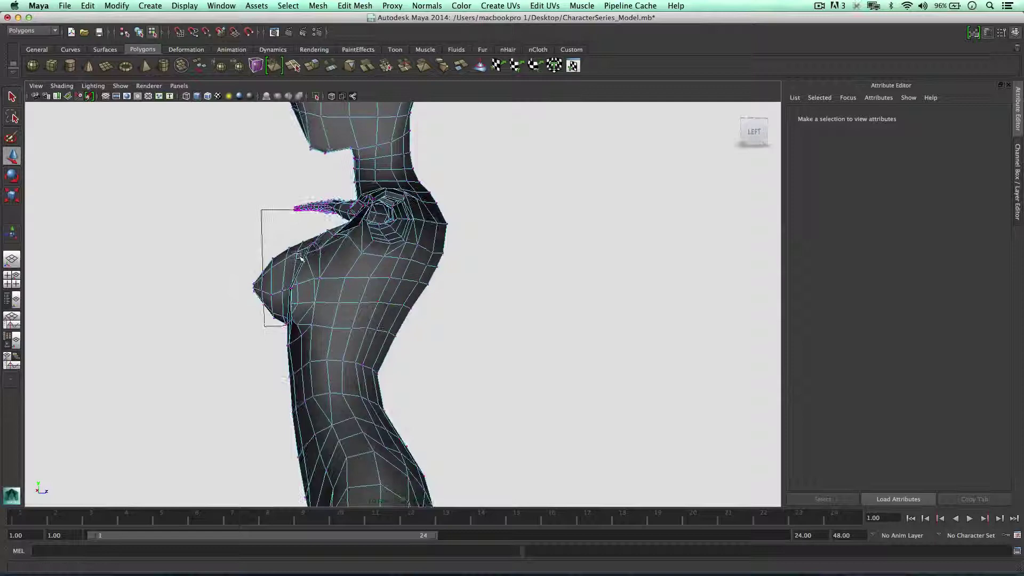
left_click_drag(299, 255, 317, 254, "alt")
scroll(301, 249, "up", 3)
left_click_drag(208, 303, 276, 234, "alt")
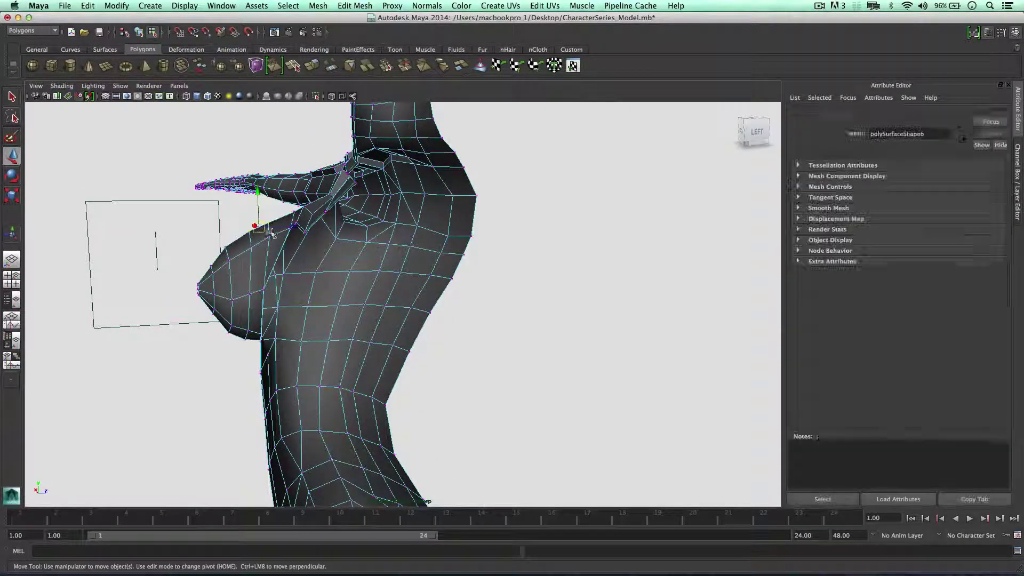
key("space")
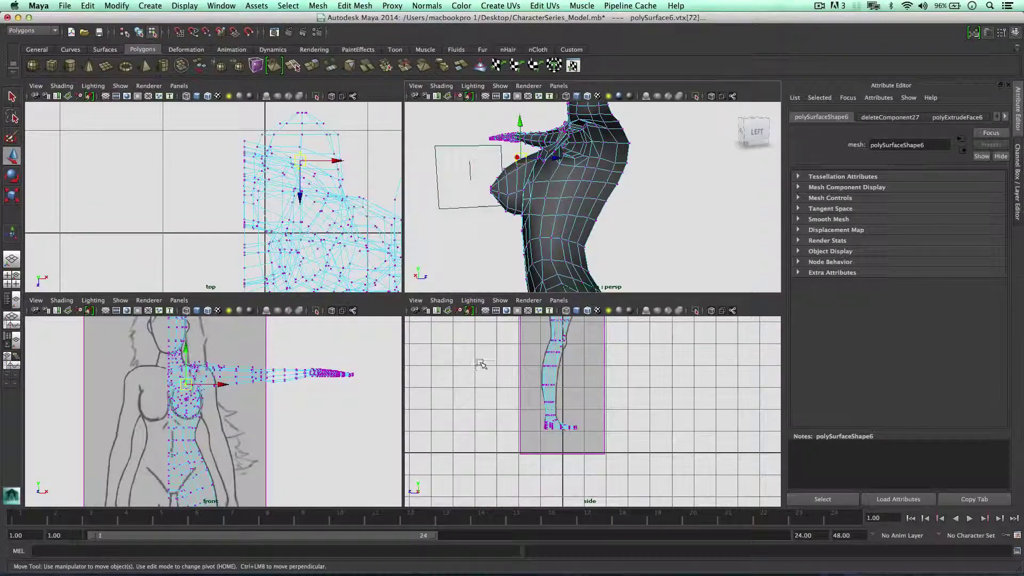
key("space")
middle_click_drag(467, 302, 475, 476, "alt")
scroll(418, 231, "up", 1)
middle_click_drag(427, 116, 417, 310, "alt")
scroll(411, 269, "up", 7)
middle_click_drag(403, 238, 439, 299, "alt")
scroll(436, 295, "up", 1)
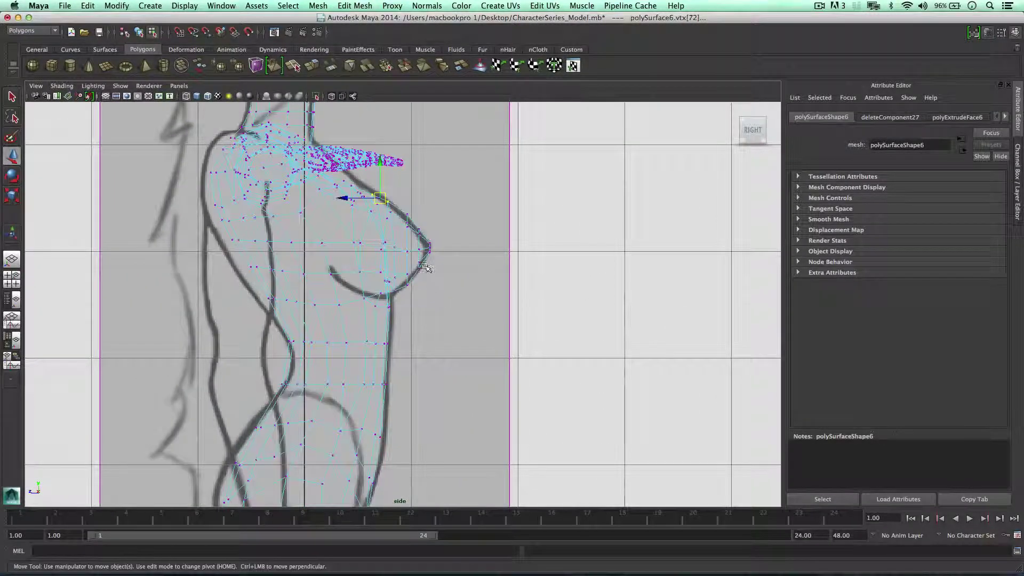
left_click_drag(411, 227, 441, 280)
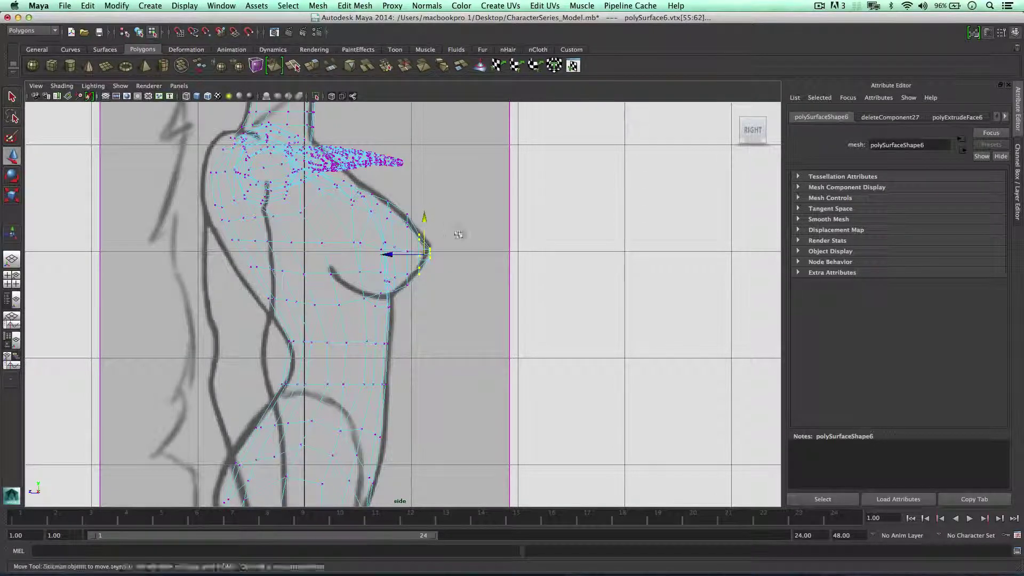
left_click(459, 235)
left_click_drag(423, 208, 399, 231)
mouse_move(406, 186)
left_mouse_down()
mouse_move(405, 198)
mouse_move(390, 186)
left_mouse_up()
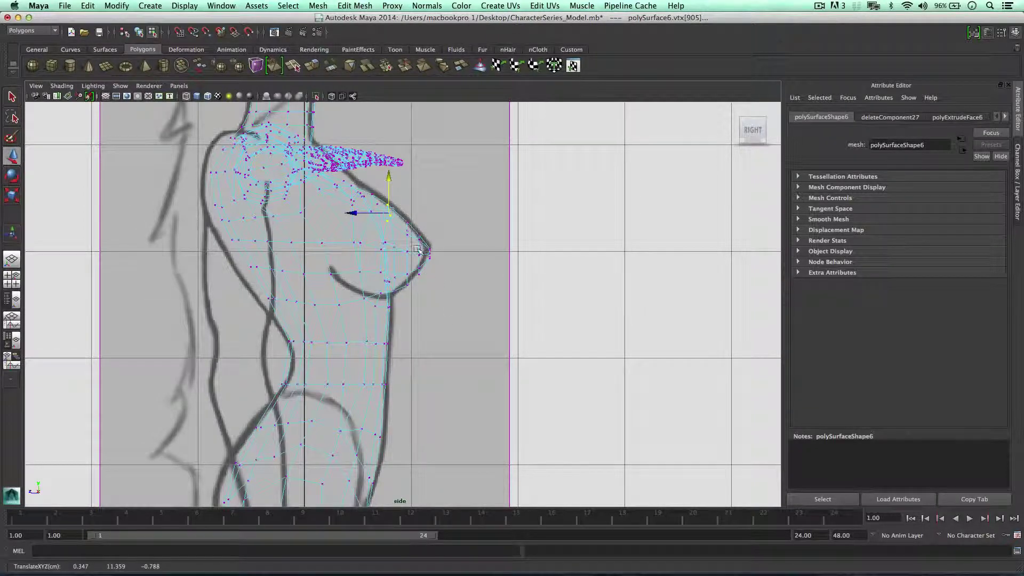
Select the bust's front faces in the side view, reposition them slightly as a group, and return to the perspective view.
right_click_drag(418, 249, 418, 274)
left_click_drag(491, 337, 397, 177)
key("e")
key("r")
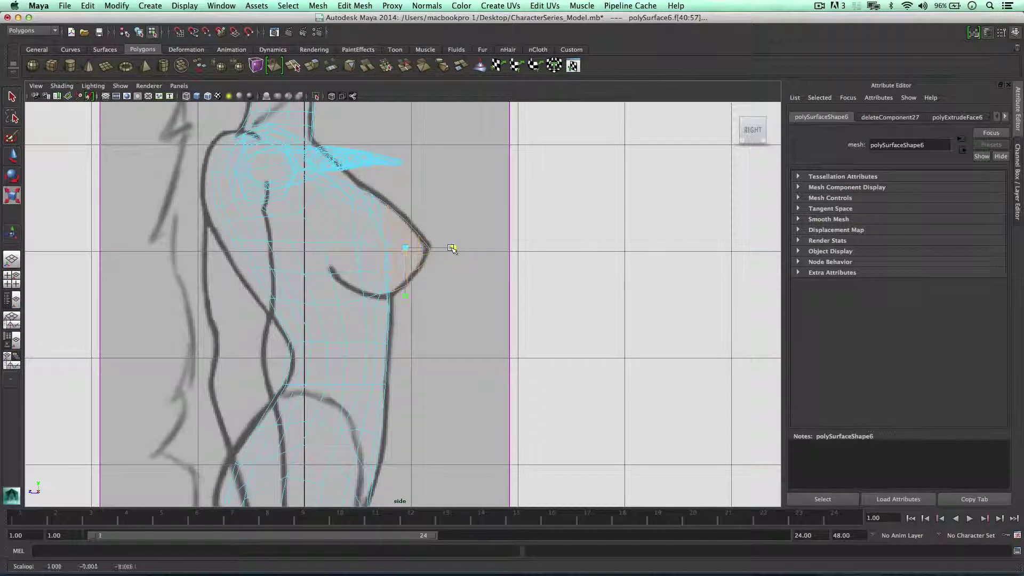
key("w")
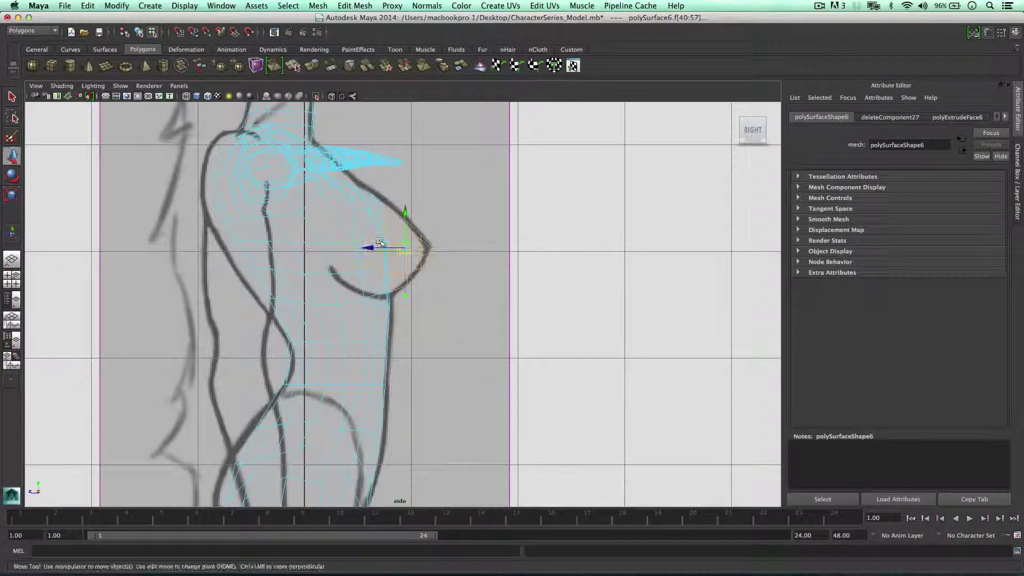
key("space")
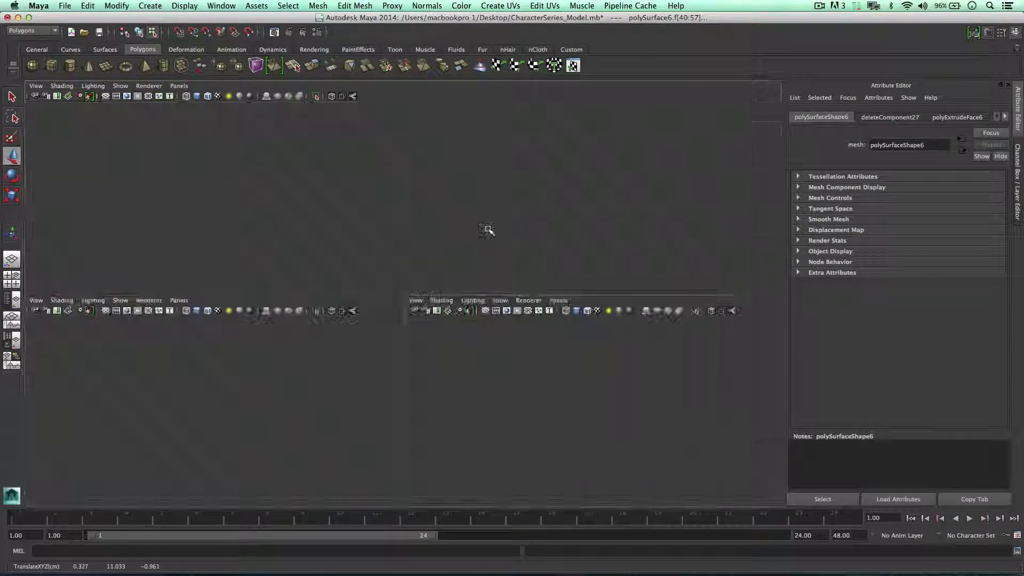
key("space")
left_click_drag(548, 211, 549, 260, "alt")
scroll(607, 237, "down", 5)
left_click(549, 257)
Select the vertices around the bust's tip and pull them slightly back toward the body.
left_click_drag(460, 306, 501, 302, "alt")
right_click_drag(502, 302, 481, 293)
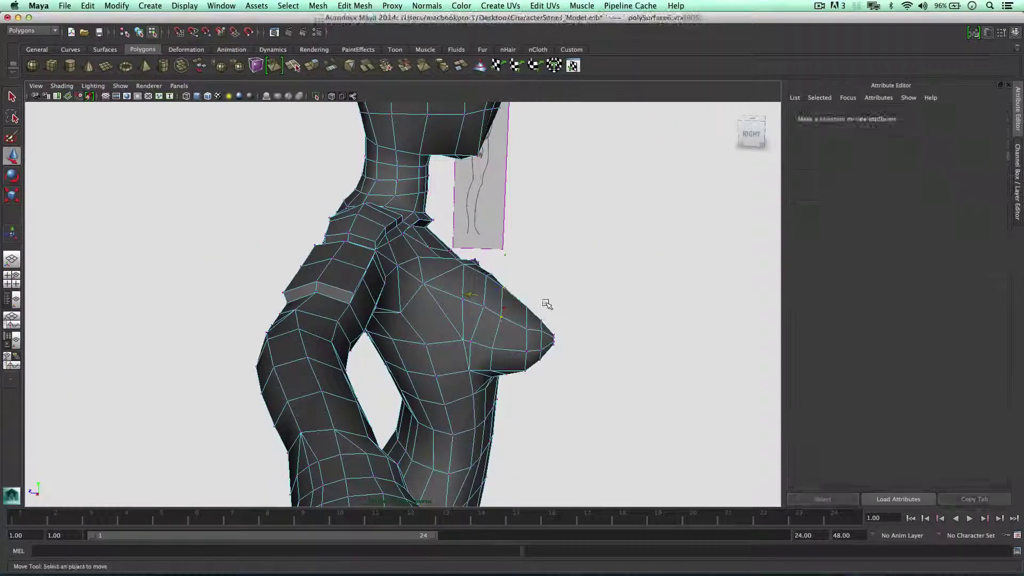
left_click_drag(549, 304, 572, 384, "alt")
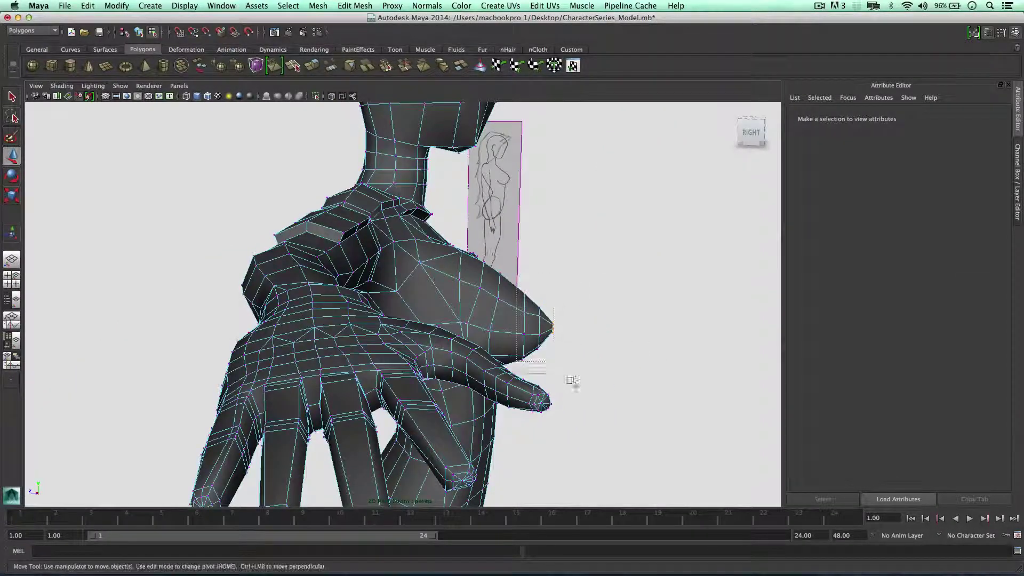
left_click_drag(511, 354, 504, 353)
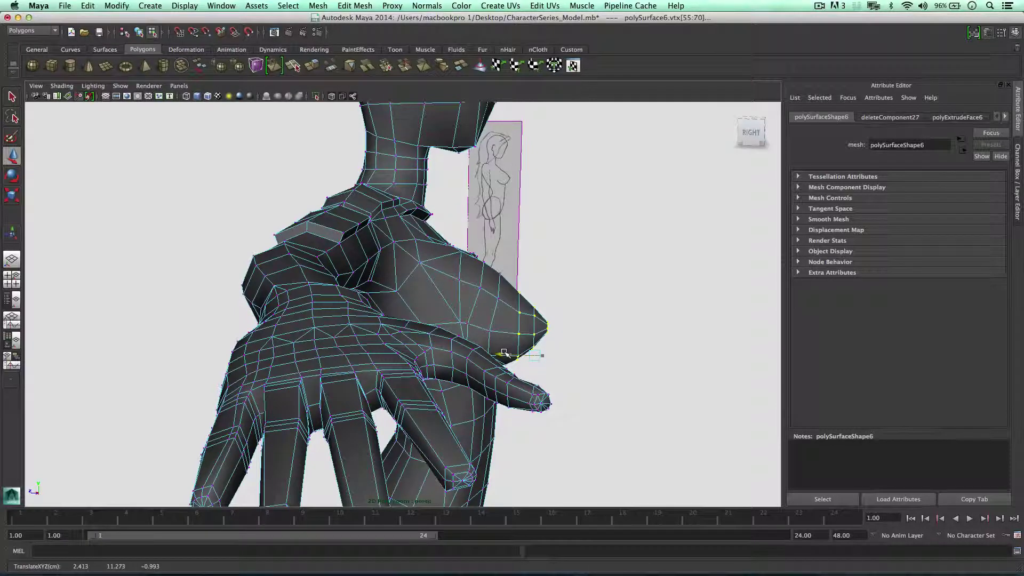
left_click_drag(493, 260, 519, 291)
left_click_drag(510, 253, 509, 250)
key("super+z")
Select the vertices on the bust's upper slope and raise them slightly.
left_click(503, 279)
left_click_drag(503, 292, 494, 270)
left_click_drag(489, 232, 488, 230)
left_click_drag(520, 261, 544, 304, "alt")
key("shift+period")
left_click(571, 272)
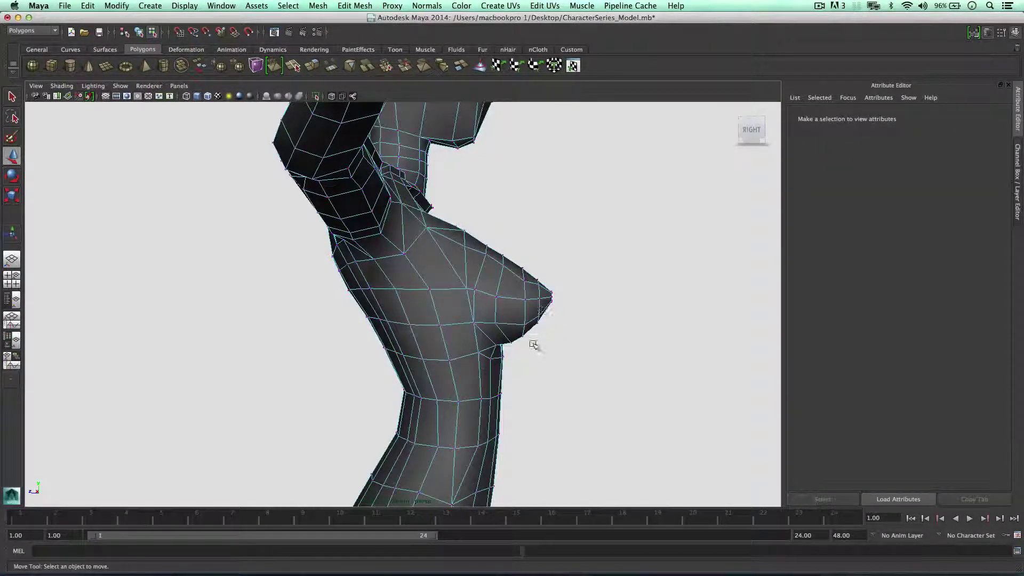
Nudge the individual vertices along the bust's upper profile vertically to smooth its slope down to the tip.
left_click(523, 281)
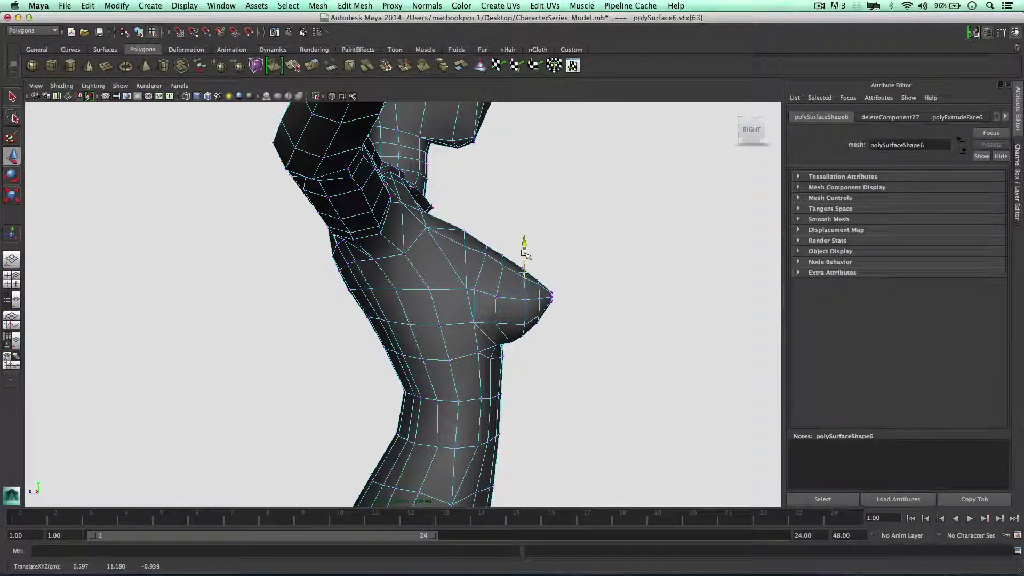
left_click(519, 262)
left_click(523, 269)
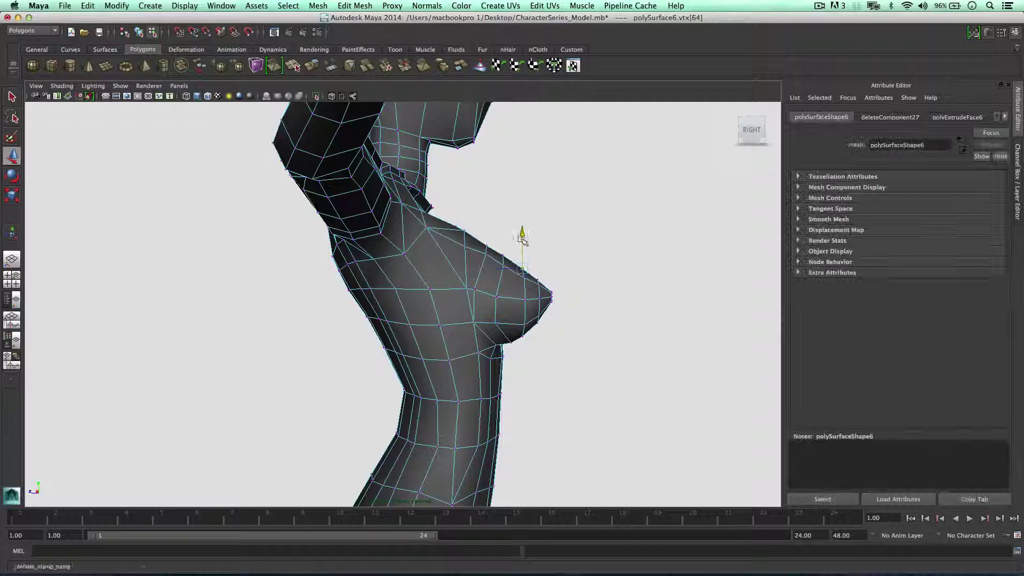
left_click_drag(522, 237, 522, 240)
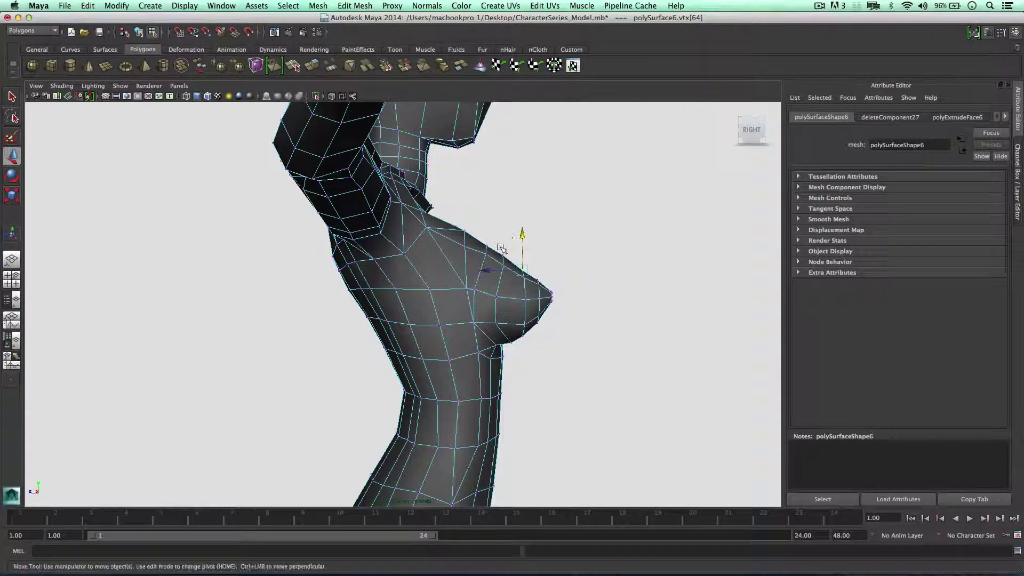
left_click_drag(511, 243, 532, 276)
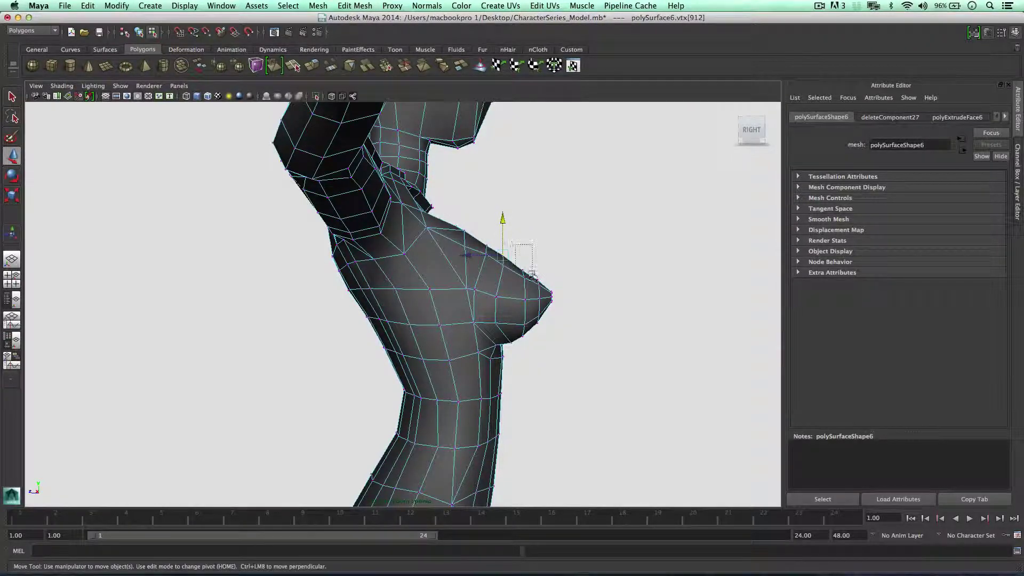
left_click_drag(523, 240, 523, 237)
left_click(560, 258)
scroll(590, 313, "down", 3)
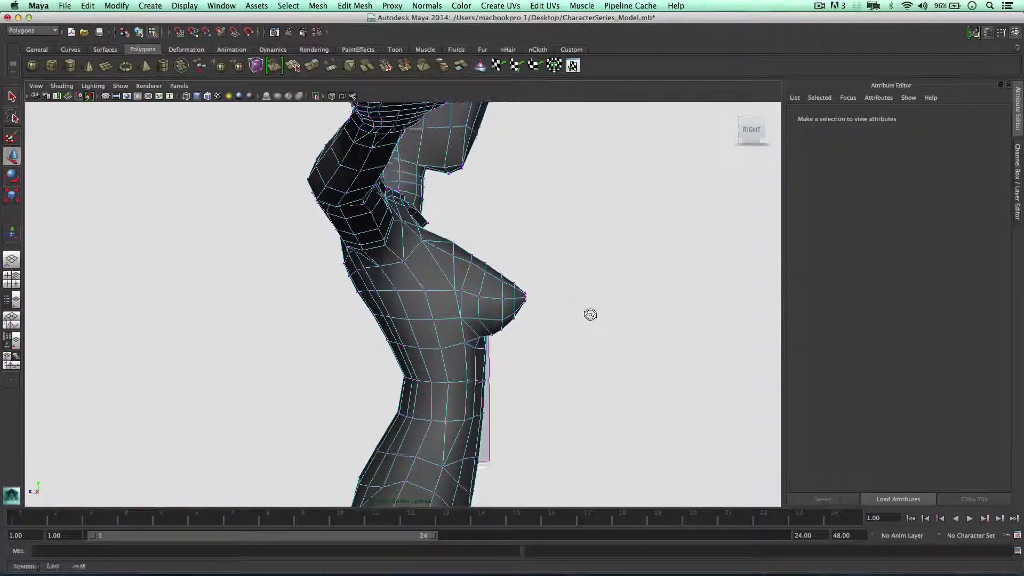
Adjust the height of the vertices along the bust's underside where it meets the ribcage.
left_click_drag(485, 324, 506, 345)
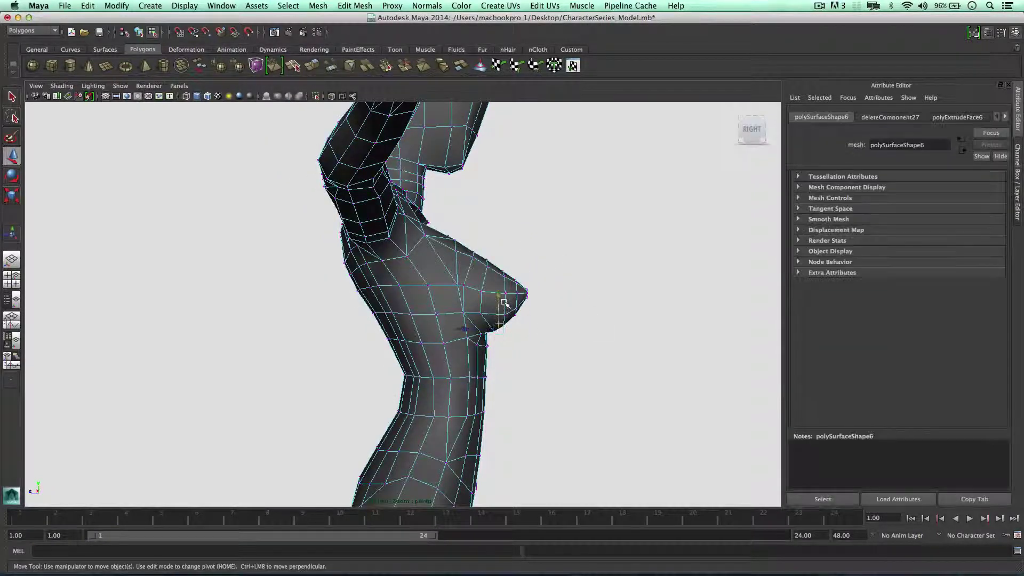
left_click_drag(500, 298, 497, 347)
left_click(531, 353)
mouse_move(495, 305)
left_mouse_down()
mouse_move(514, 320)
mouse_move(484, 346)
mouse_move(490, 314)
left_mouse_up()
left_click(495, 338)
left_click(489, 335)
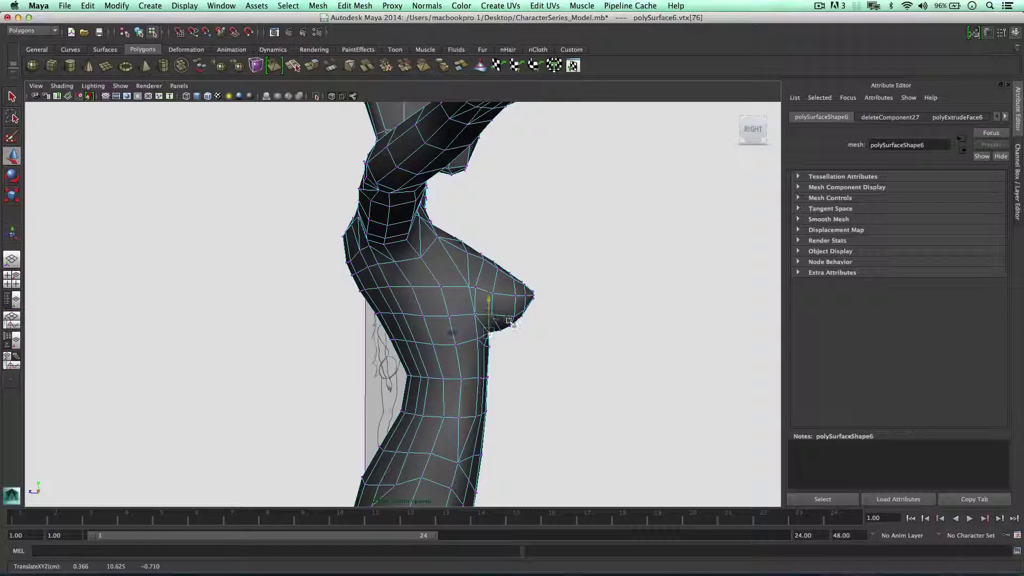
right_click_drag(494, 343, 555, 373, "alt")
mouse_move(555, 373)
left_mouse_down("alt")
mouse_move(501, 373)
mouse_move(538, 361)
mouse_move(521, 366)
mouse_move(535, 371)
mouse_move(515, 370)
mouse_move(549, 357)
mouse_move(505, 354)
mouse_move(391, 311)
left_mouse_up("alt")
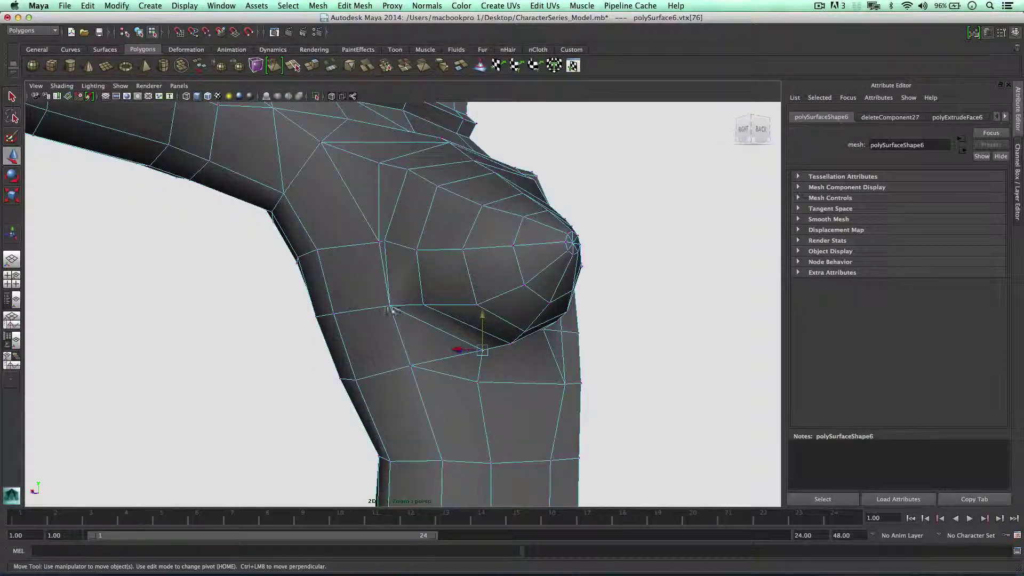
left_click_drag(474, 350, 406, 329, "alt")
right_click_drag(381, 322, 380, 318, "alt")
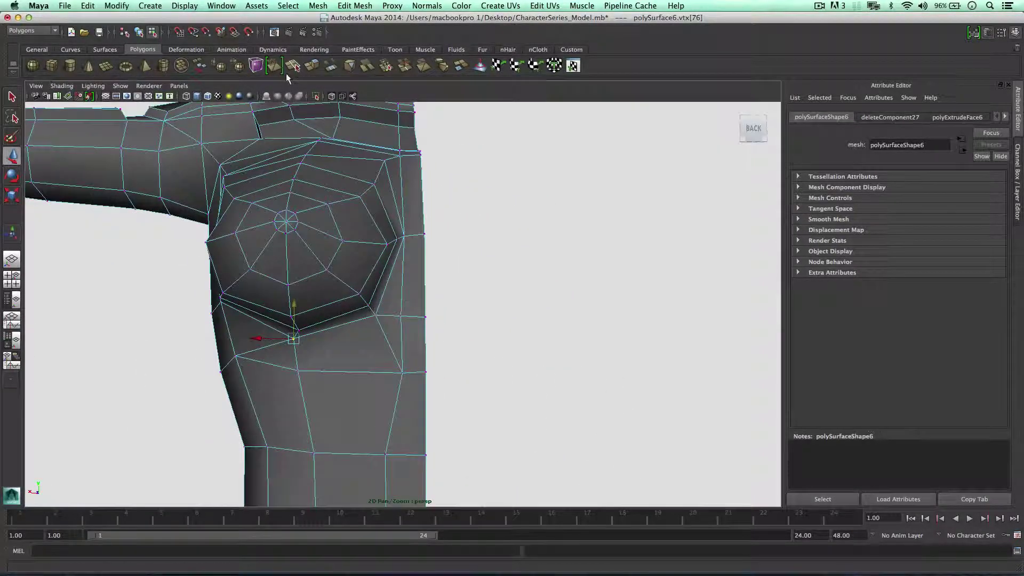
Split a new edge beneath the bust, running from below its lowest point up to the body's centre line.
left_click(294, 66)
left_click(297, 354)
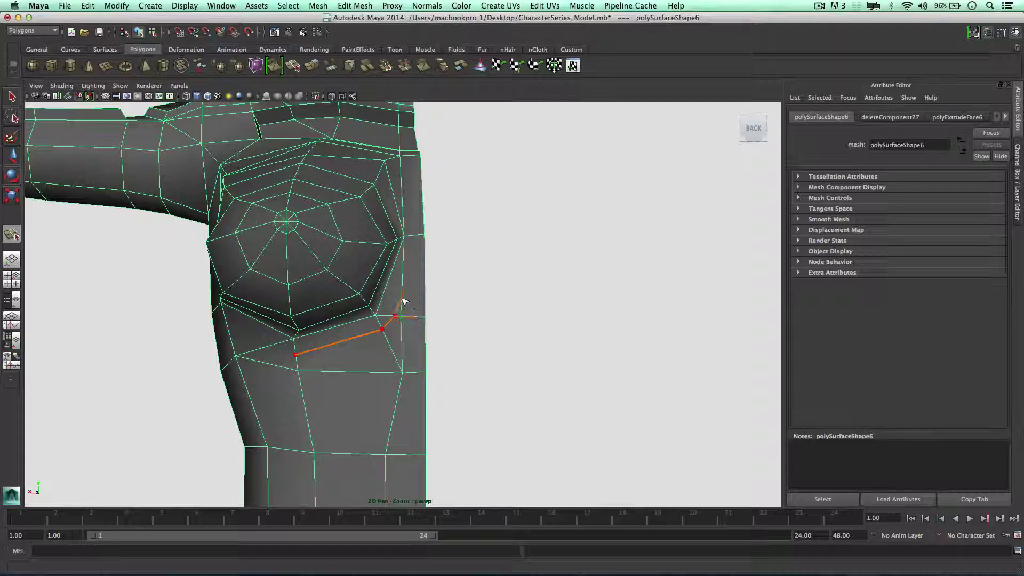
key("w")
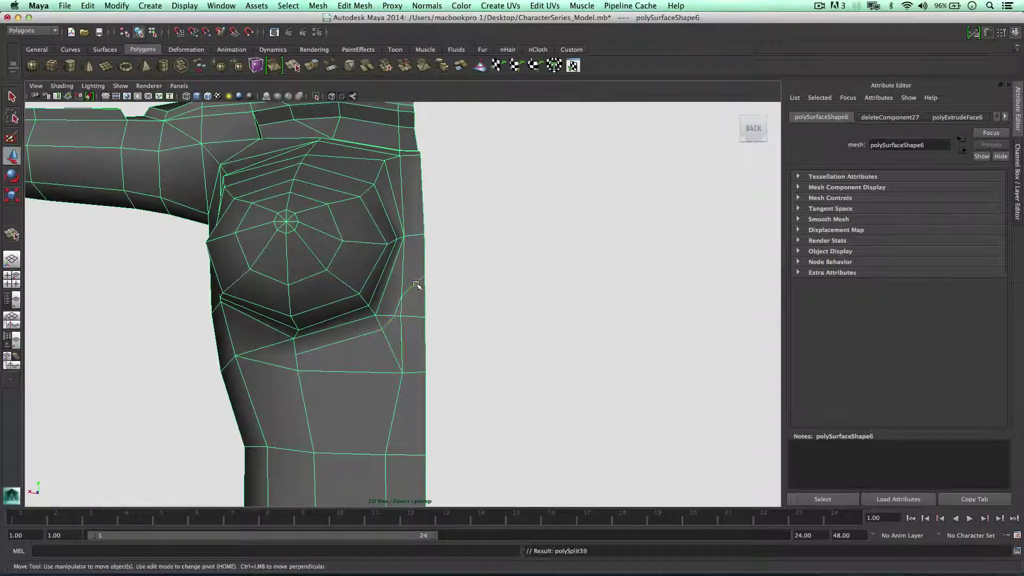
Continue the split from under the bust around the side of the torso to the back.
left_click_drag(414, 284, 362, 354, "alt")
key("y")
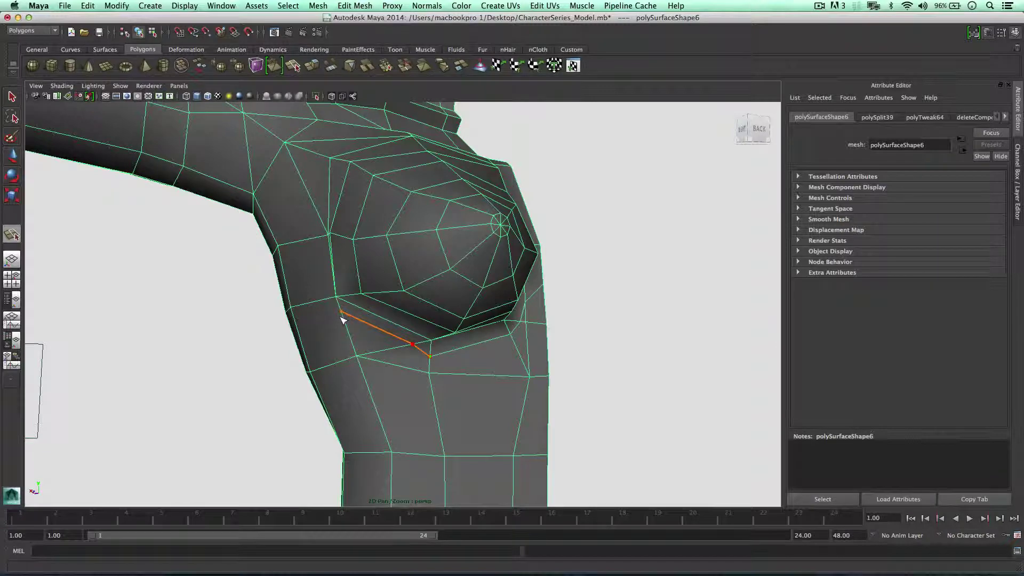
left_click_drag(316, 319, 587, 315, "alt")
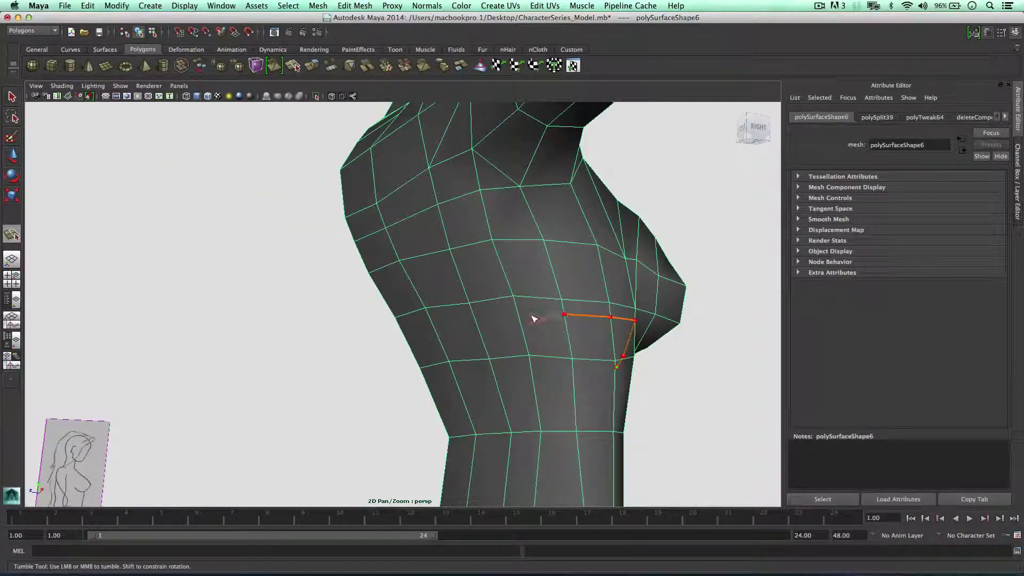
left_click(475, 317)
key("w")
left_click_drag(468, 335, 392, 307, "alt")
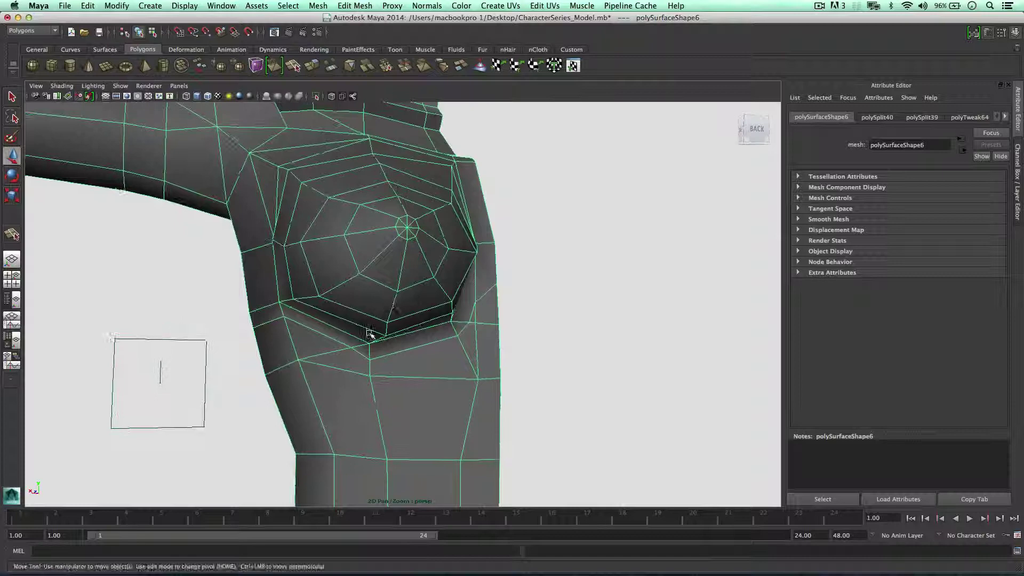
Move the vertex on the new edge beneath the bust slightly outward toward the side of the torso.
right_click_drag(369, 333, 337, 334)
scroll(338, 336, "up", 2)
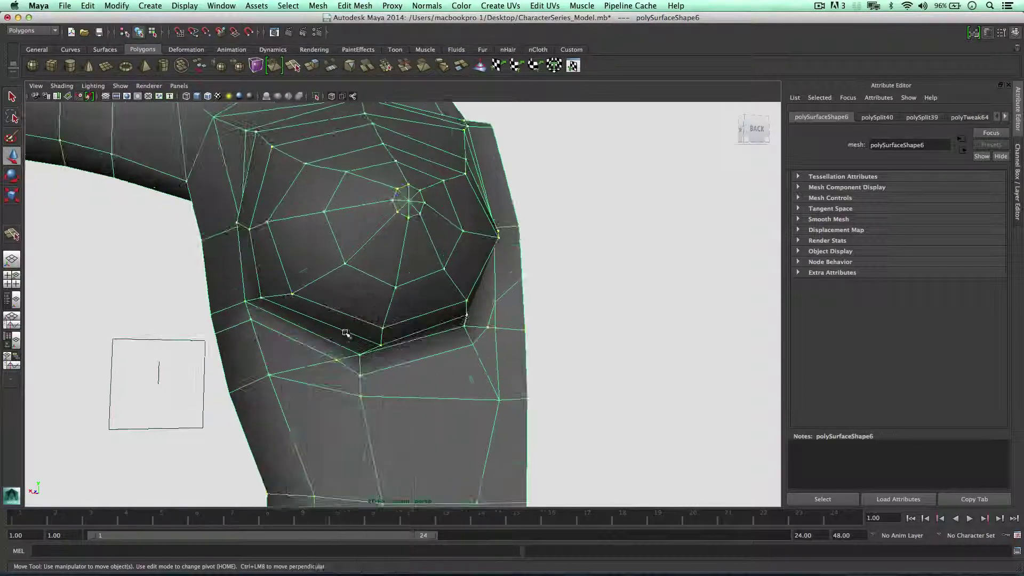
left_click(336, 361)
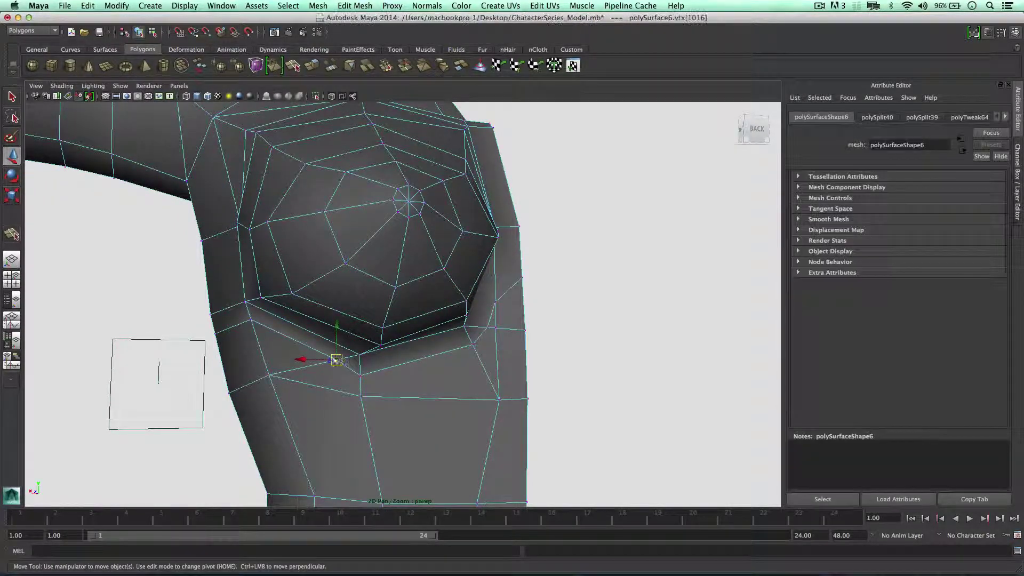
left_click_drag(299, 367, 282, 373)
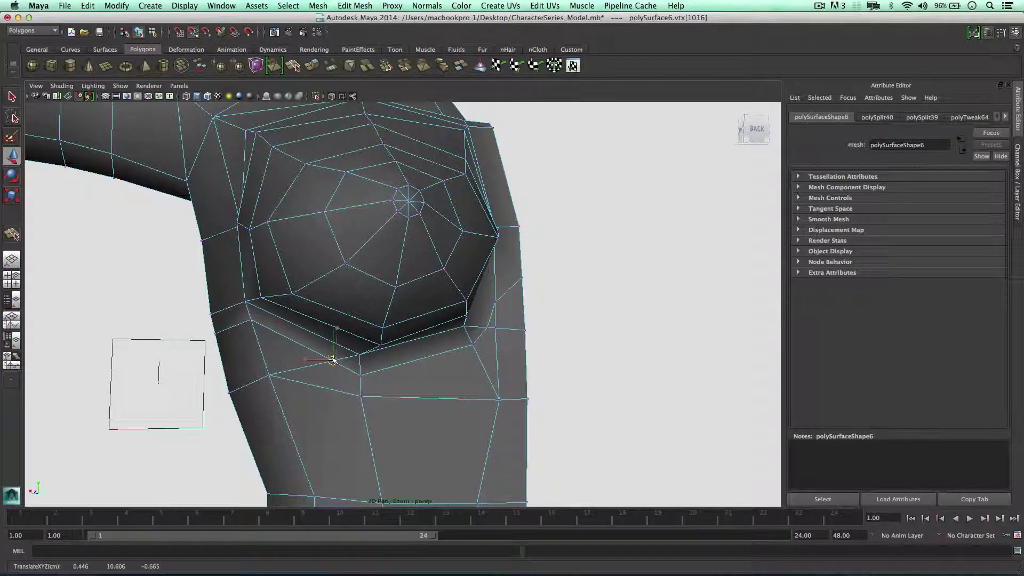
Split a second edge from the bust's lower inner corner to the centre line, just above the previous cut.
left_click_drag(404, 354, 366, 263, "alt")
left_click(294, 67)
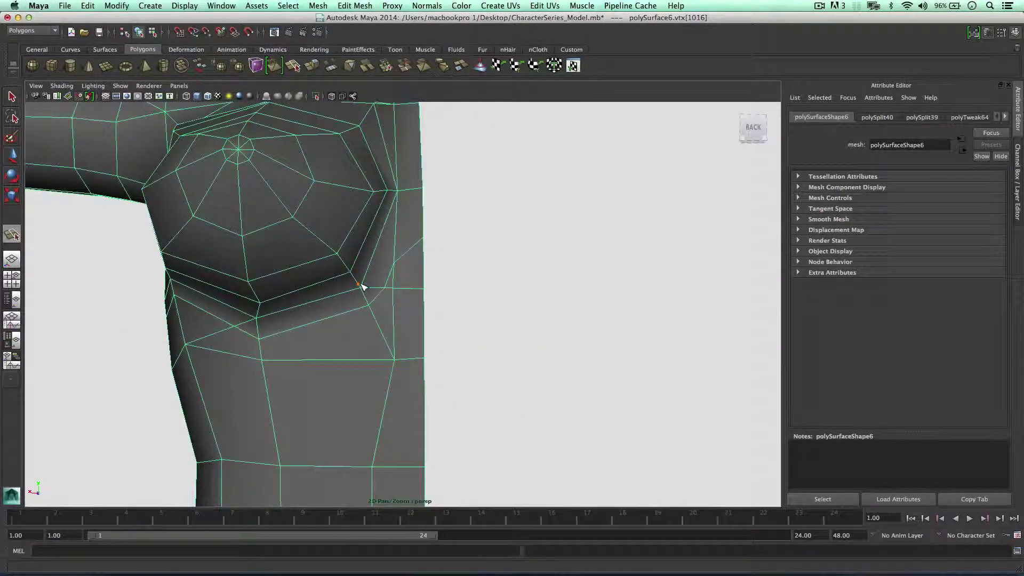
left_click(362, 288)
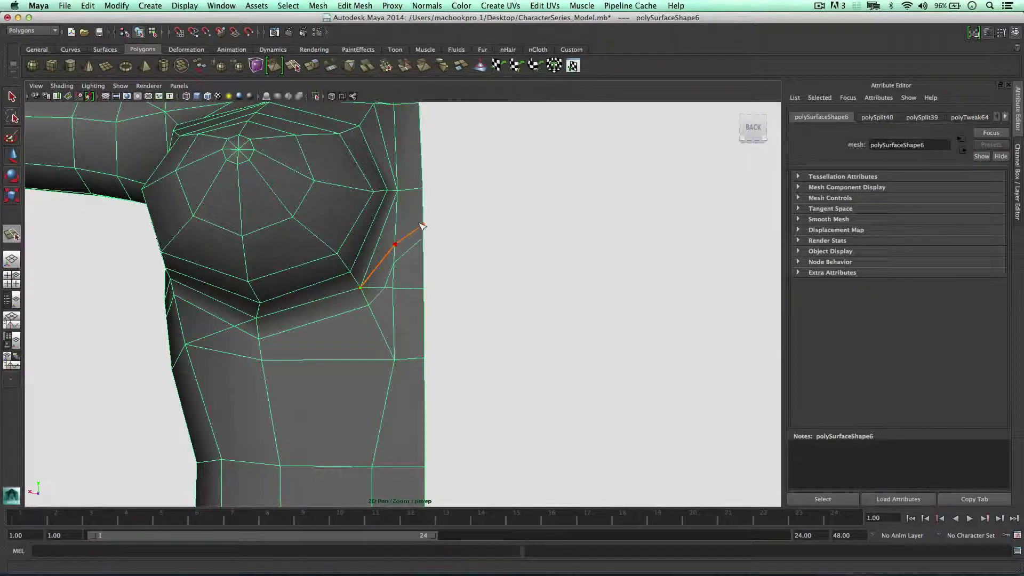
key("w")
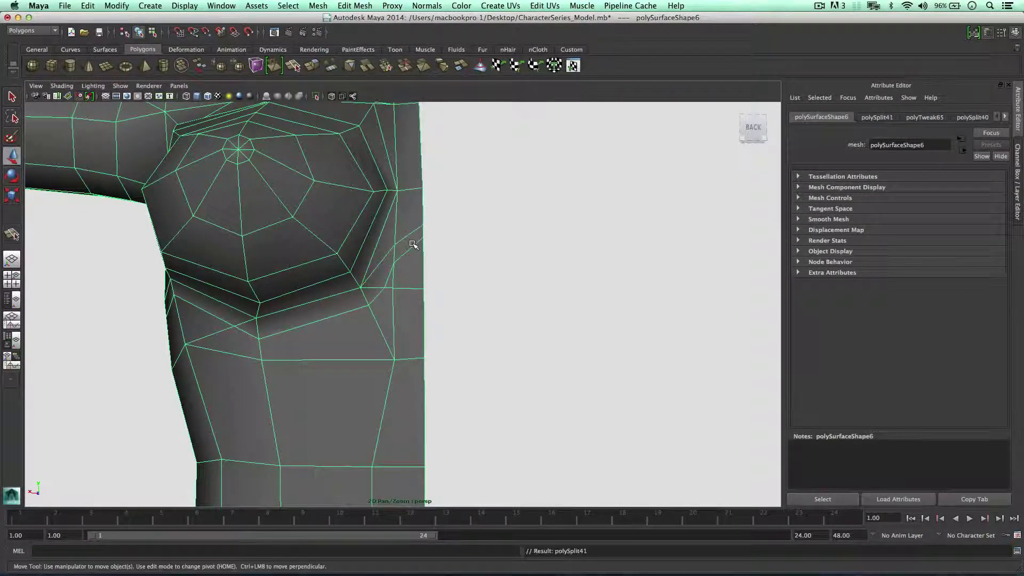
Reposition the vertices of the two new edges near the centre line to form an evenly spaced strip.
right_click_drag(413, 245, 366, 244)
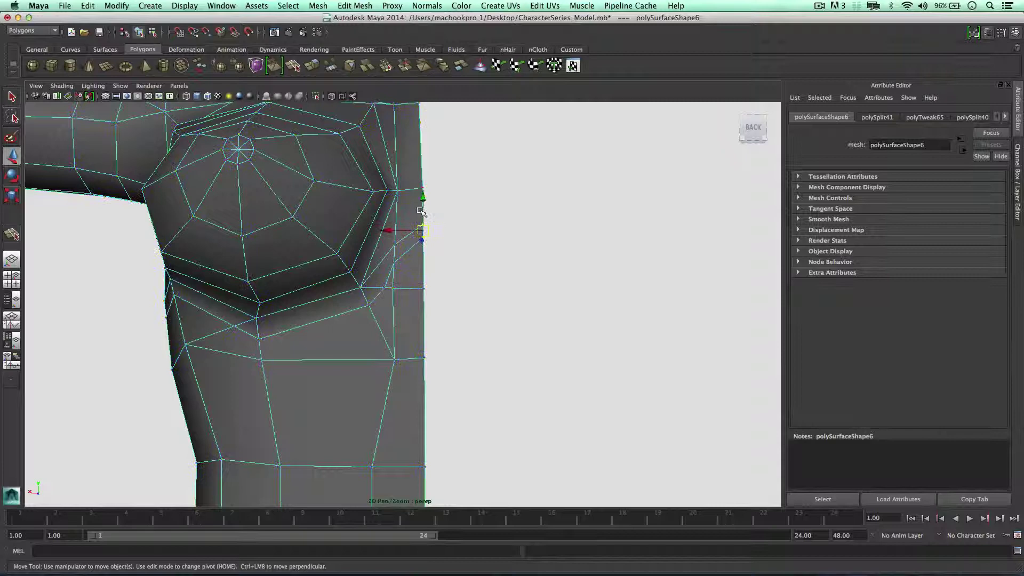
left_click(422, 212)
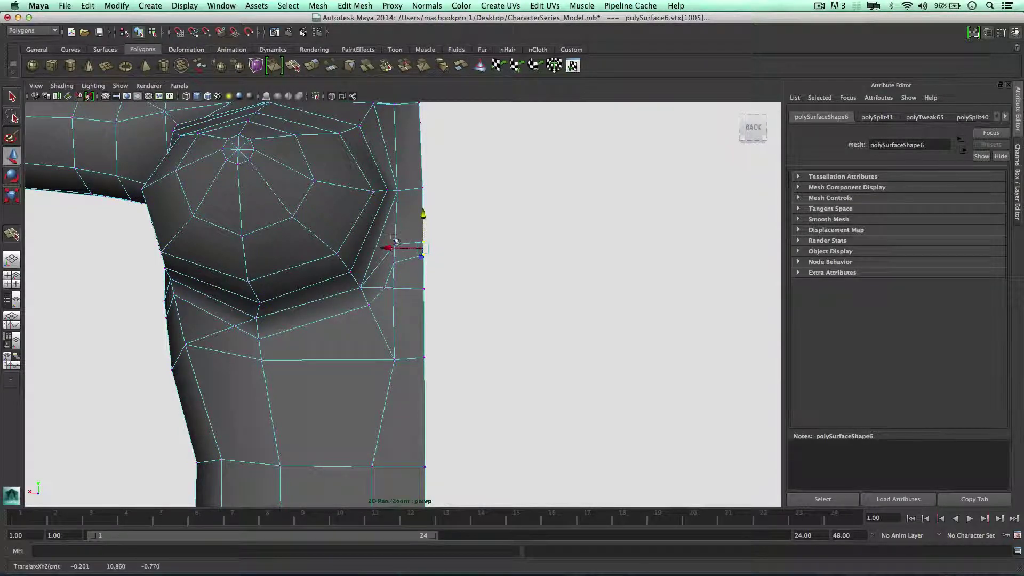
left_click_drag(395, 230, 396, 235)
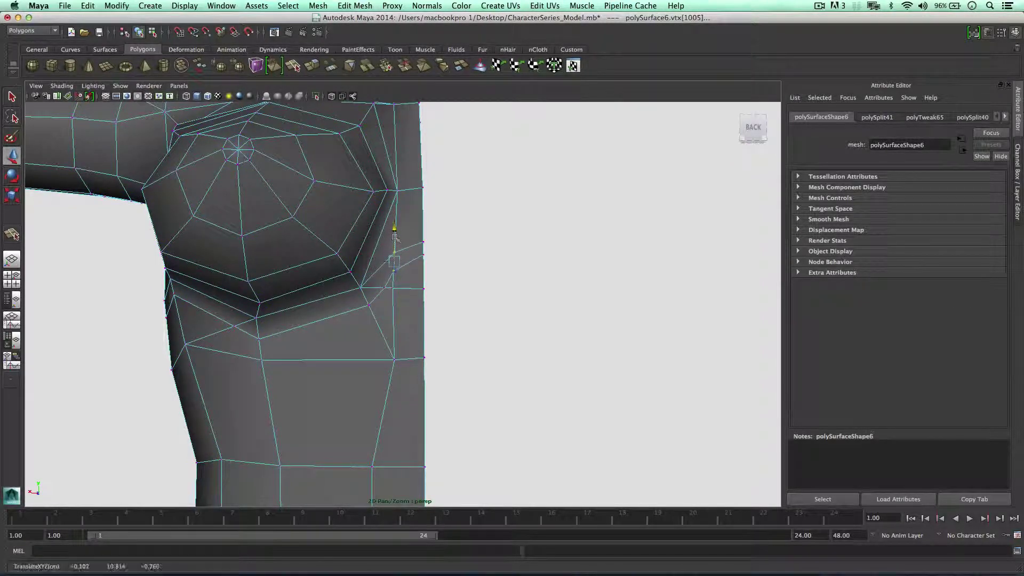
left_click(388, 287)
left_click(383, 289)
left_click(368, 288)
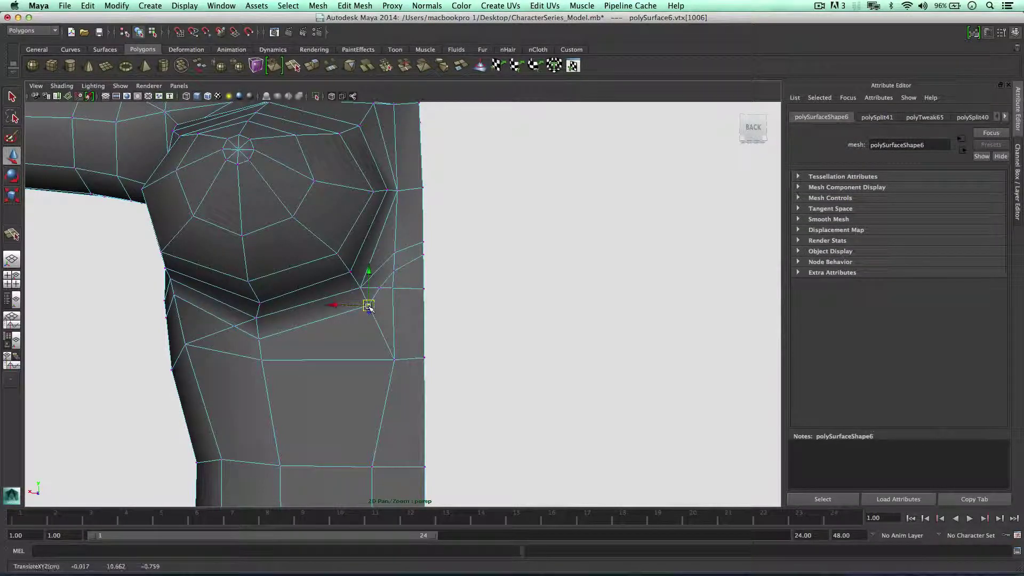
left_click_drag(405, 303, 410, 305, "alt")
left_click(501, 309)
scroll(496, 306, "down", 2)
left_click_drag(496, 307, 480, 314, "alt")
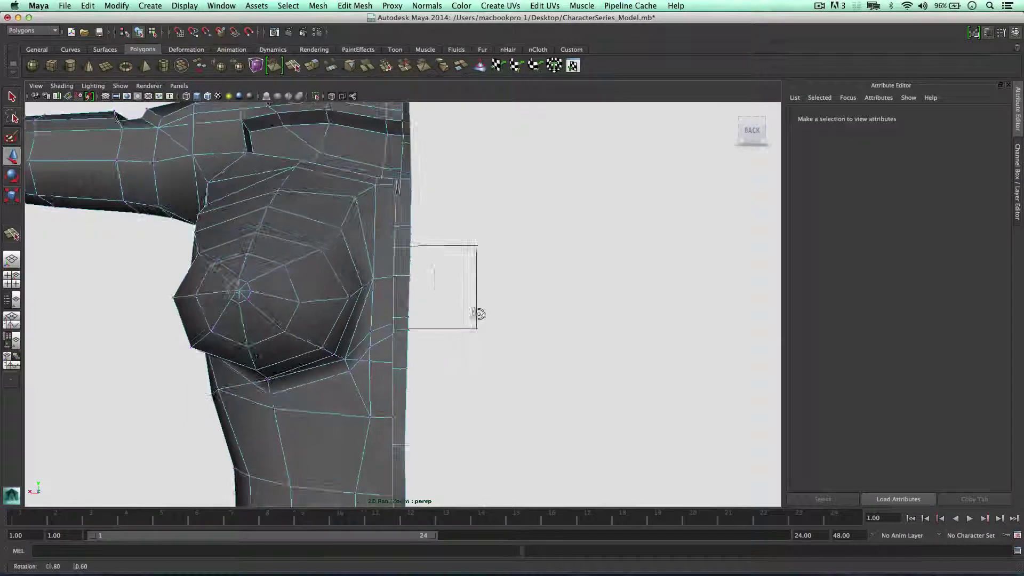
left_click(373, 346)
left_click_drag(371, 315, 371, 321)
key("super+z")
key("super+z")
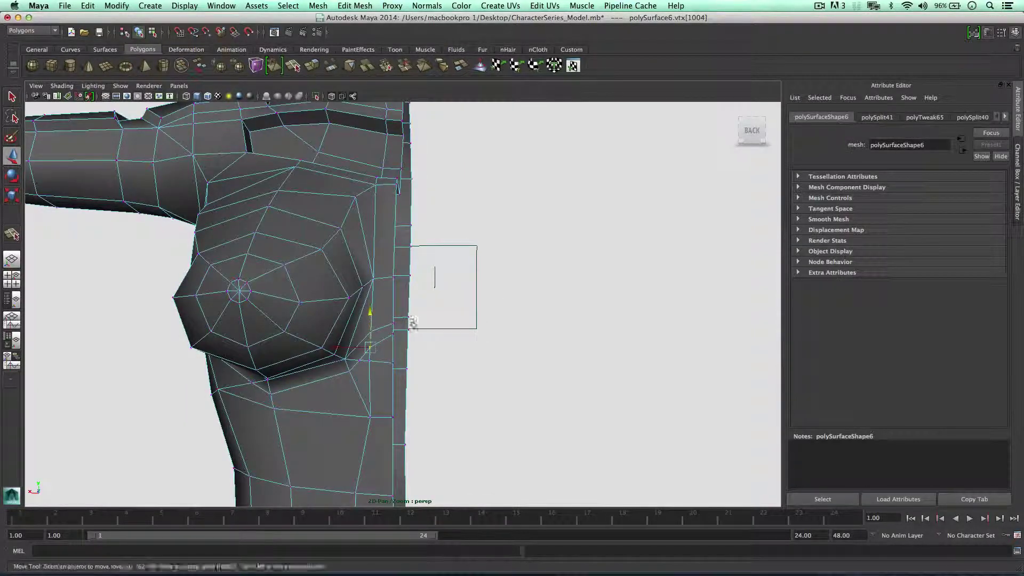
Fine-tune the height of the strip's vertices between the bust's inner edge and the centre line.
left_click(394, 320)
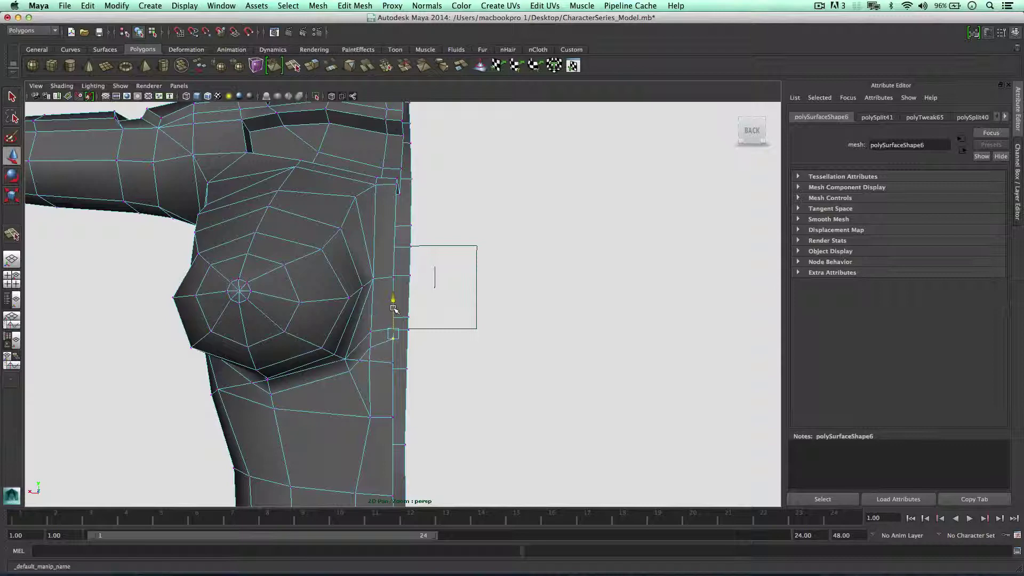
left_click(379, 340)
left_click(372, 332)
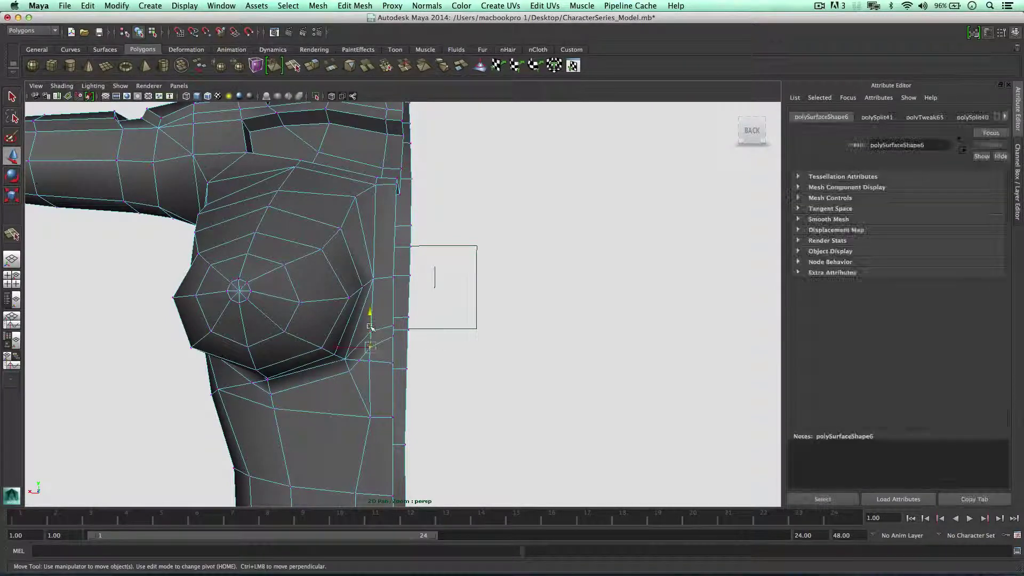
left_click_drag(436, 327, 450, 324, "alt")
mouse_move(376, 341)
left_mouse_down("alt")
mouse_move(393, 334)
mouse_move(380, 334)
left_mouse_up("alt")
Select the narrow strip of faces running from the front centre line under the bust and around to the back.
right_click_drag(381, 334, 382, 368)
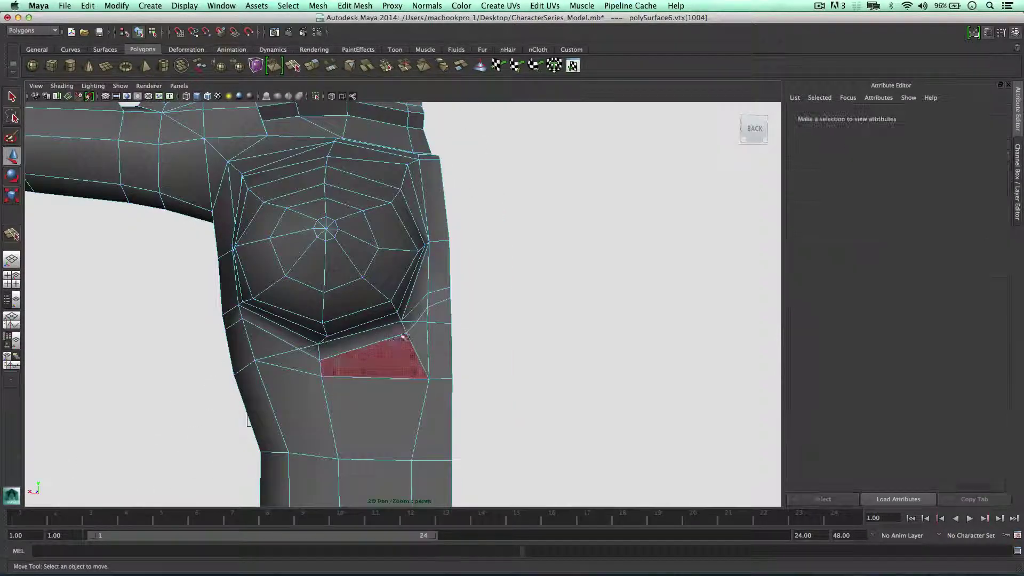
left_click(416, 309)
left_click(384, 336, "shift")
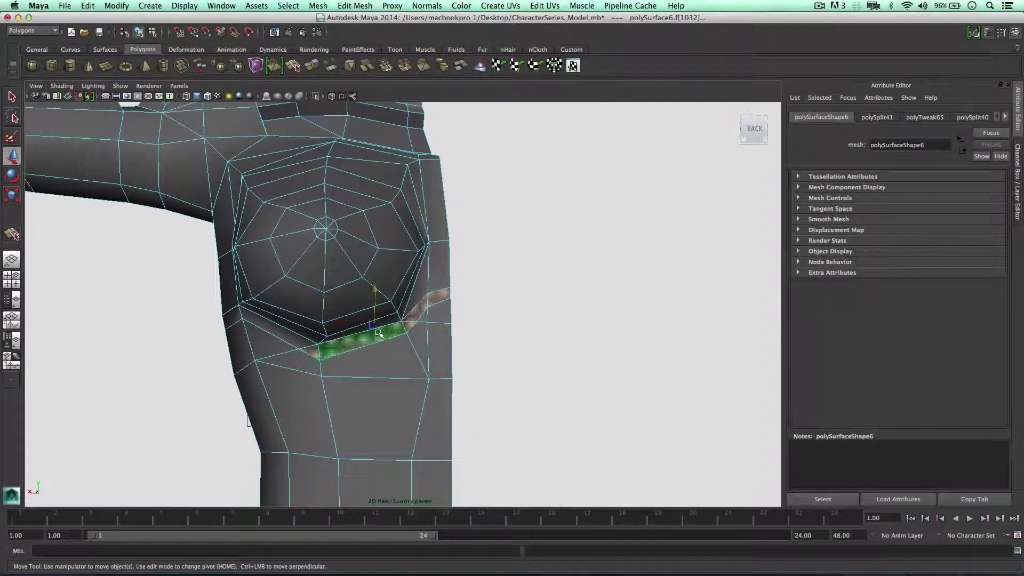
left_click(295, 335, "shift")
left_click_drag(295, 335, 342, 336, "alt")
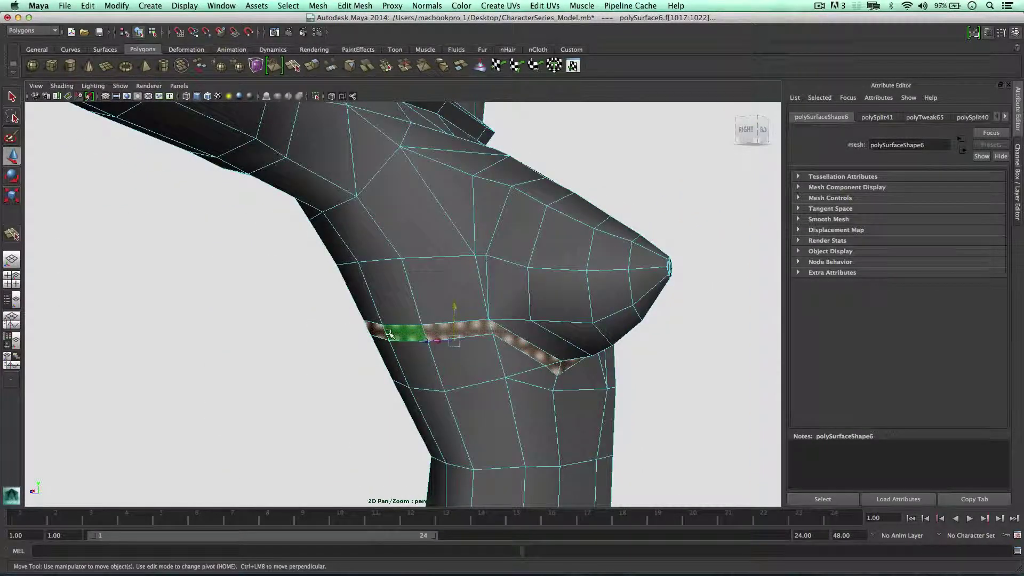
Extrude the selected strip of faces and scale it inward to 0.933 to form a groove around the ribcage.
right_click_drag(389, 333, 385, 361, "shift")
left_click_drag(558, 345, 448, 348, "alt")
left_click(398, 293)
left_click_drag(400, 293, 434, 295, "alt")
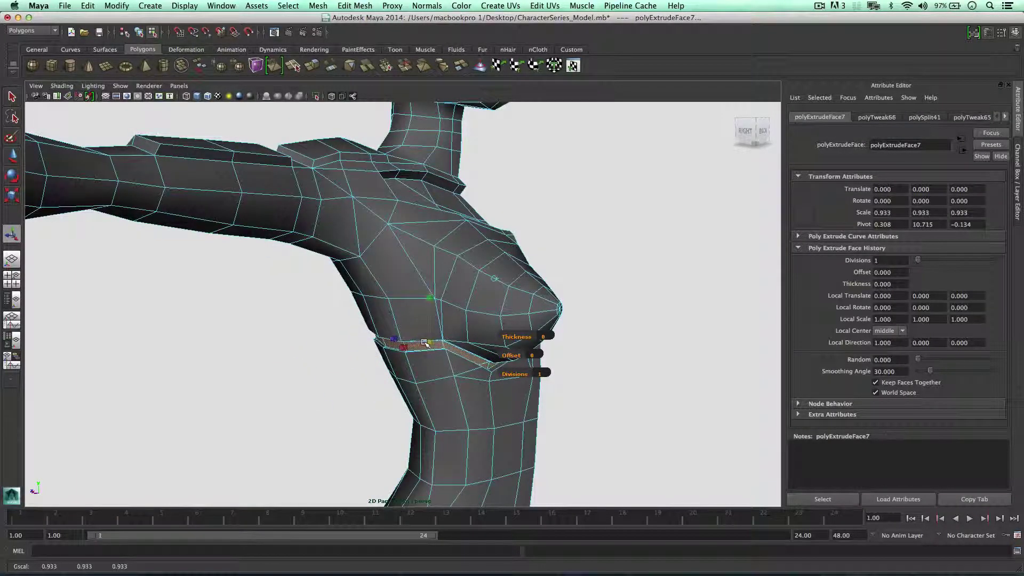
Delete the extruded groove's end faces at the body's centre line and return to object mode.
left_click_drag(426, 343, 522, 247, "alt")
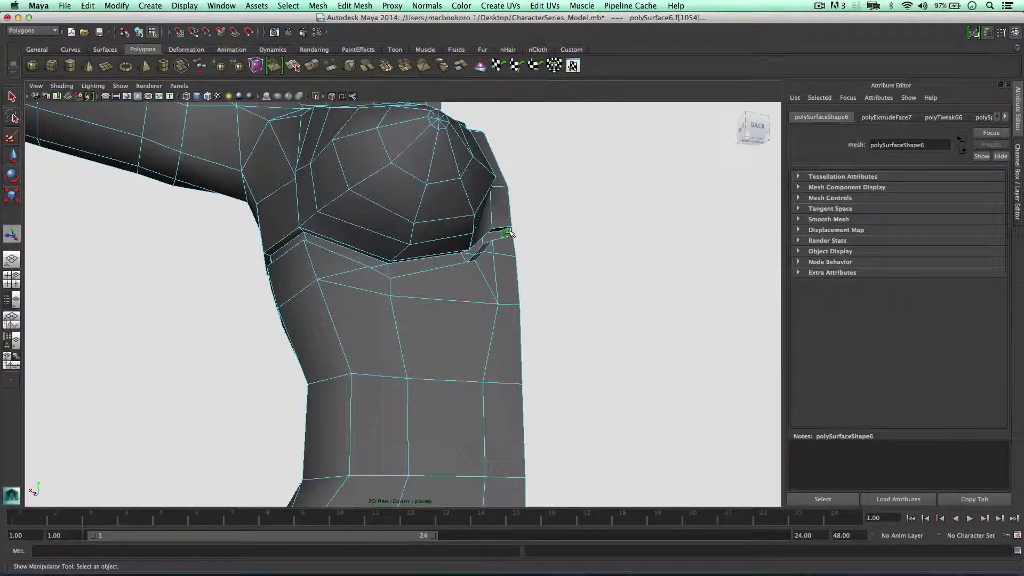
key("Delete")
right_click_drag(474, 278, 520, 262)
left_click(563, 278)
left_click_drag(564, 279, 603, 303, "alt")
left_click_drag(499, 327, 499, 319, "alt")
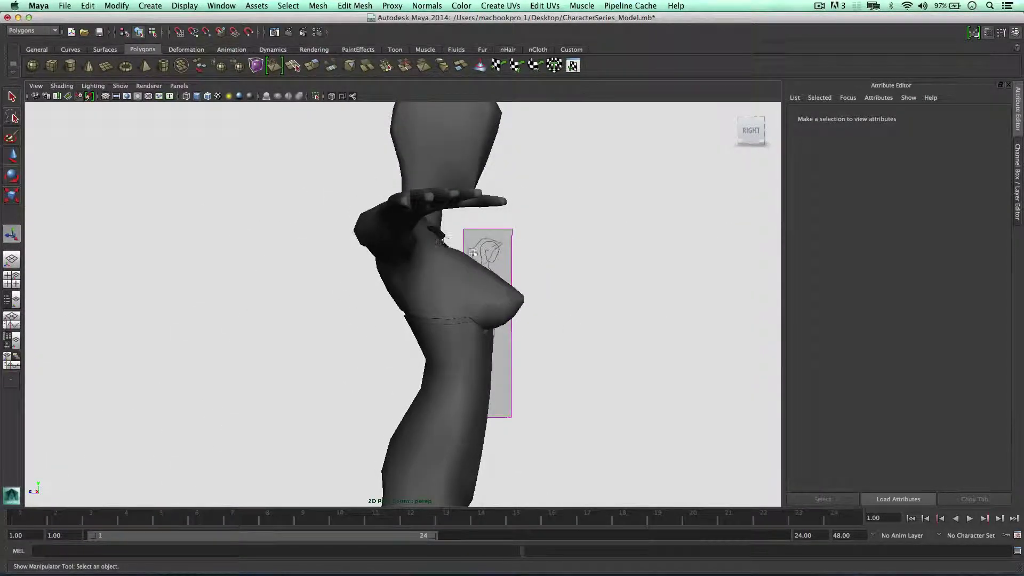
In a side view, select the vertex high on the bust's upper profile and adjust its height.
left_click(477, 285)
left_click_drag(539, 285, 340, 287, "alt")
left_click(566, 308)
left_click(297, 286)
right_click_drag(341, 287, 300, 286)
left_click_drag(373, 289, 340, 264, "alt")
left_click(340, 284)
key("w")
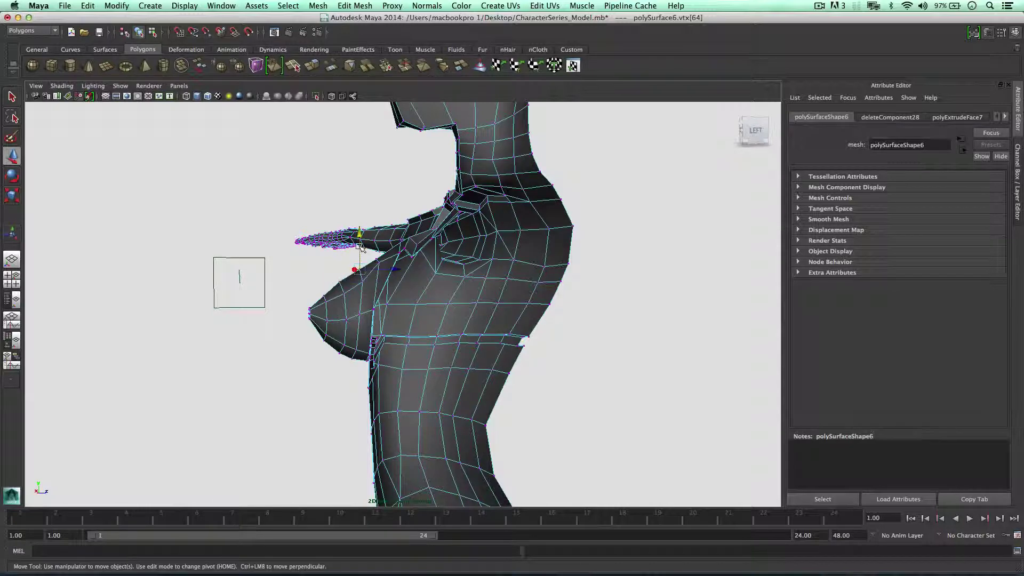
left_click(315, 286)
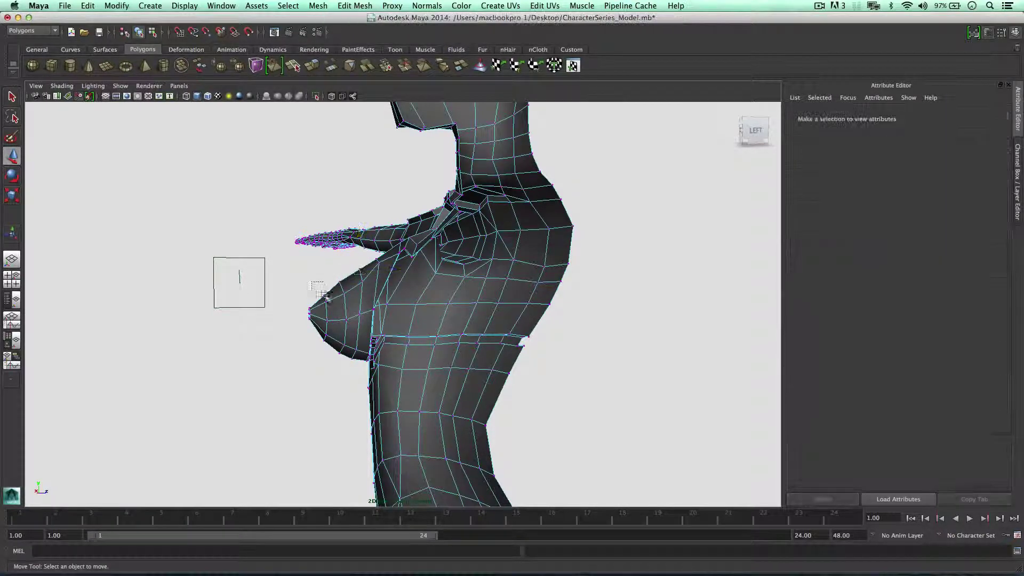
left_click_drag(324, 271, 324, 266)
key("z")
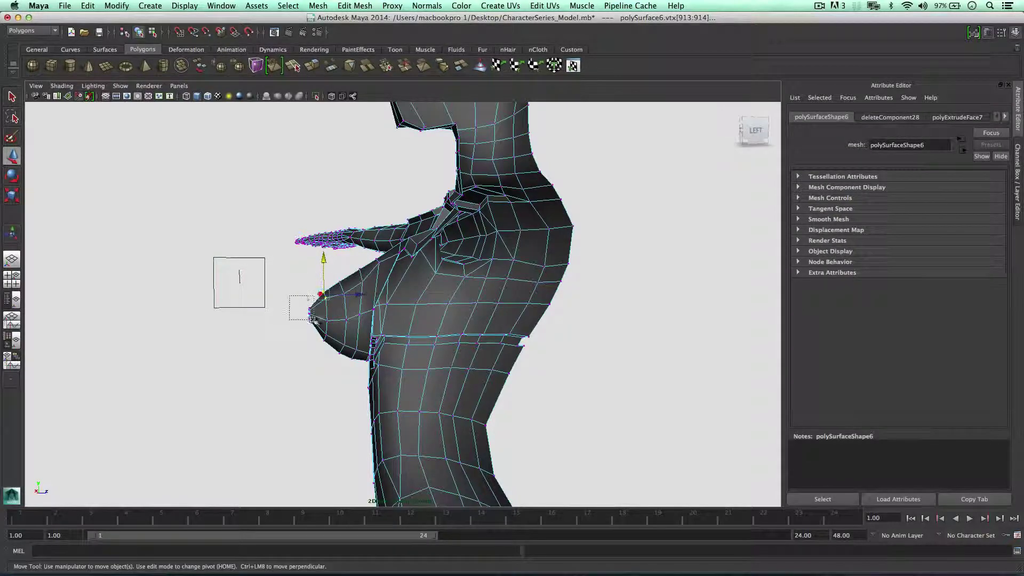
Adjust the depth of the centre vertex at the bust's tip and return to object mode.
right_click_drag(239, 284, 326, 286, "alt")
middle_click_drag(312, 279, 350, 289, "alt")
left_click_drag(350, 288, 383, 292, "alt")
left_click(205, 289)
right_click_drag(205, 290, 267, 329, "alt")
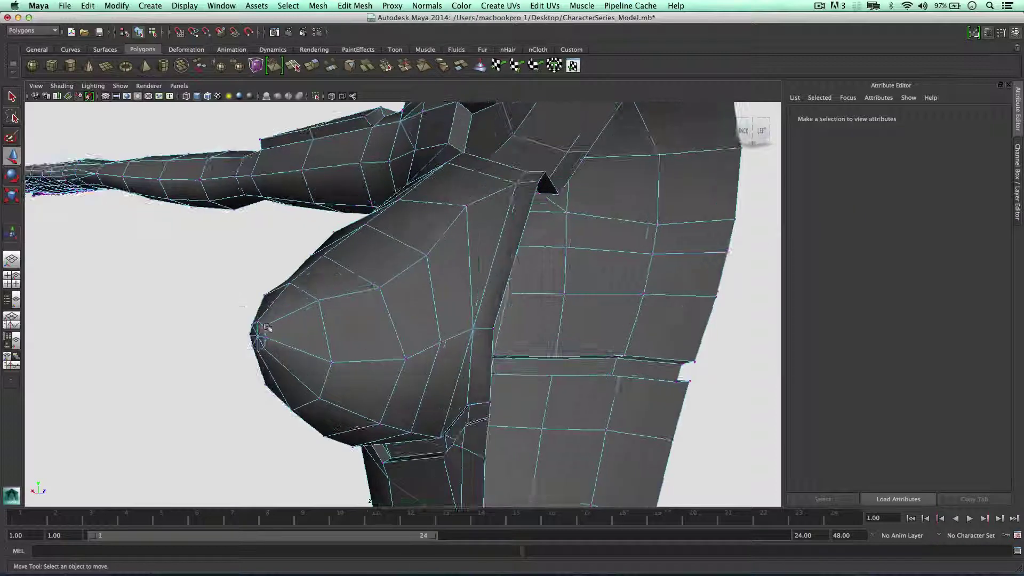
left_click(256, 335)
left_click_drag(256, 335, 257, 335, "alt")
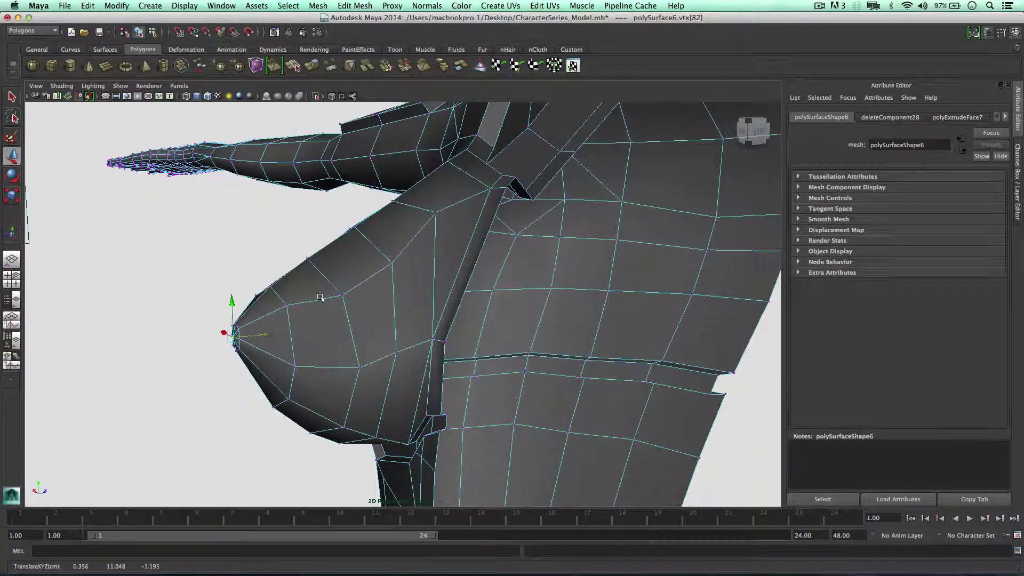
right_click_drag(341, 299, 304, 269)
left_click_drag(224, 267, 465, 275, "alt")
left_click(555, 272)
Reposition the vertex at the bust's upper inner corner near the centre line.
left_click_drag(555, 271, 469, 263, "alt")
scroll(432, 269, "up", 3)
left_click(442, 265)
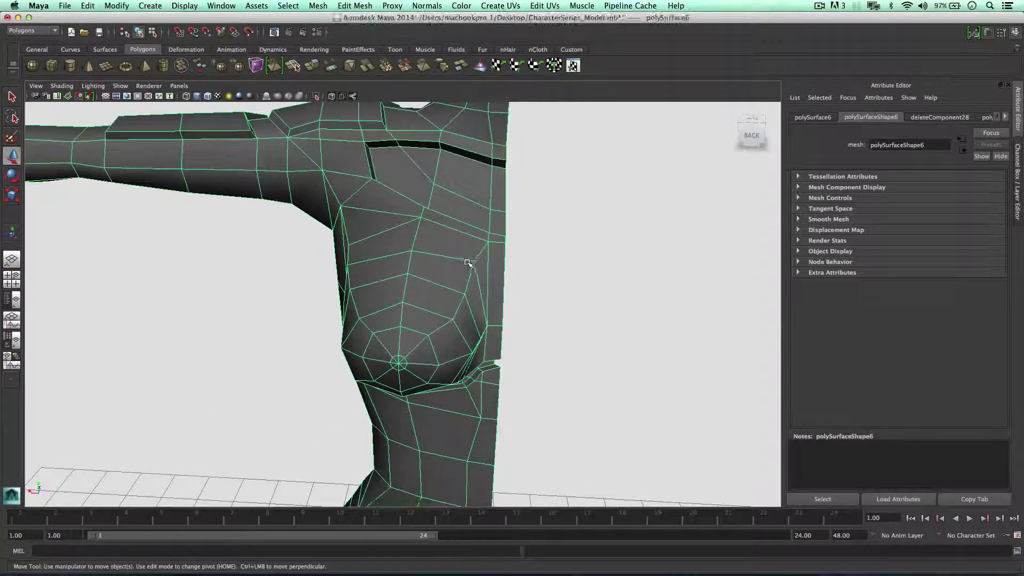
right_click_drag(469, 263, 438, 263)
left_click(475, 262)
scroll(480, 263, "up", 3)
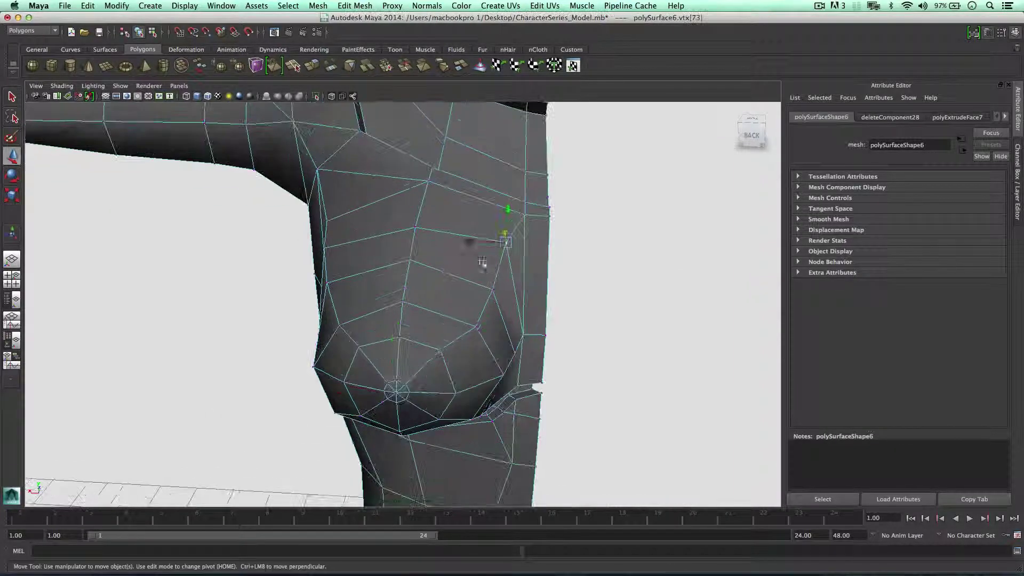
left_click_drag(485, 263, 501, 267, "alt")
scroll(499, 273, "up", 1)
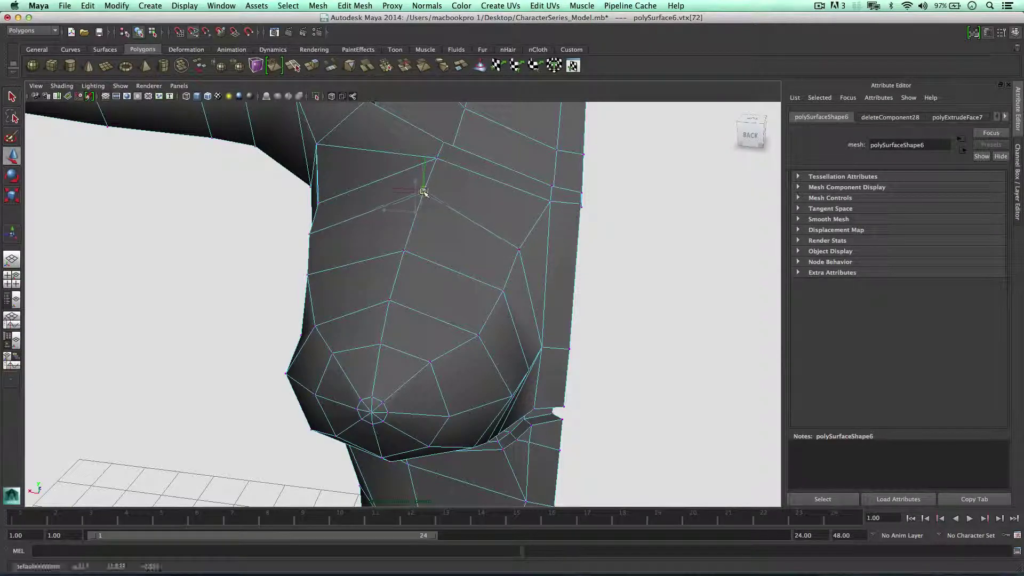
Select the two vertices at the middle of the upper chest pad's lower edge, above the bust, and reposition them.
scroll(426, 203, "down", 3)
left_click_drag(423, 192, 461, 202)
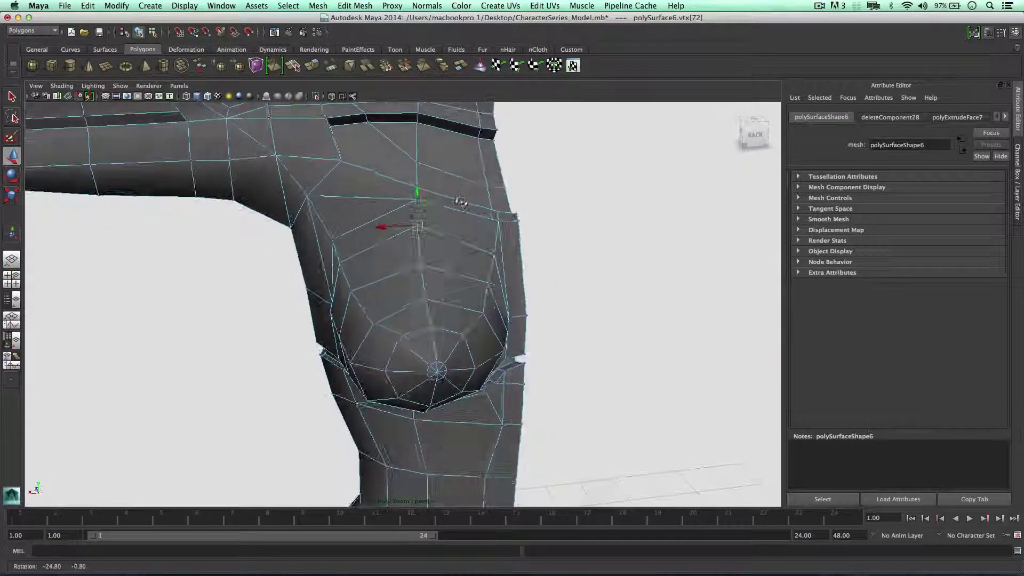
scroll(397, 176, "up", 3)
left_click_drag(386, 185, 304, 199, "alt")
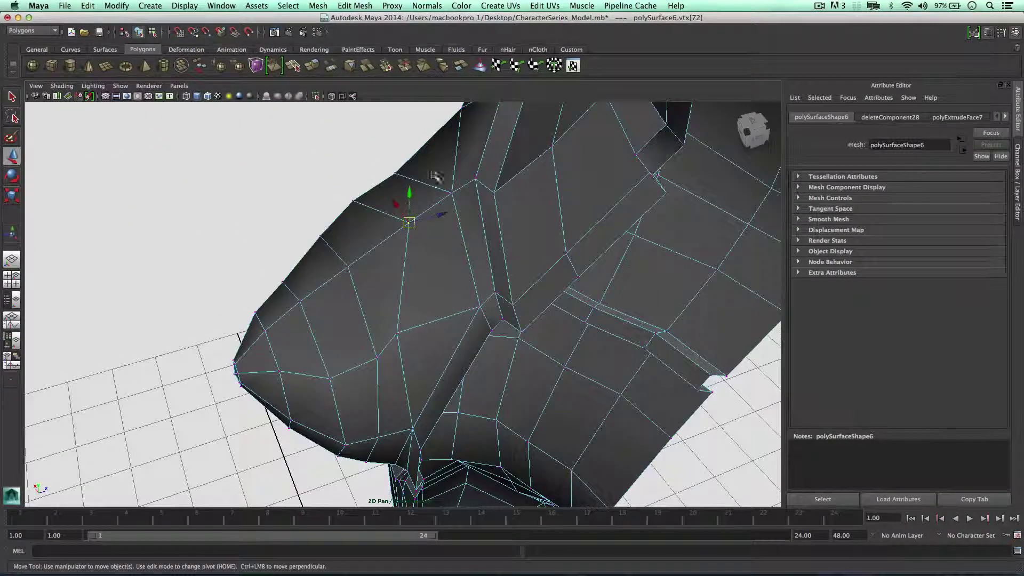
left_click(492, 190, "shift")
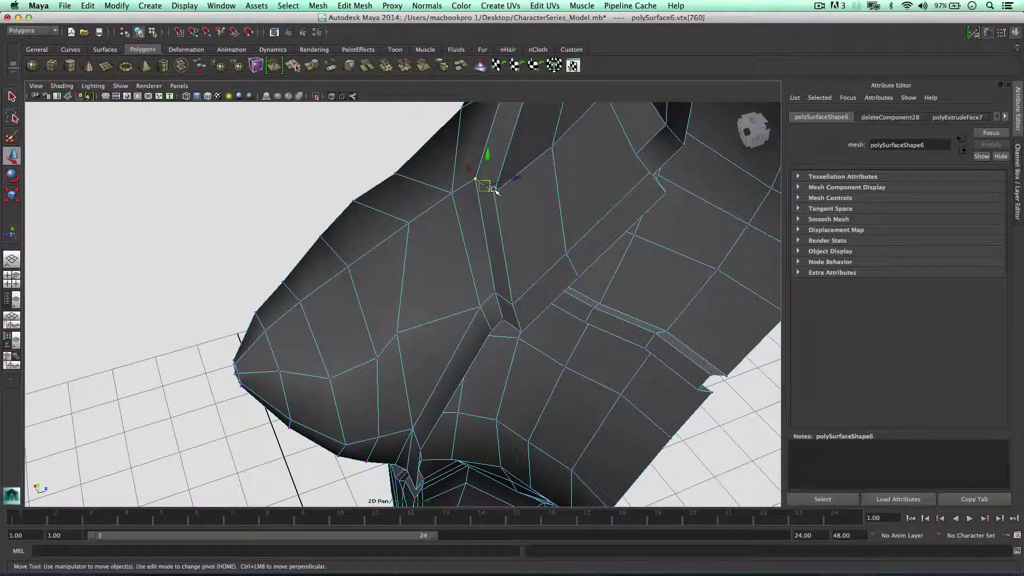
scroll(526, 214, "down", 2)
left_click_drag(523, 215, 598, 217, "alt")
left_click_drag(486, 226, 388, 209, "alt")
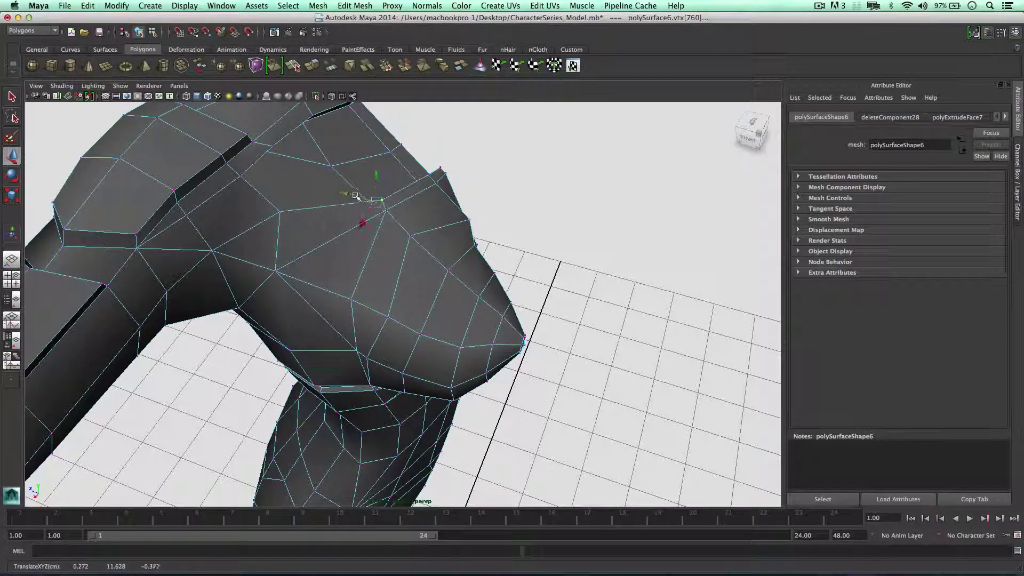
left_click_drag(373, 171, 363, 212)
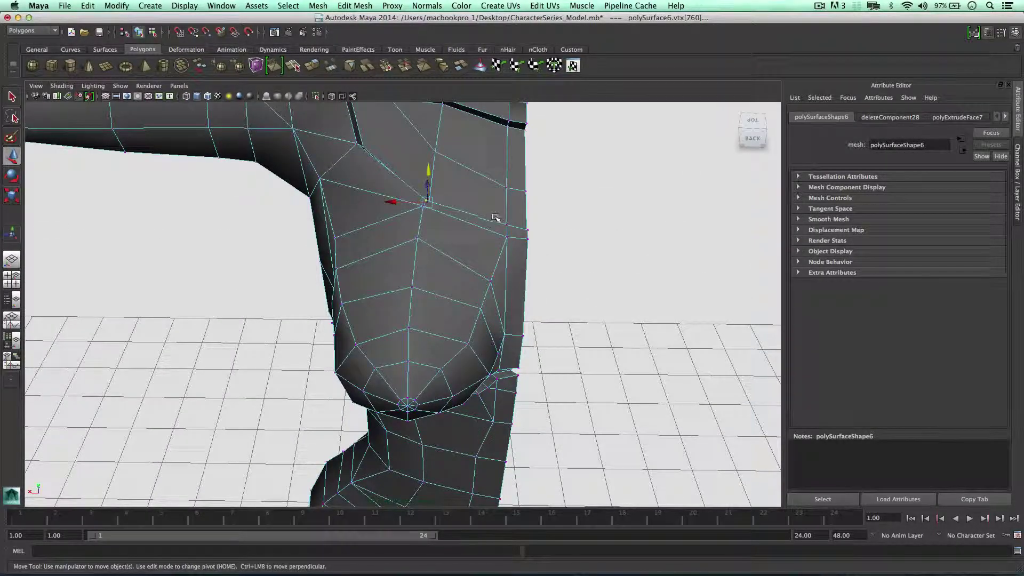
Adjust the height of the vertices at the chest pad's lower inner corner and on the adjoining centre line.
left_click_drag(466, 220, 403, 200, "alt")
left_click(440, 250, "shift")
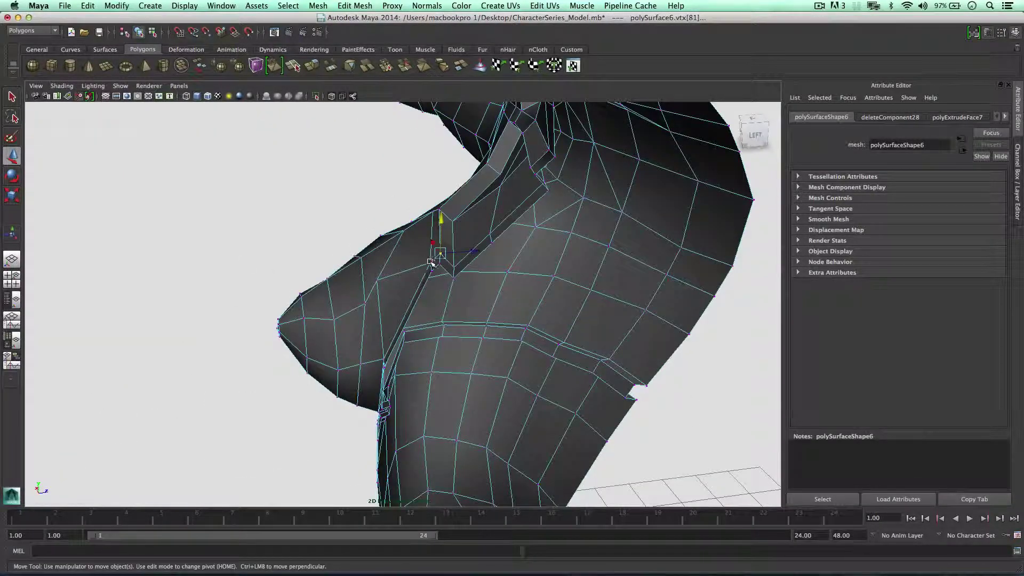
left_click_drag(436, 262, 515, 239, "alt")
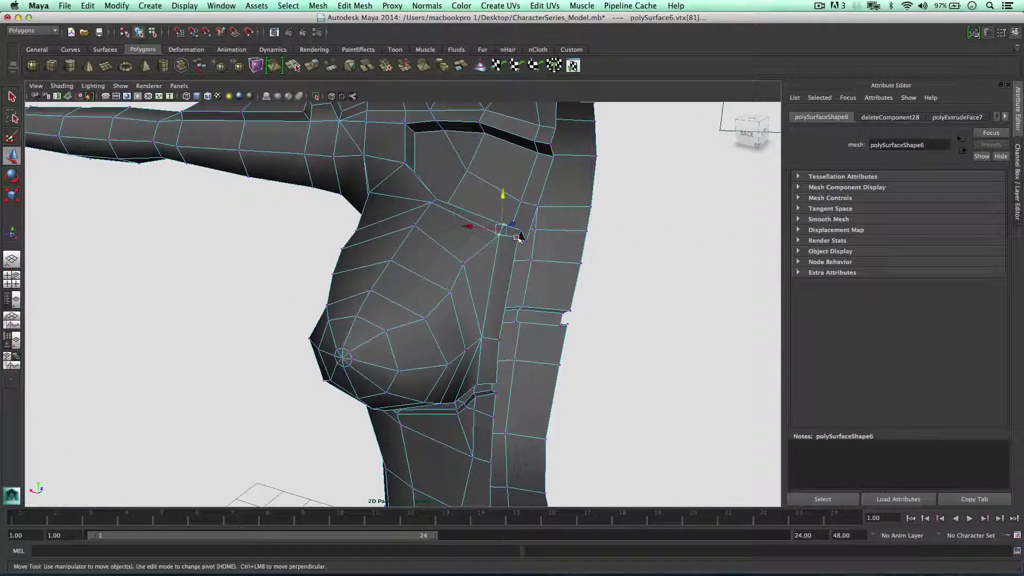
scroll(523, 230, "up", 3)
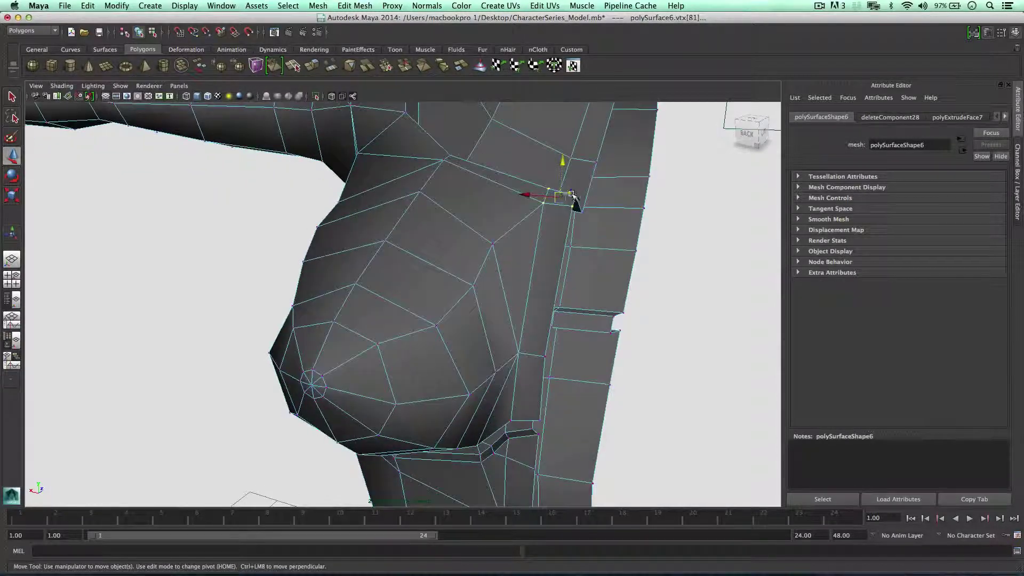
scroll(577, 197, "down", 2)
left_click_drag(566, 216, 551, 242, "alt")
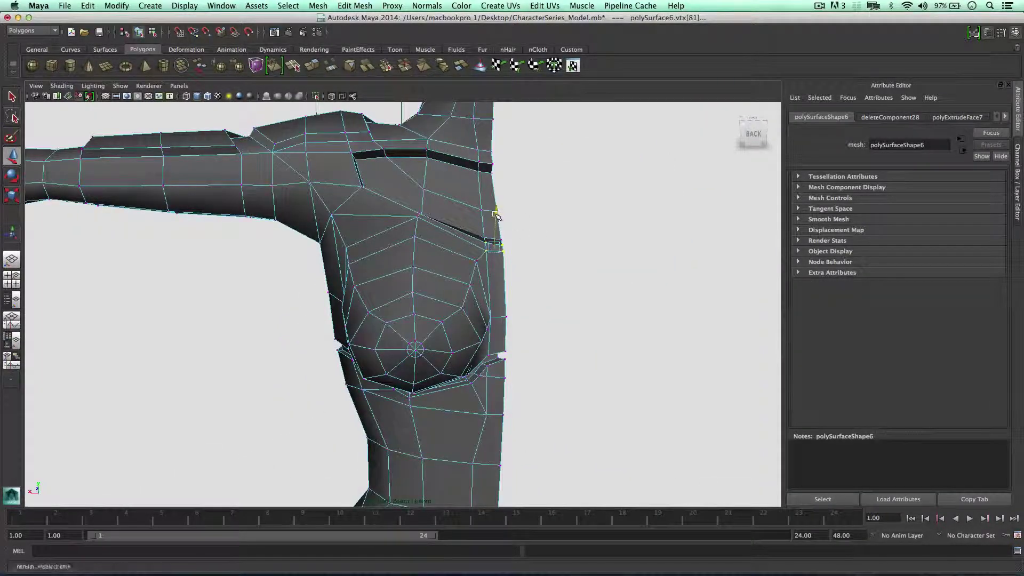
left_click(501, 243)
left_click(503, 244)
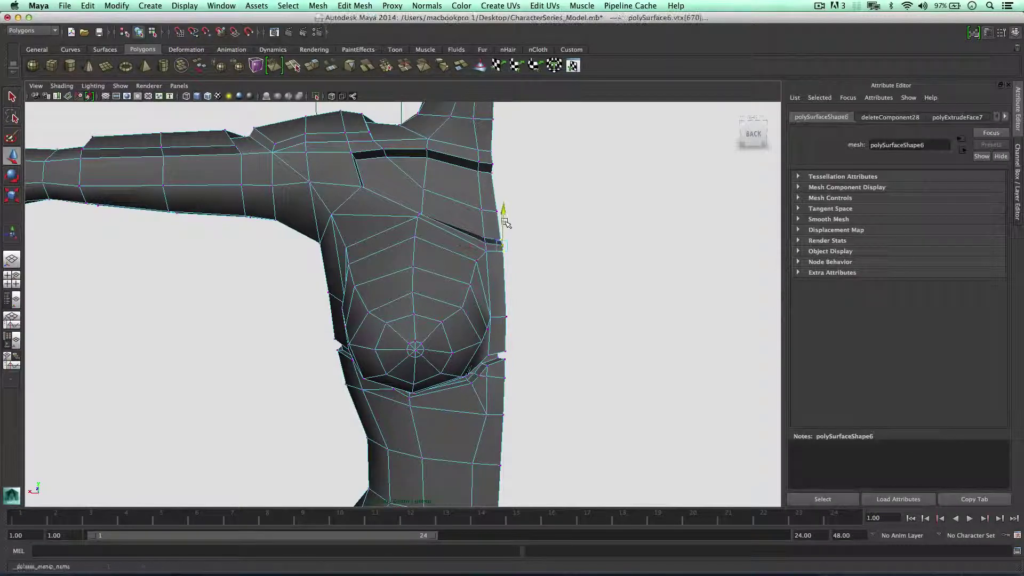
left_click(485, 224)
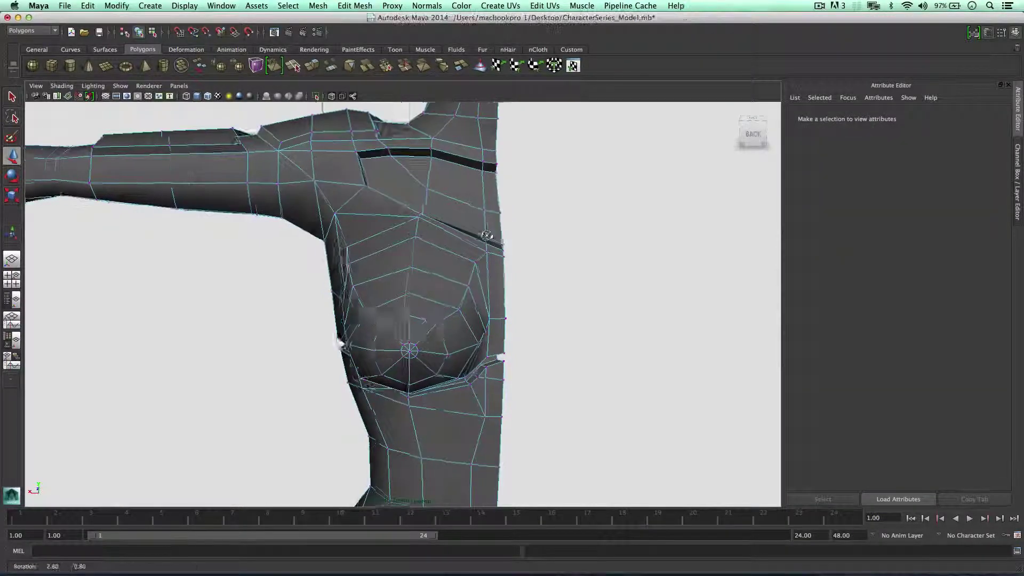
Fine-tune individual vertices along the inner part of the chest pad's lower edge and return to object mode.
left_click_drag(485, 224, 480, 287, "alt")
left_click(483, 289)
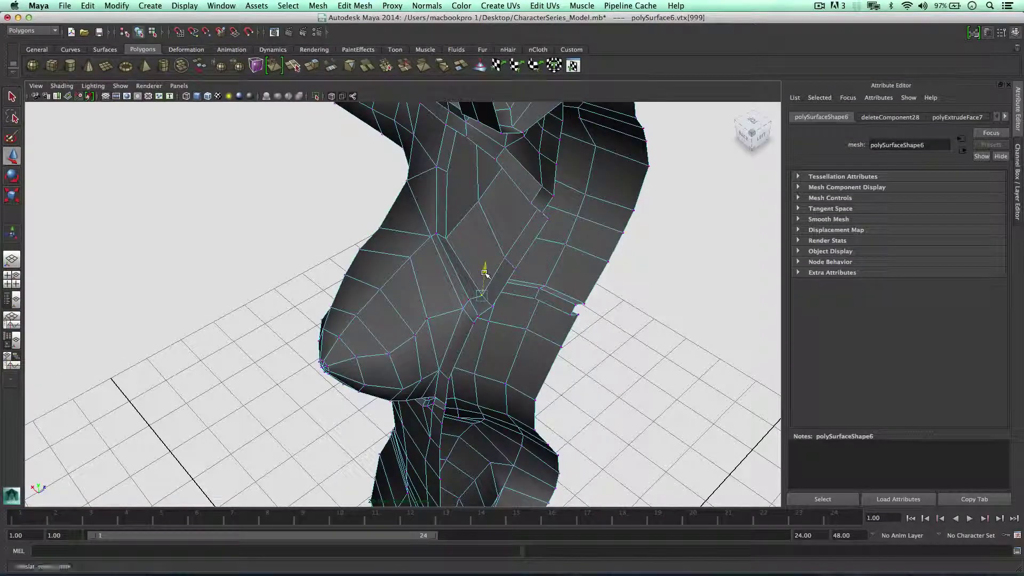
left_click(490, 305)
left_click_drag(492, 283, 508, 258)
left_click(520, 247)
left_click_drag(503, 219, 502, 219)
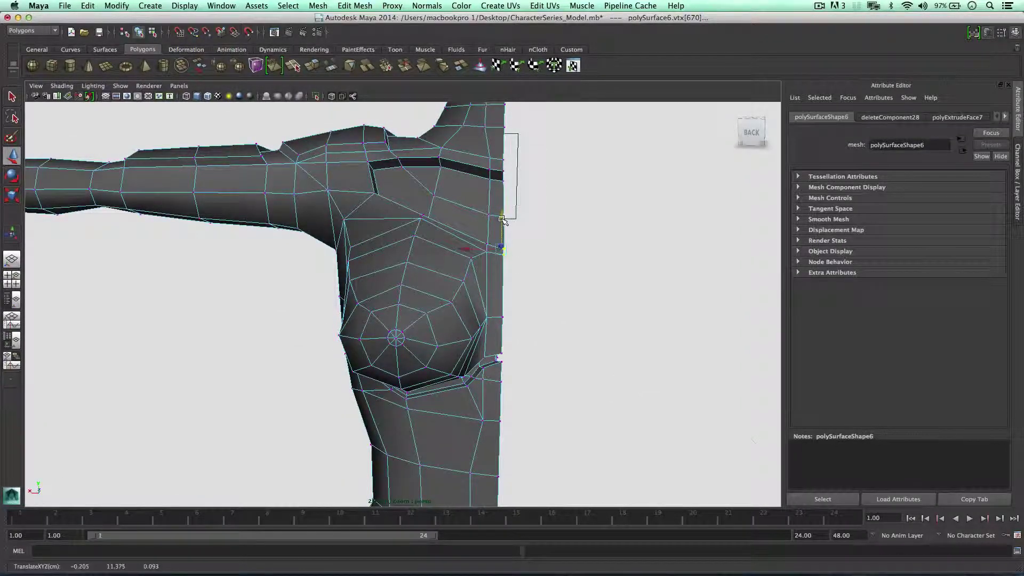
left_click_drag(521, 211, 524, 212, "alt")
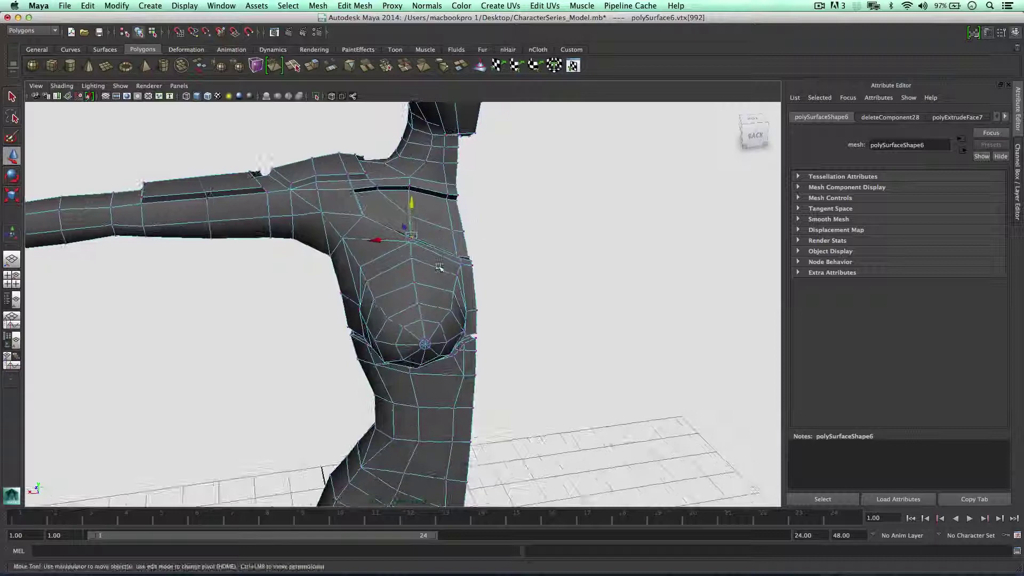
right_click_drag(439, 267, 483, 255)
left_click(532, 263)
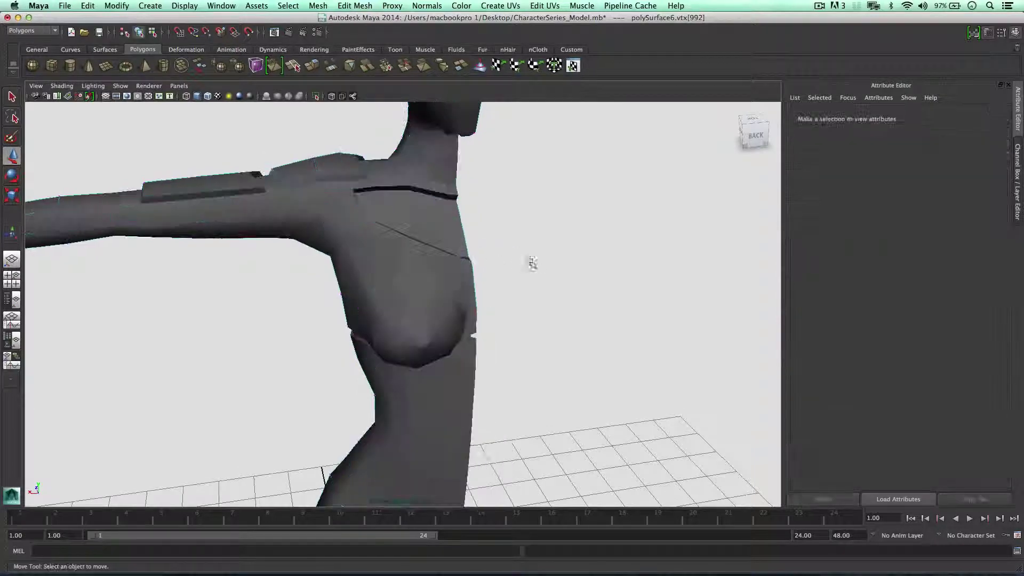
left_click_drag(532, 262, 466, 221, "alt")
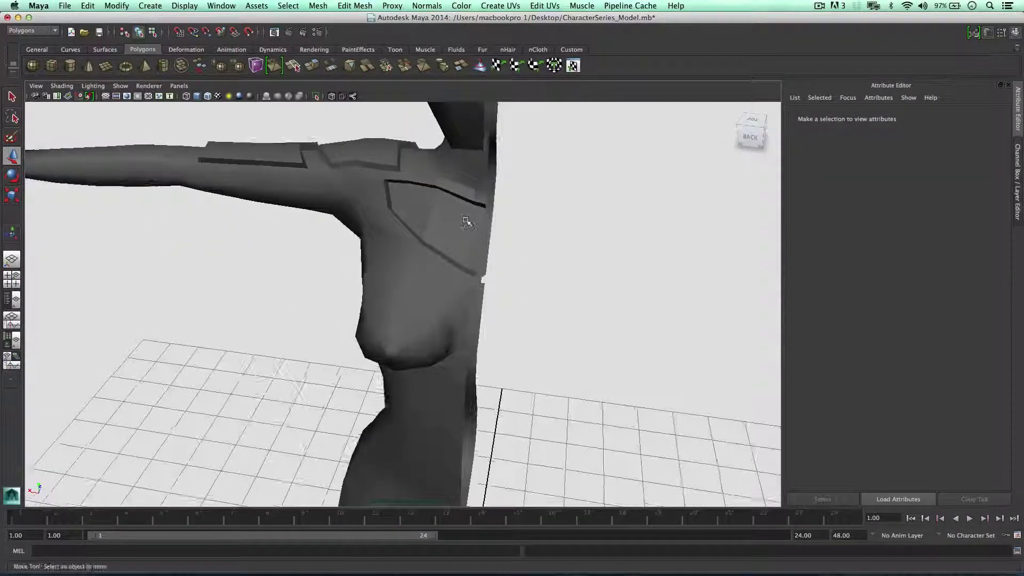
Soften the two vertical edges crossing the upper chest pad and return to object mode.
right_click(466, 221)
right_click_drag(460, 208, 446, 218)
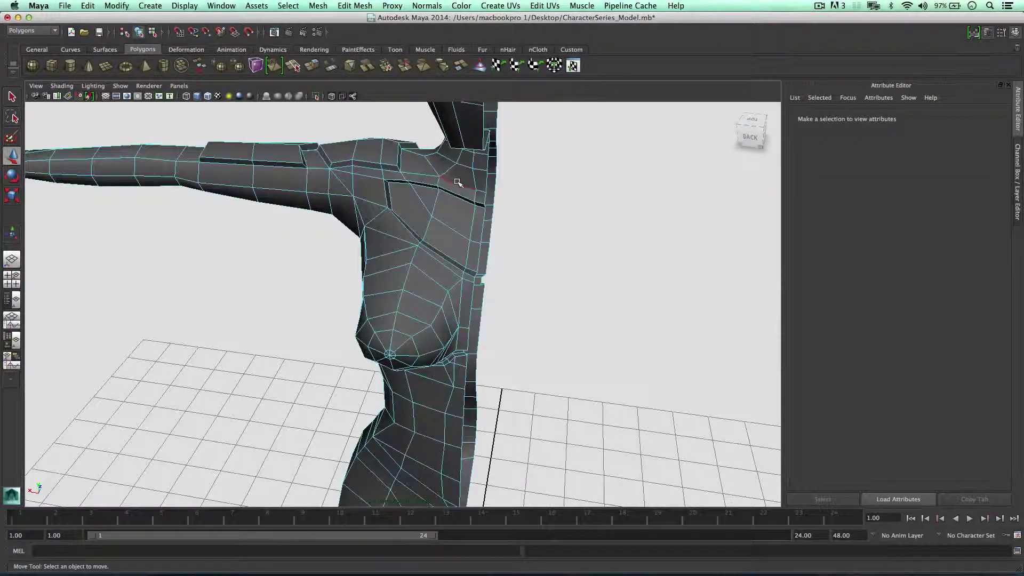
left_click(437, 199)
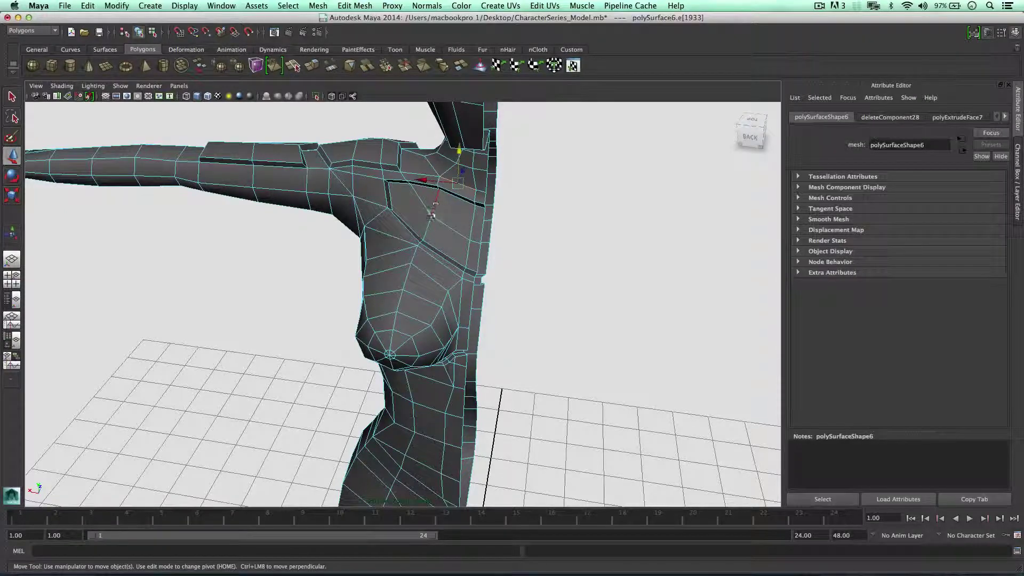
left_click(473, 230)
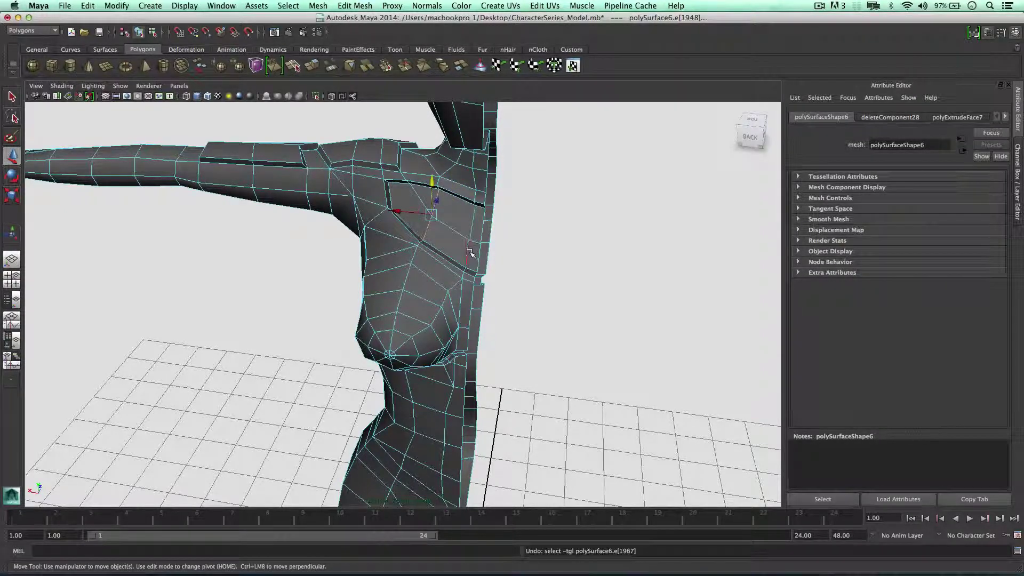
left_click(472, 5)
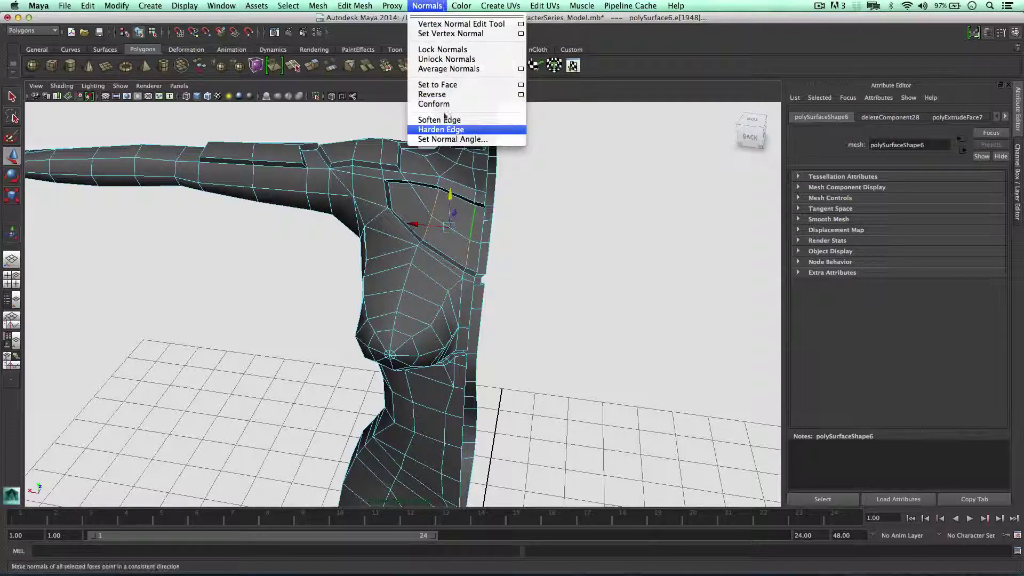
left_click(452, 118)
right_click_drag(429, 197, 488, 180)
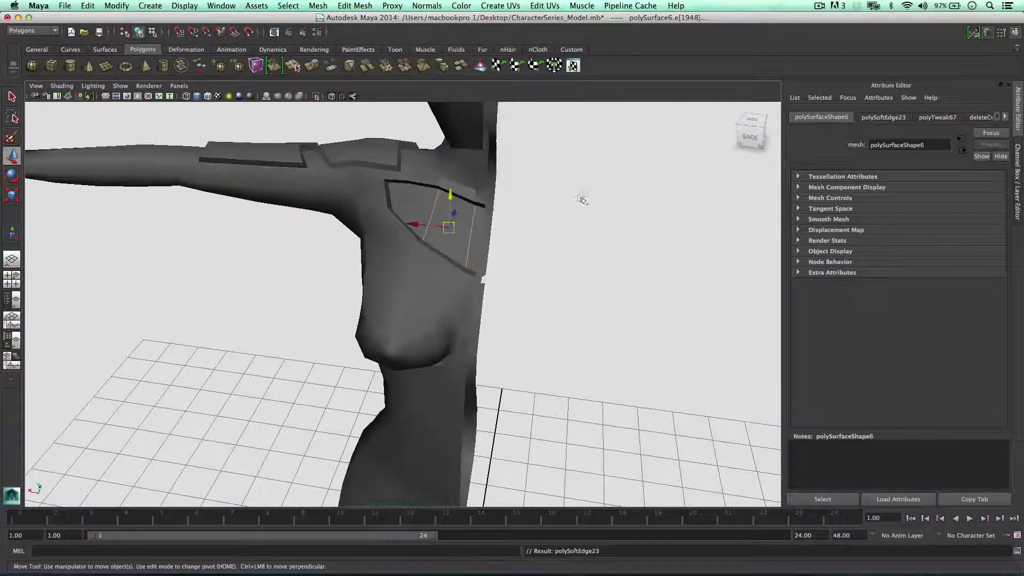
left_click(583, 199)
left_click_drag(567, 199, 619, 193, "alt")
scroll(618, 193, "down", 5)
left_click_drag(545, 209, 459, 213, "alt")
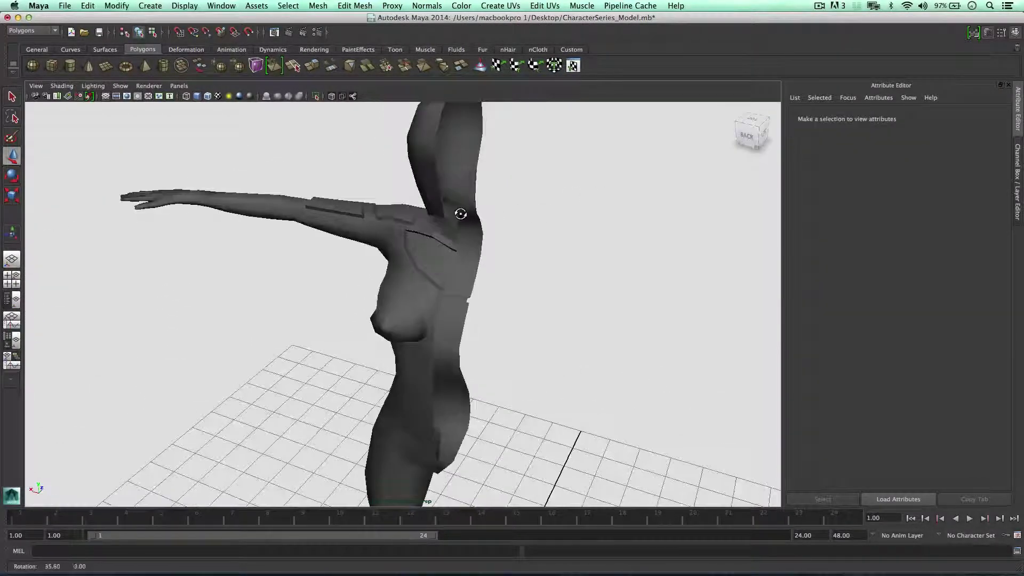
Soften the two edges just above the chest pad, below the neck, and clear the selection.
scroll(462, 214, "up", 5)
left_click(472, 175)
right_click_drag(467, 174, 466, 134)
left_click(475, 165)
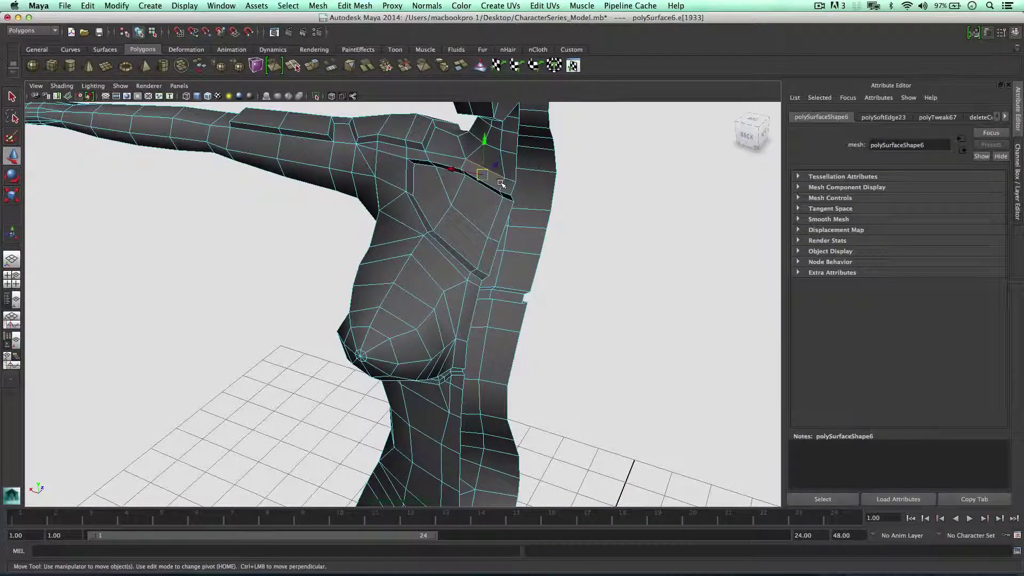
key("ctrl+z")
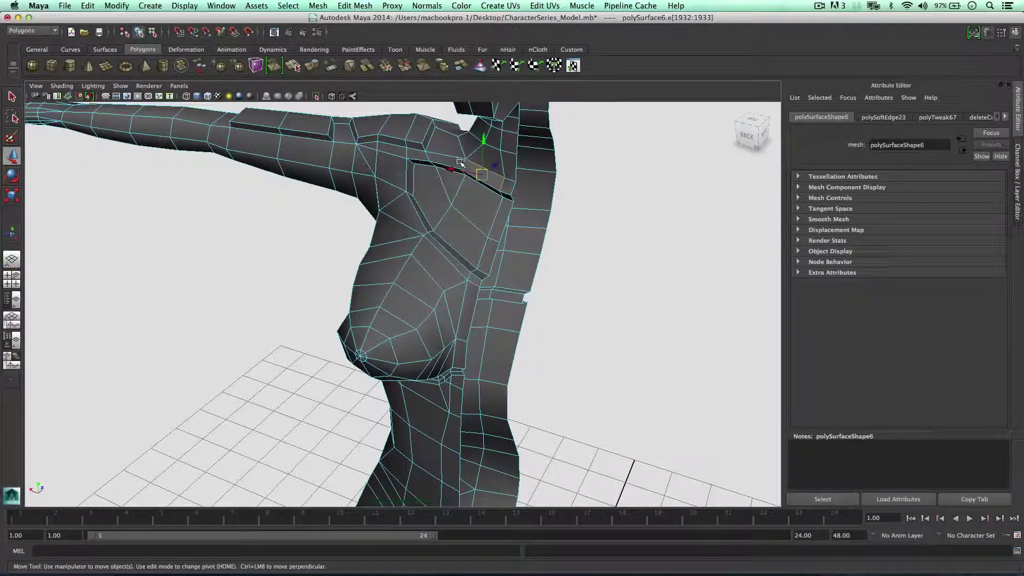
left_click(463, 5)
left_click(441, 119)
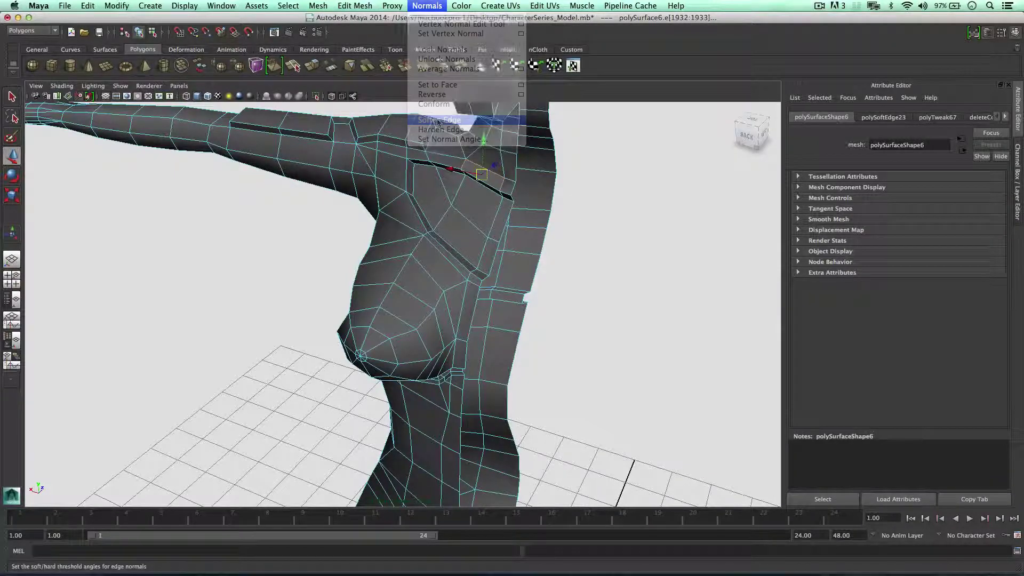
left_click(470, 208)
left_click_drag(471, 227, 503, 203, "alt")
scroll(536, 232, "down", 3)
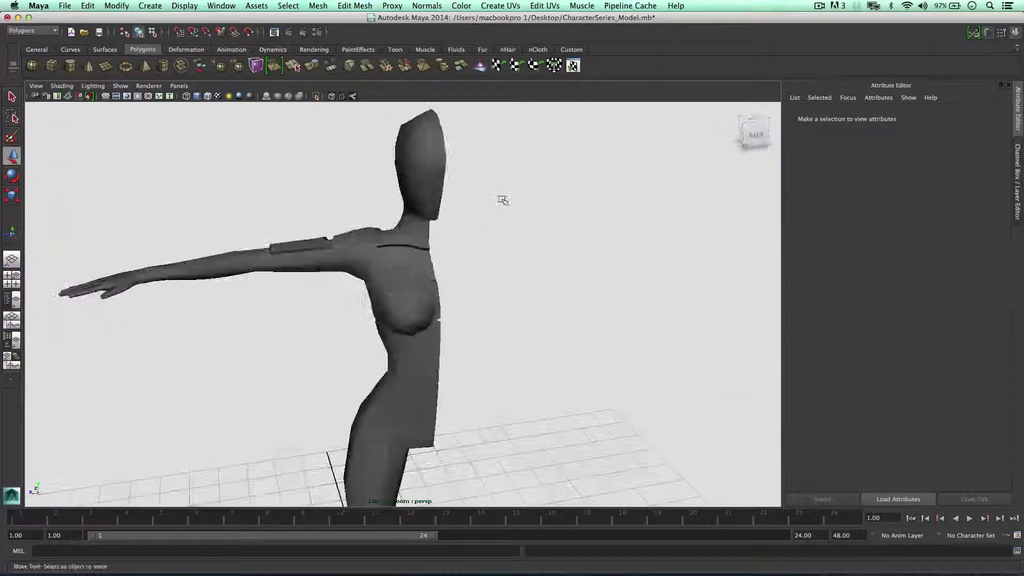
Select the horizontal edges across the middle of the face and slide them slightly upward with the Slide Edge tool.
left_click(435, 195)
middle_click_drag(479, 177, 480, 249, "alt")
right_click_drag(467, 240, 492, 198, "alt")
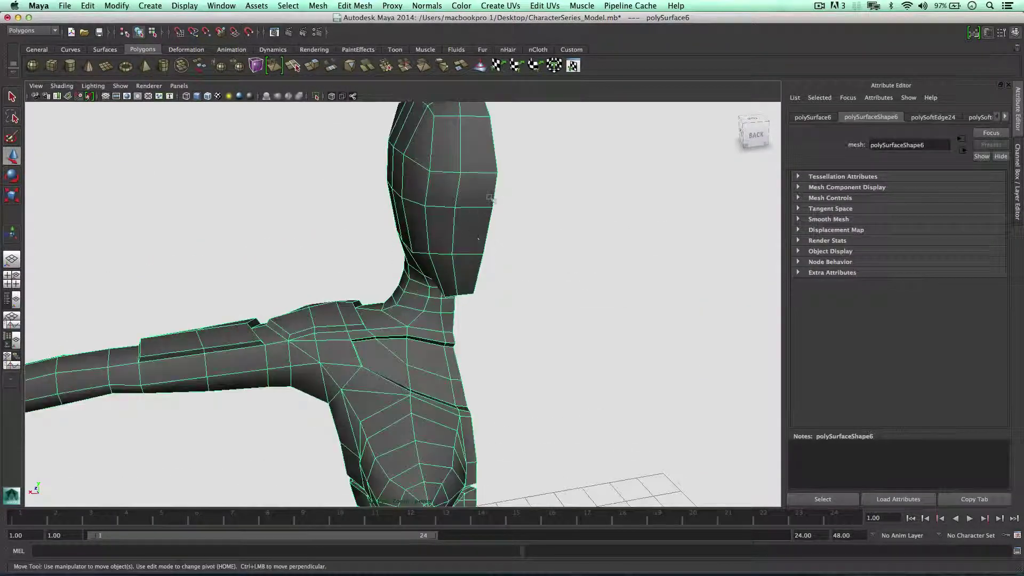
middle_click_drag(453, 185, 462, 235, "alt")
left_click_drag(462, 236, 455, 214, "alt")
right_click_drag(455, 222, 458, 248)
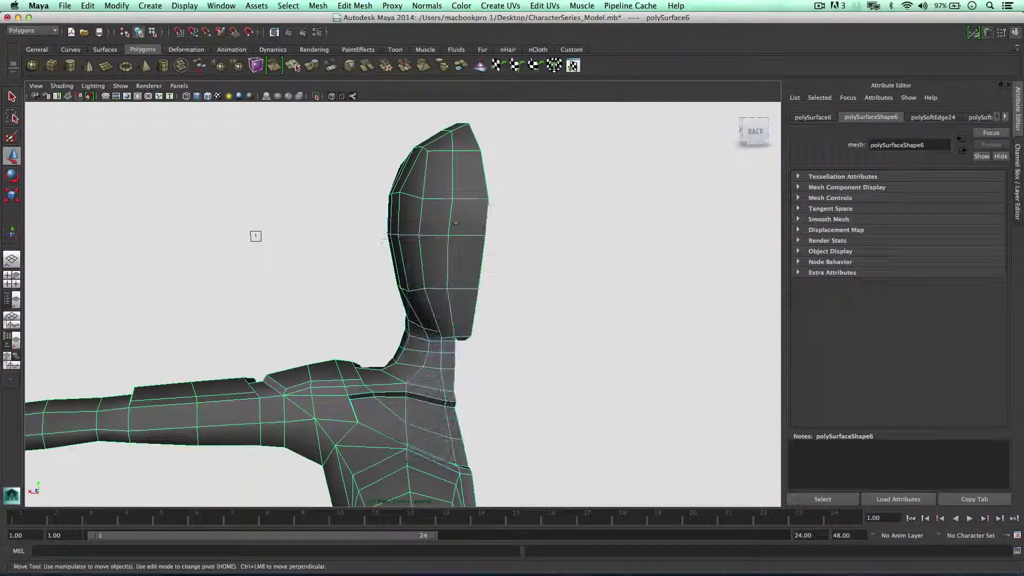
left_click(448, 235)
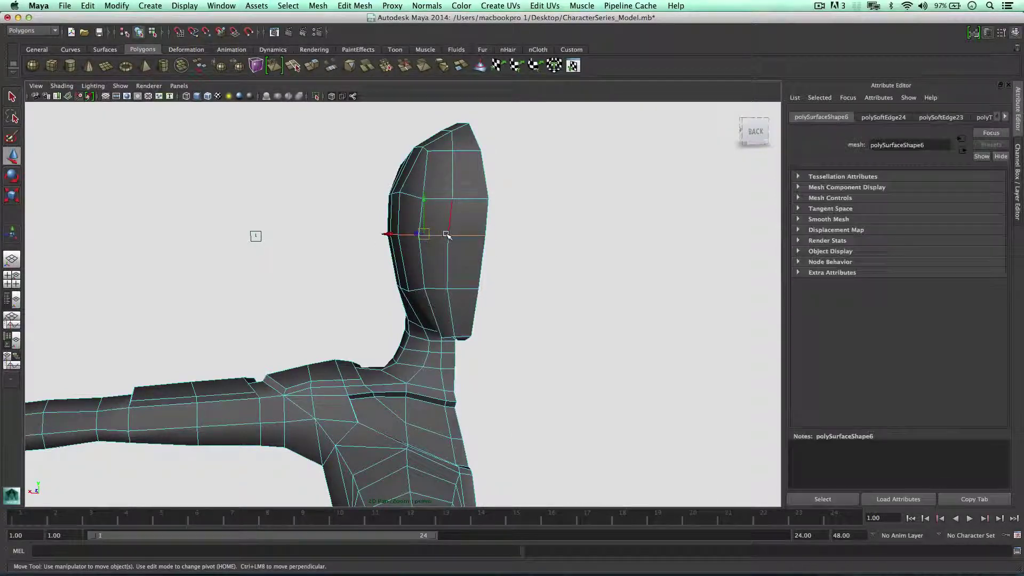
right_click_drag(453, 329, 436, 307, "shift")
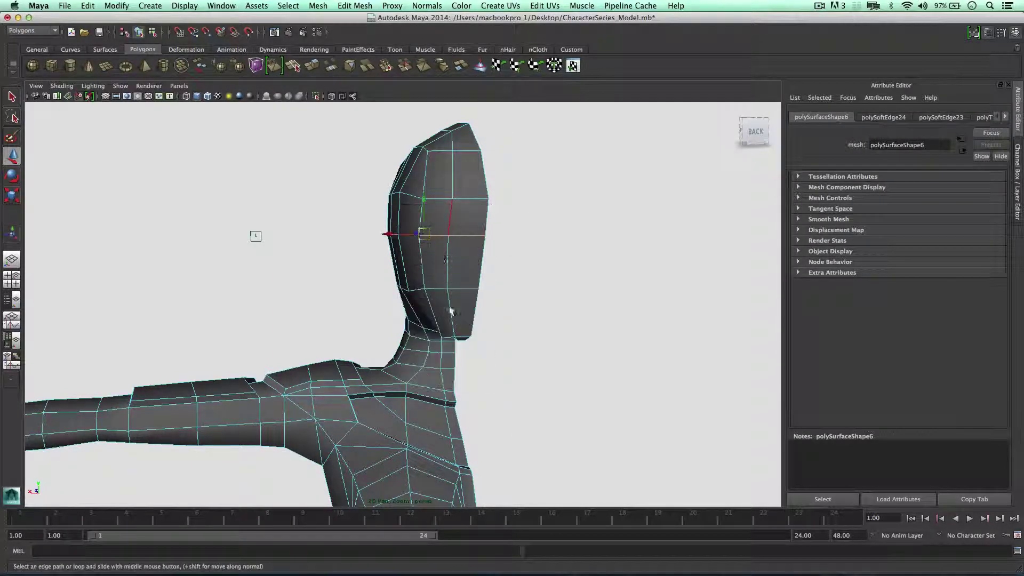
Select the three front faces of the head's eye-level band and extrude them outward with a Z translation of about -0.087.
right_click_drag(460, 222, 460, 247)
left_click(463, 219)
left_click(415, 217, "shift")
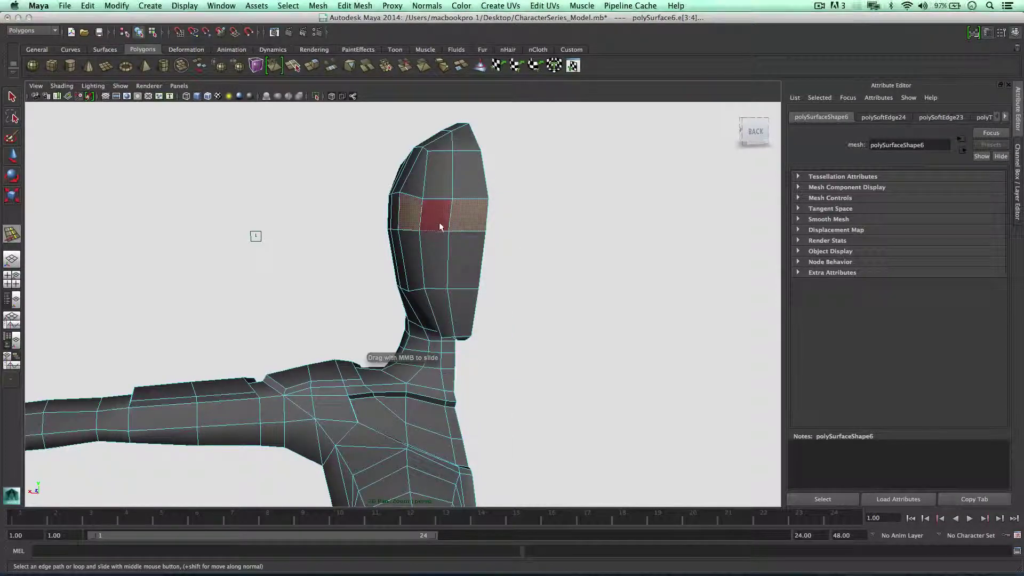
left_click(439, 227, "shift")
left_click_drag(440, 227, 455, 228, "alt")
key("w")
right_click_drag(471, 219, 470, 218, "shift")
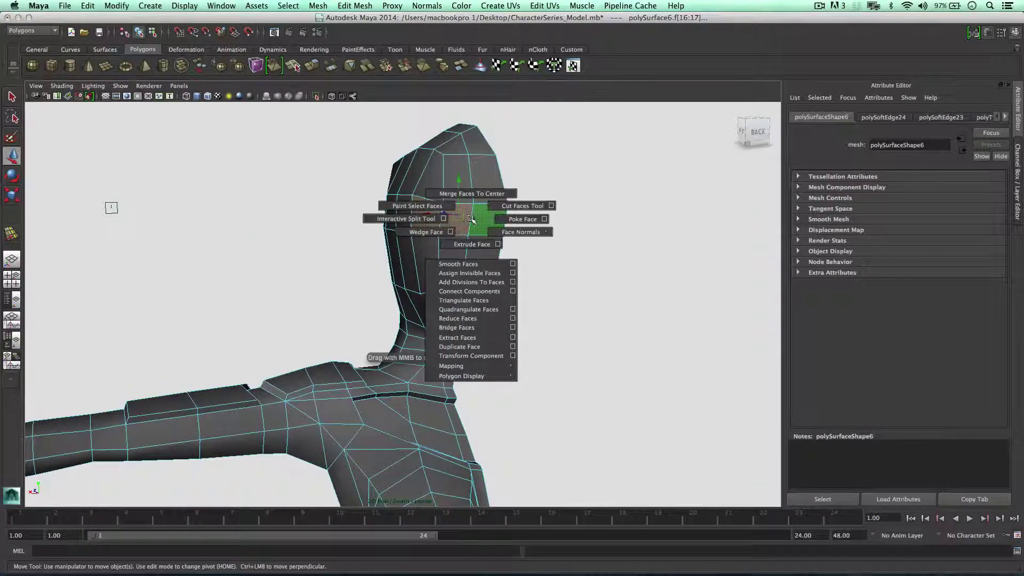
left_click(472, 243)
left_click_drag(553, 155, 584, 158, "alt")
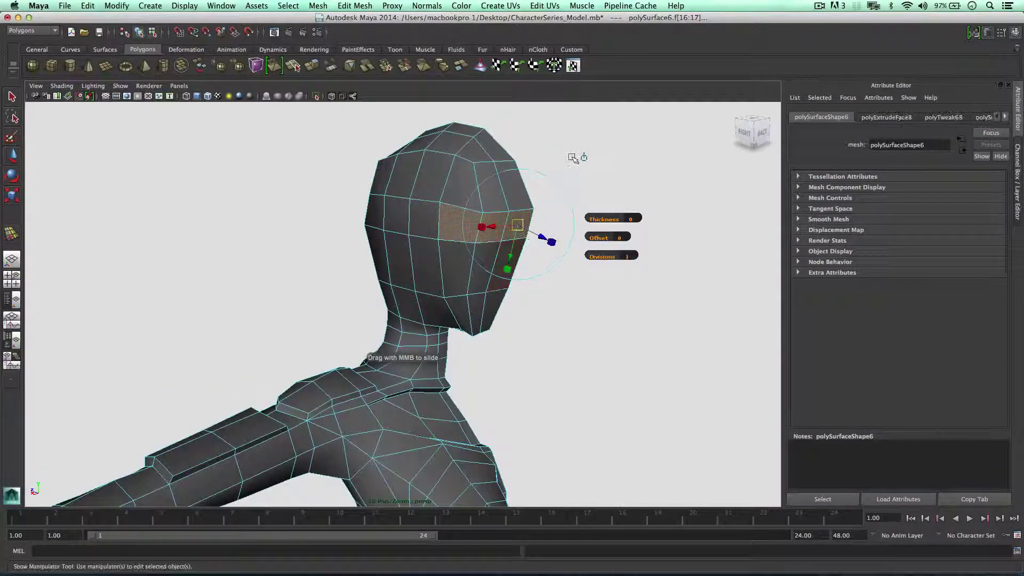
left_click(584, 157)
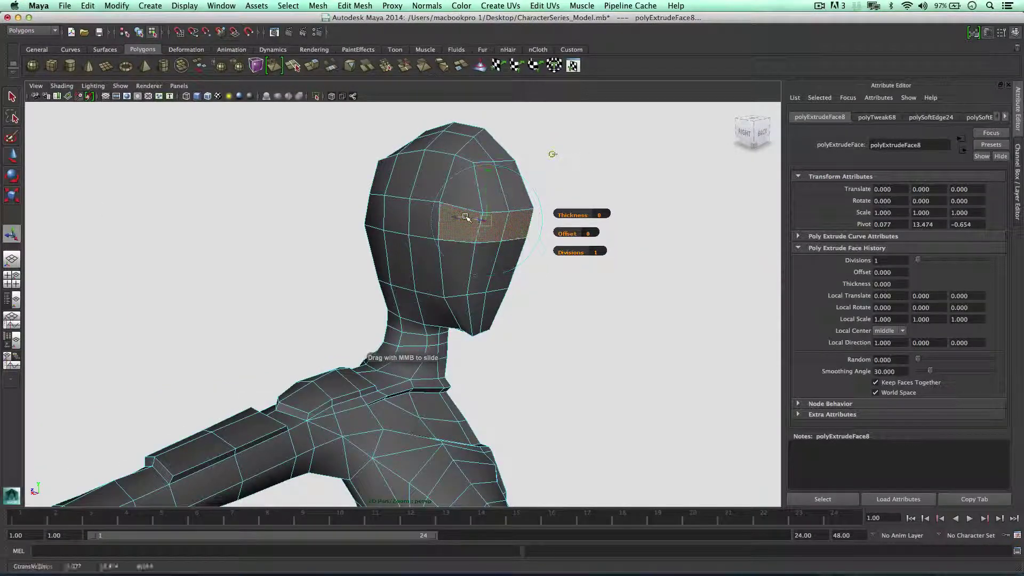
left_click_drag(466, 217, 421, 251)
scroll(484, 232, "up", 3)
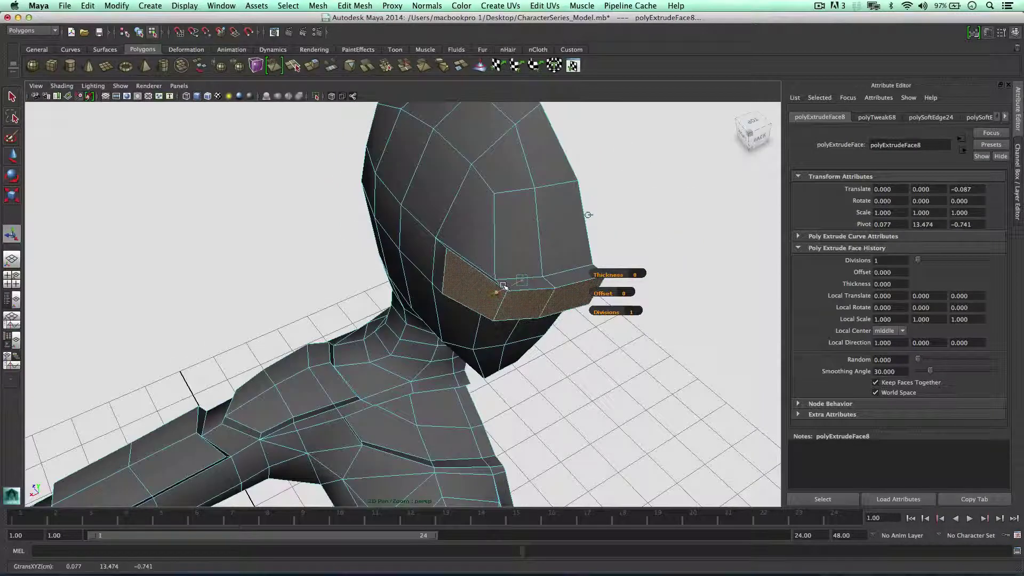
Finish the outward extrusion of the visor band and delete its inner side face at the head's open centre line.
left_click_drag(504, 287, 493, 289)
left_click_drag(528, 305, 467, 243, "alt")
right_click_drag(359, 197, 355, 222)
left_click(258, 230)
Narrow the side end of the visor band by scaling its four corner vertices closer together vertically and shifting them slightly down.
left_click_drag(287, 260, 459, 169, "alt")
right_click_drag(460, 170, 470, 148)
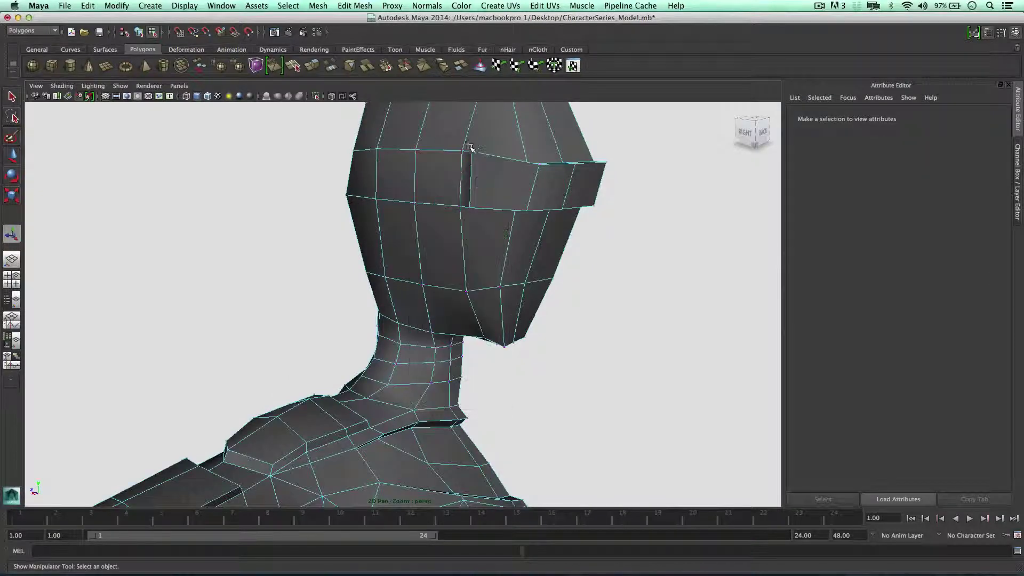
left_click(462, 151)
left_click(473, 151)
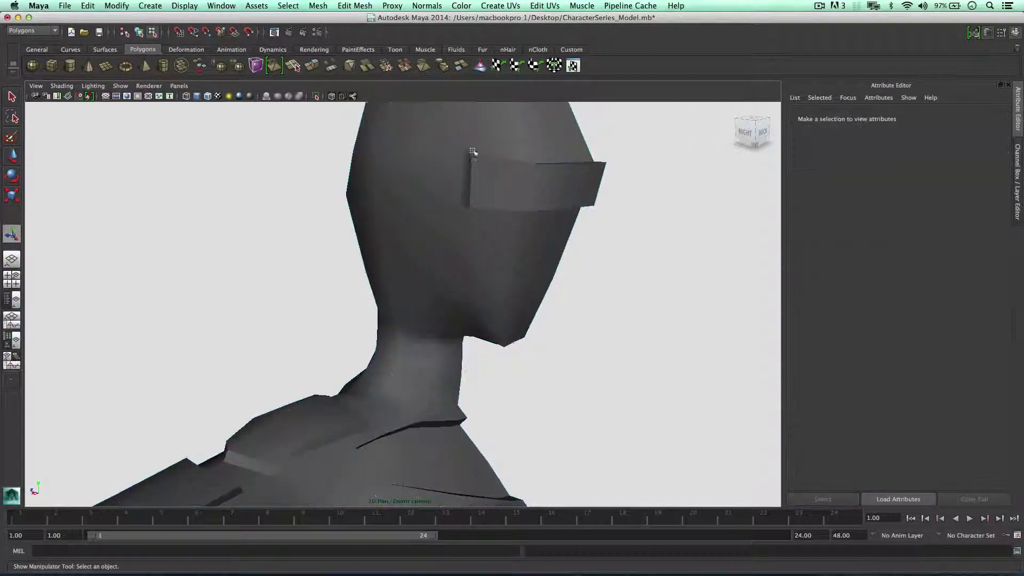
key("z")
left_click(466, 145)
left_click(472, 153, "shift")
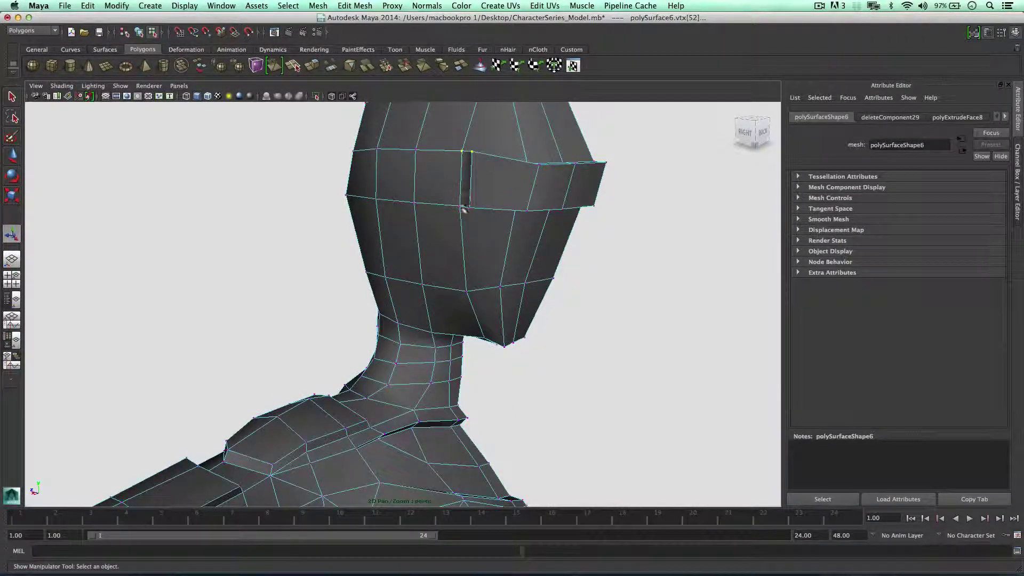
left_click_drag(474, 214, 470, 207, "shift")
key("e")
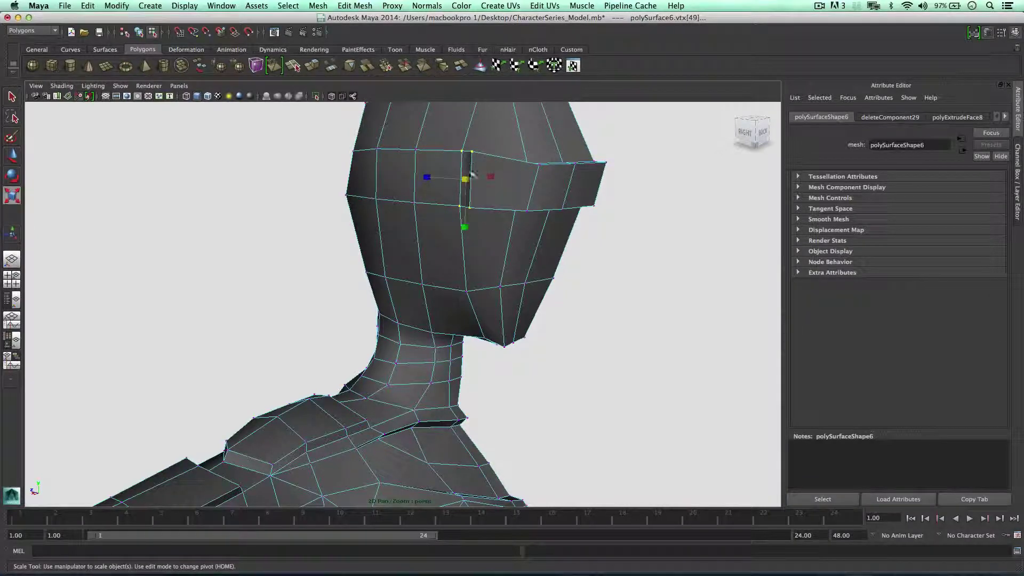
key("w")
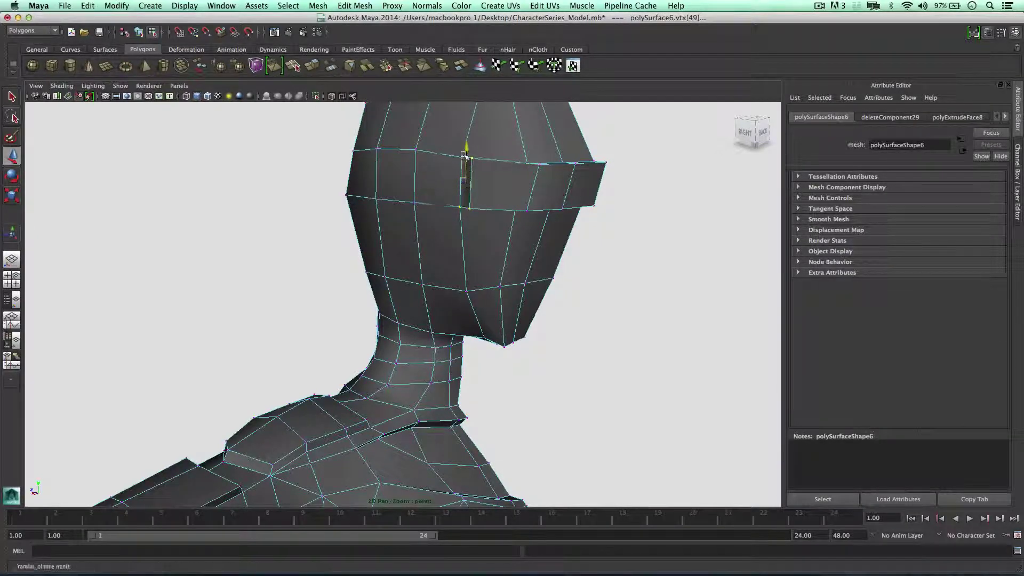
left_click_drag(464, 155, 440, 163, "alt")
key("e")
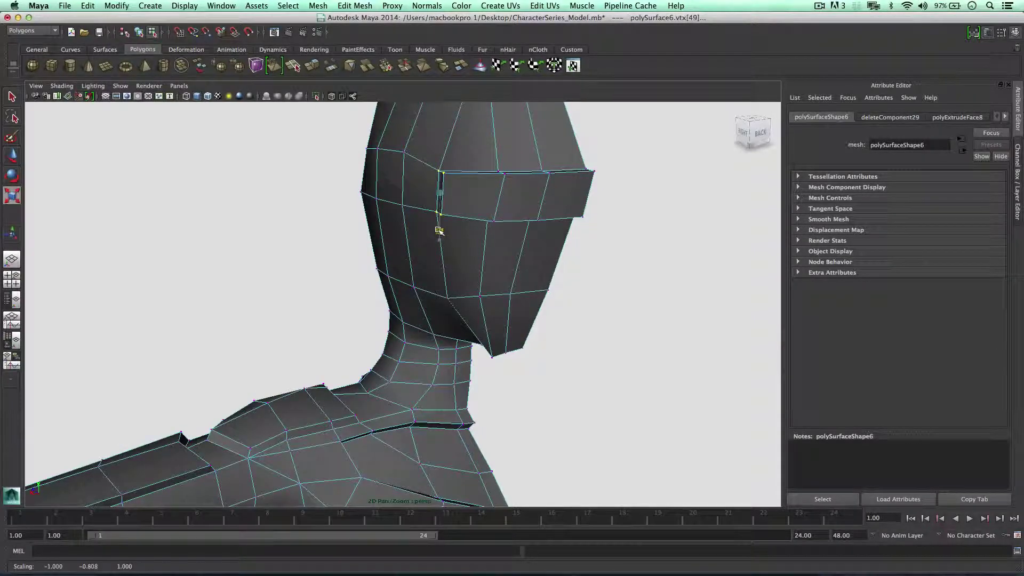
left_click_drag(439, 231, 478, 185, "alt")
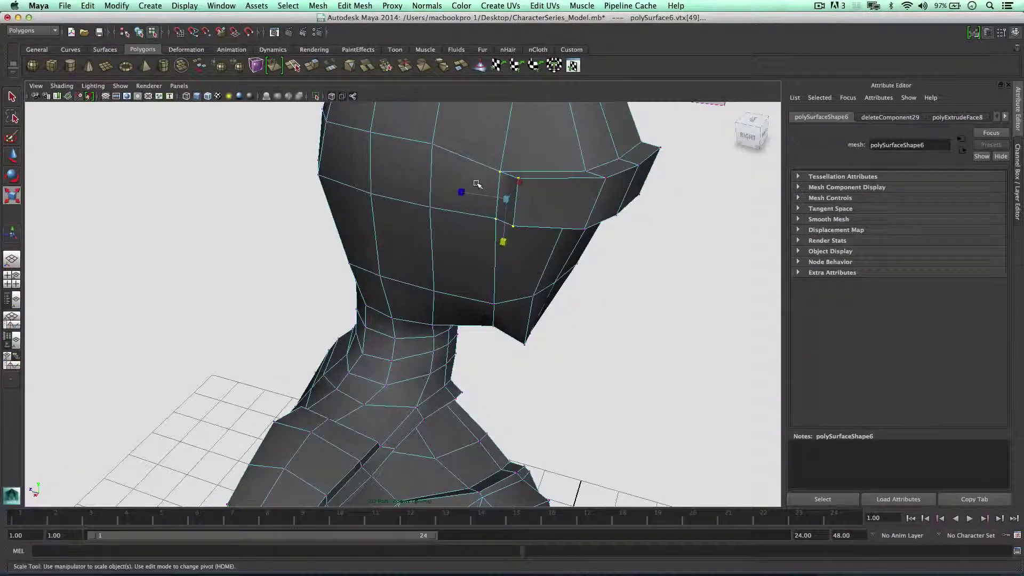
Select the outer vertical edge at the visor band's side end and move it slightly inward toward the head.
right_click_drag(522, 208, 512, 198)
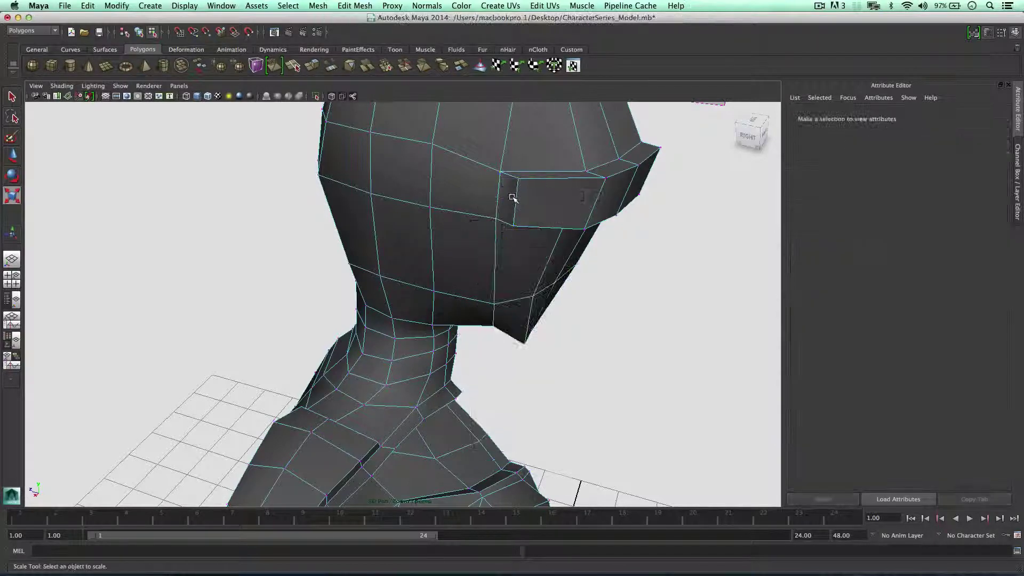
left_click(516, 193)
left_click_drag(516, 188, 449, 240, "alt")
key("w")
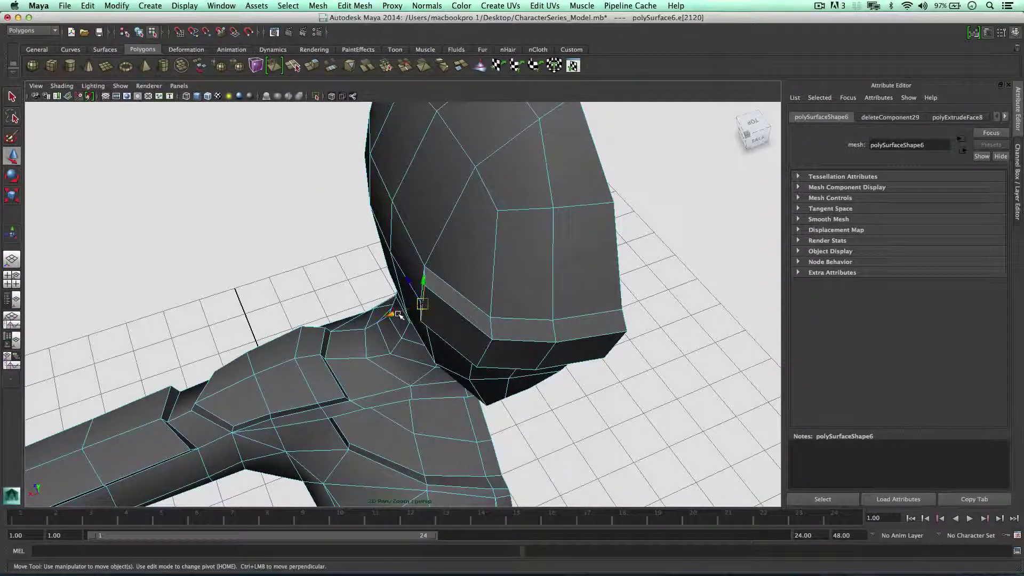
left_click_drag(404, 315, 399, 314)
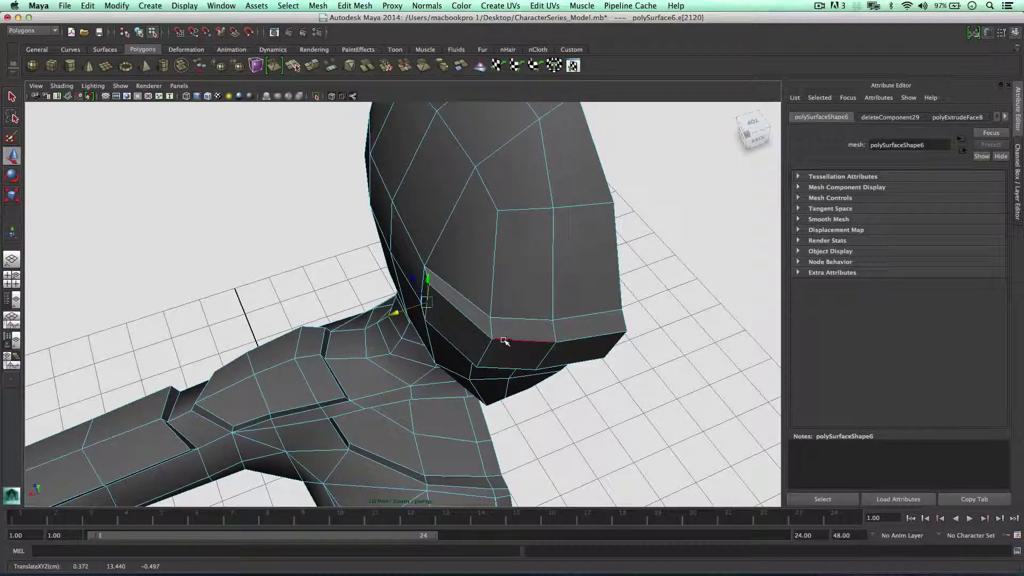
Move the visor band's vertical edge at the head's centre line sideways and return to object mode with nothing selected.
left_click_drag(504, 342, 487, 220, "alt")
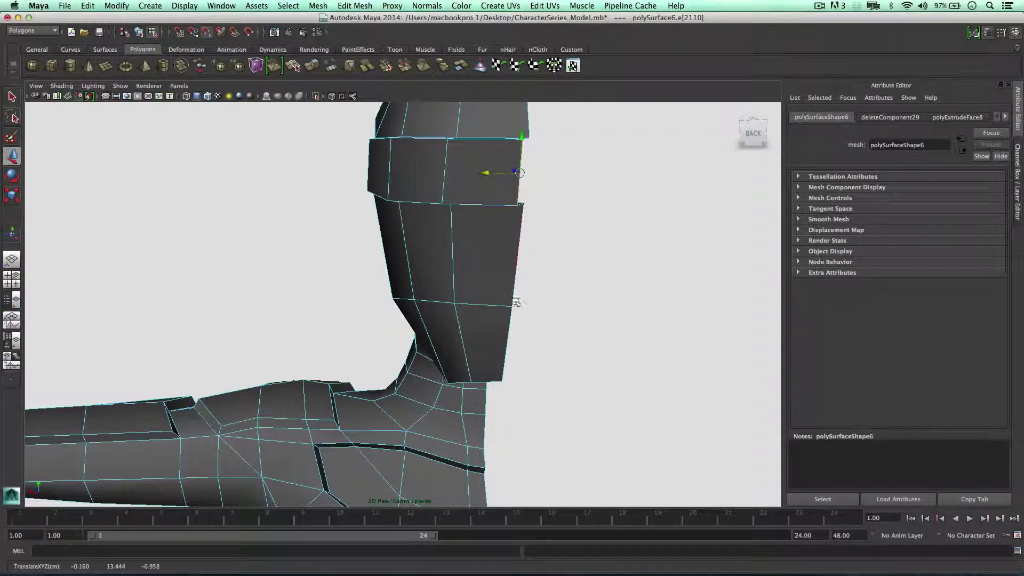
scroll(528, 251, "down", 5)
left_click_drag(502, 250, 544, 247, "alt")
right_click_drag(456, 251, 501, 228)
left_click(526, 272)
left_click_drag(493, 274, 338, 294, "alt")
scroll(448, 339, "down", 10)
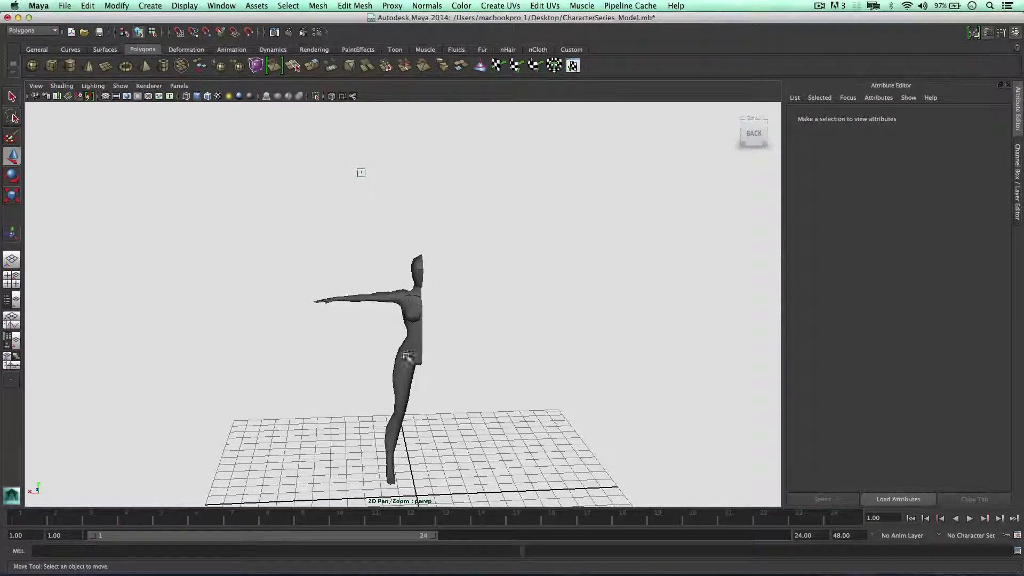
scroll(421, 352, "up", 4)
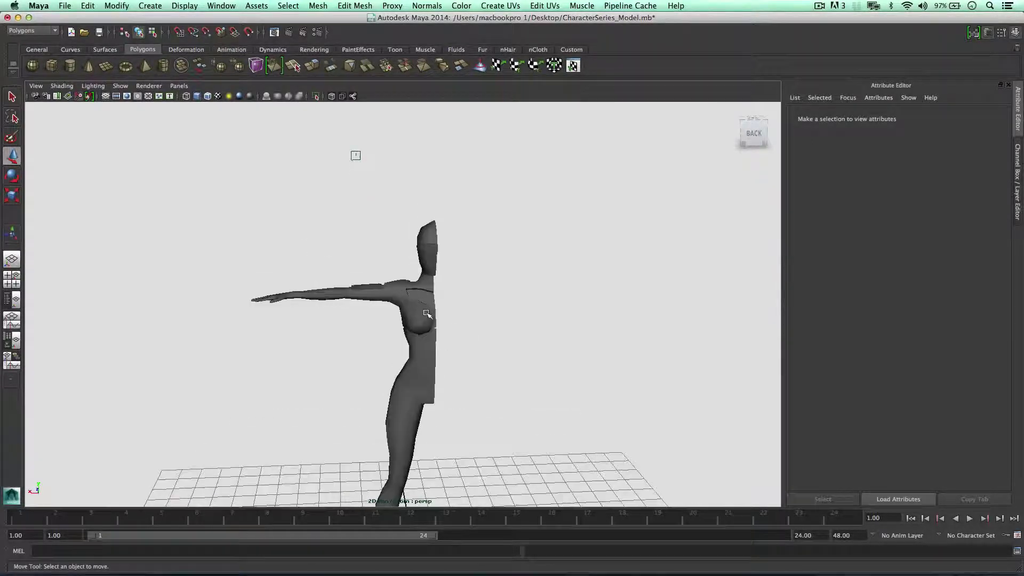